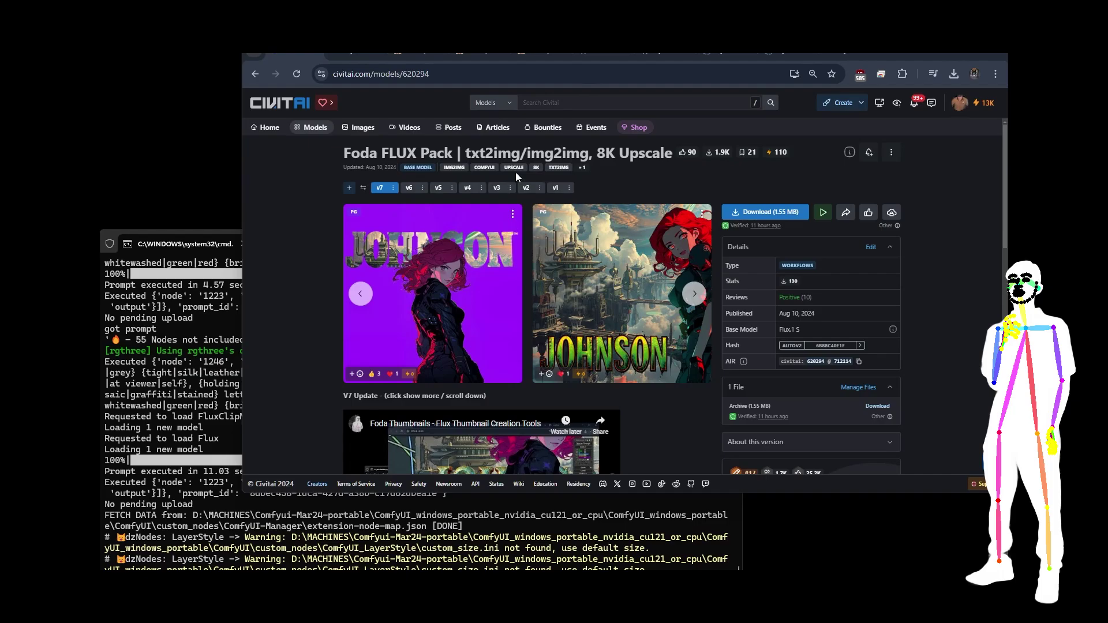
Step: Review the Foda FLUX Pack page on Civitai and the xlabs files in the flux-loras-comfyui repository on Hugging Face
{"action": "scroll", "coordinate": [439, 309], "scroll_direction": "down", "scroll_amount": 4}
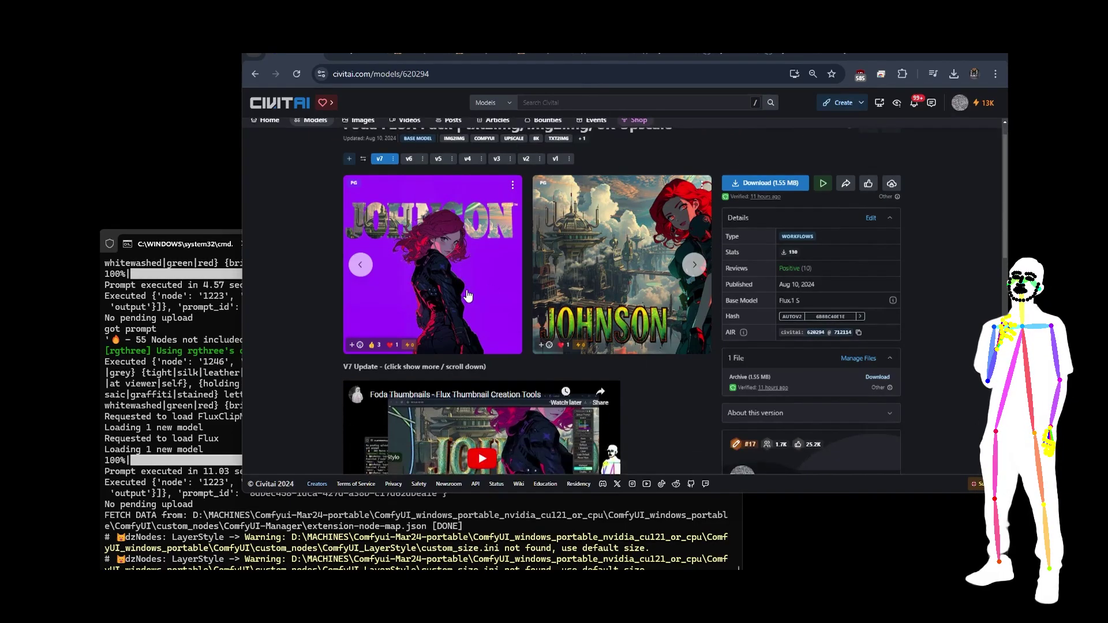
{"action": "left_click", "coordinate": [358, 294]}
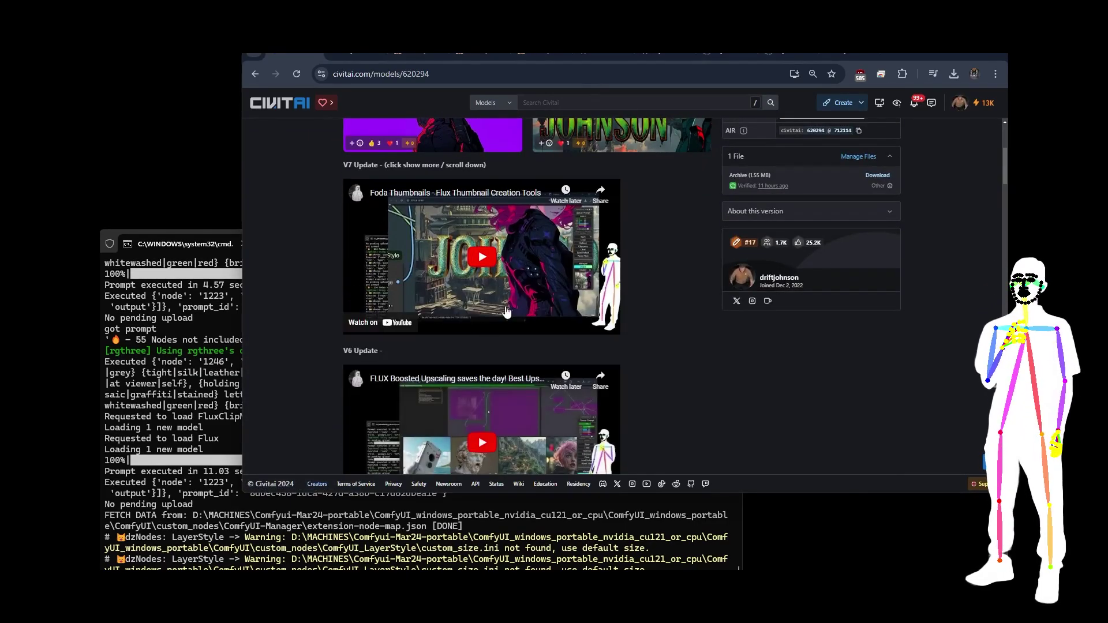
{"action": "scroll", "coordinate": [514, 268], "scroll_direction": "down", "scroll_amount": 4}
{"action": "scroll", "coordinate": [513, 269], "scroll_direction": "down", "scroll_amount": 15}
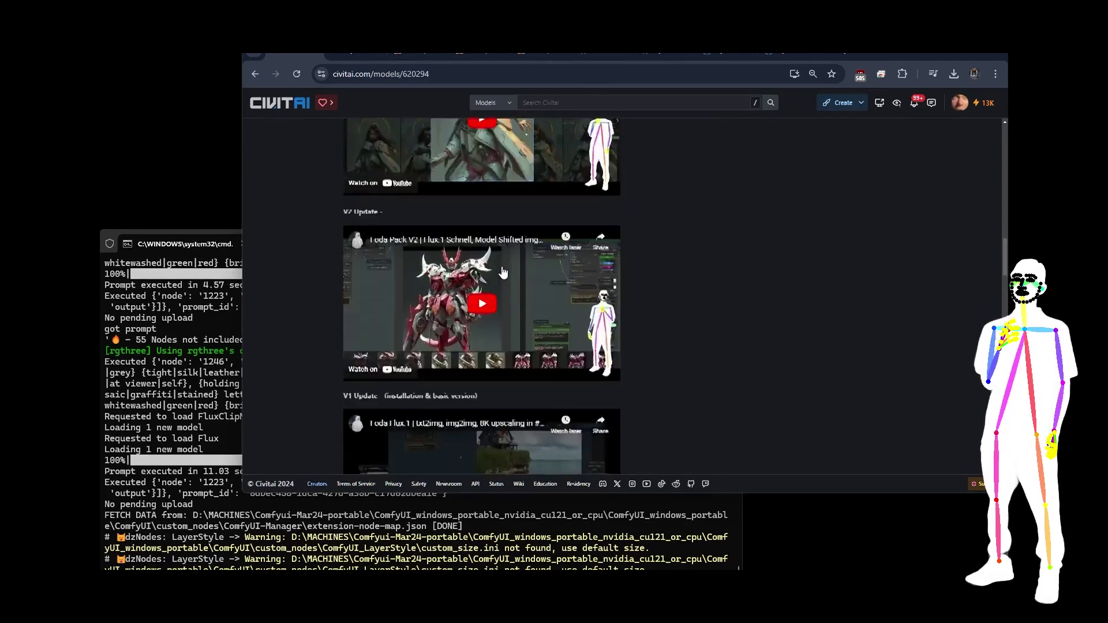
{"action": "scroll", "coordinate": [503, 272], "scroll_direction": "down", "scroll_amount": 10}
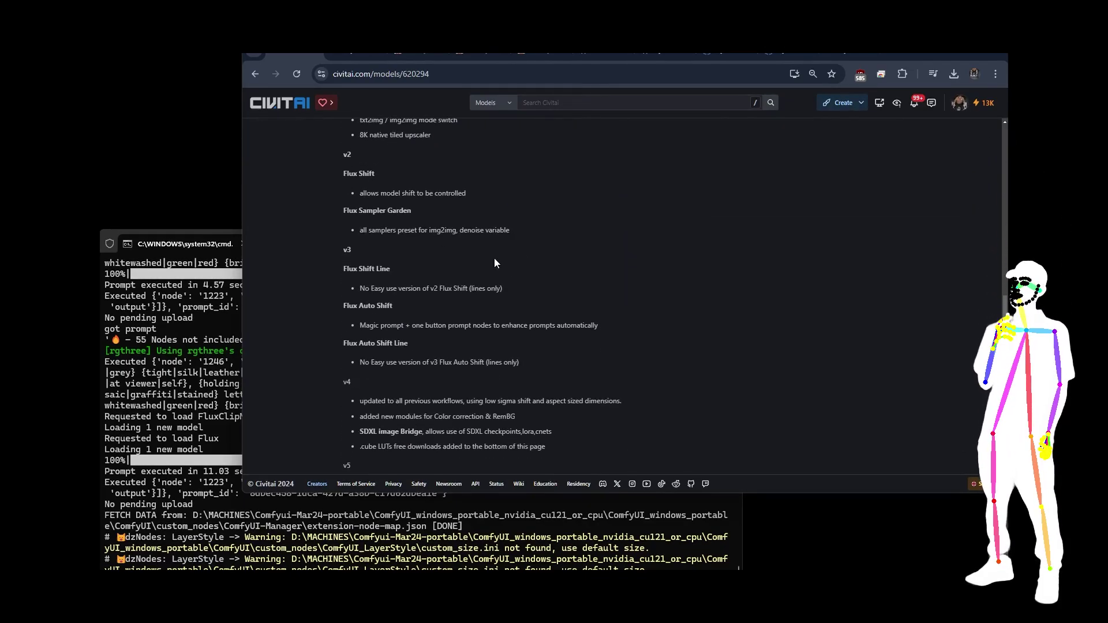
{"action": "scroll", "coordinate": [500, 242], "scroll_direction": "down", "scroll_amount": 12}
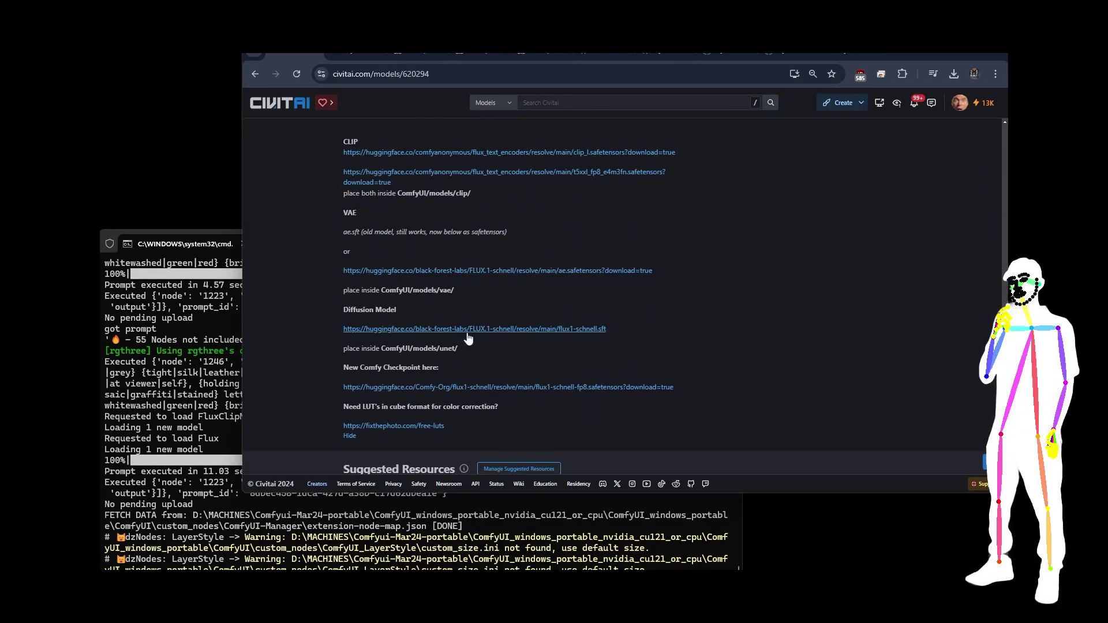
{"action": "scroll", "coordinate": [516, 265], "scroll_direction": "up", "scroll_amount": 15}
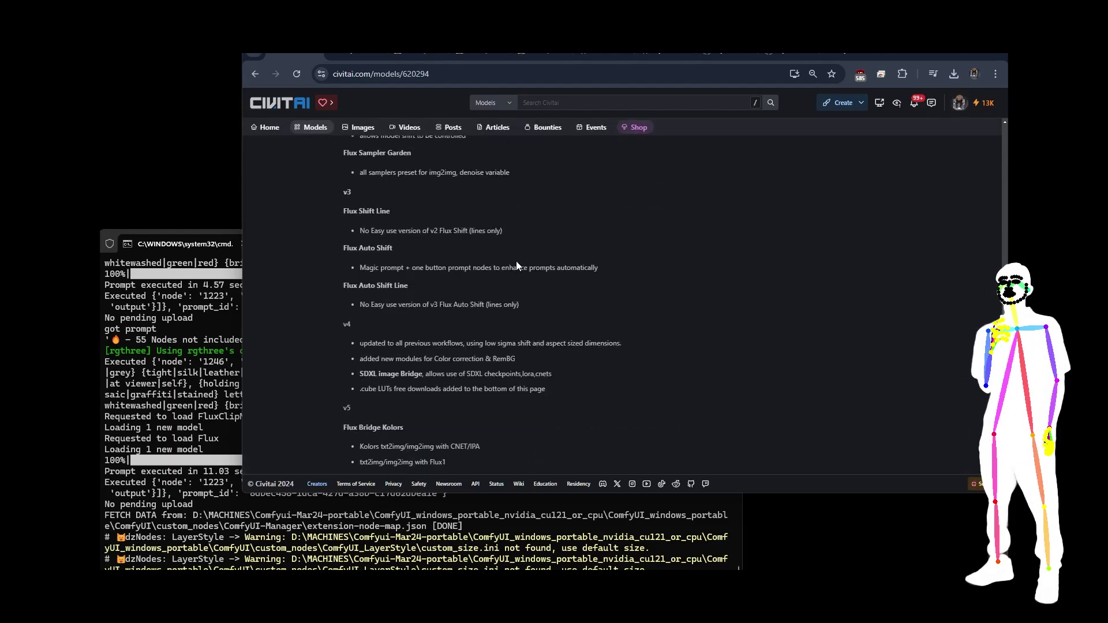
{"action": "scroll", "coordinate": [516, 261], "scroll_direction": "up", "scroll_amount": 10}
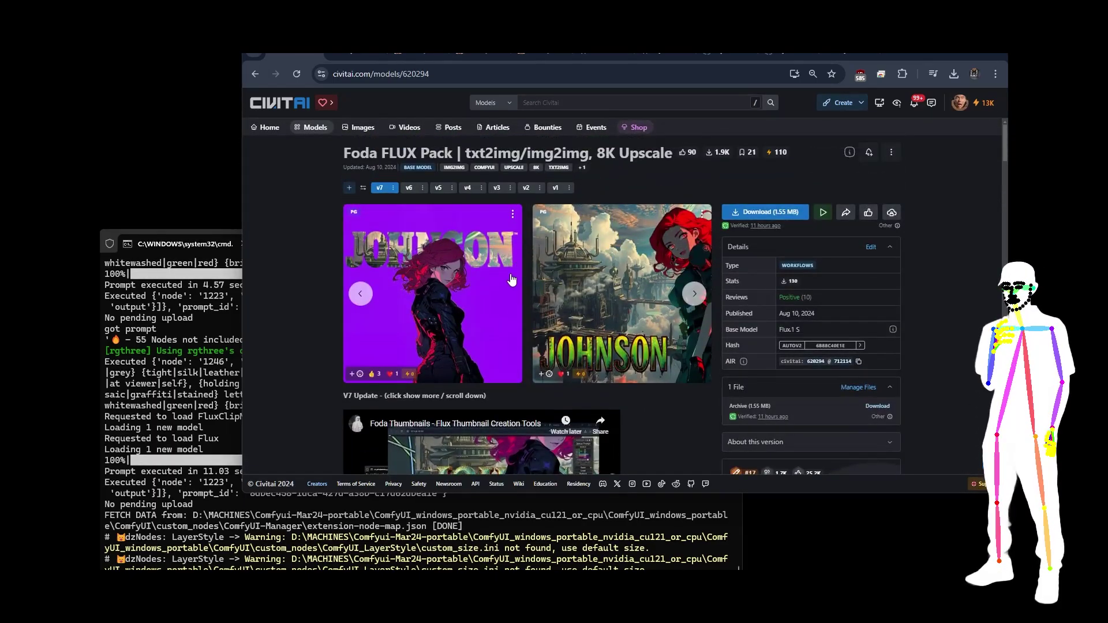
{"action": "left_click", "coordinate": [356, 53]}
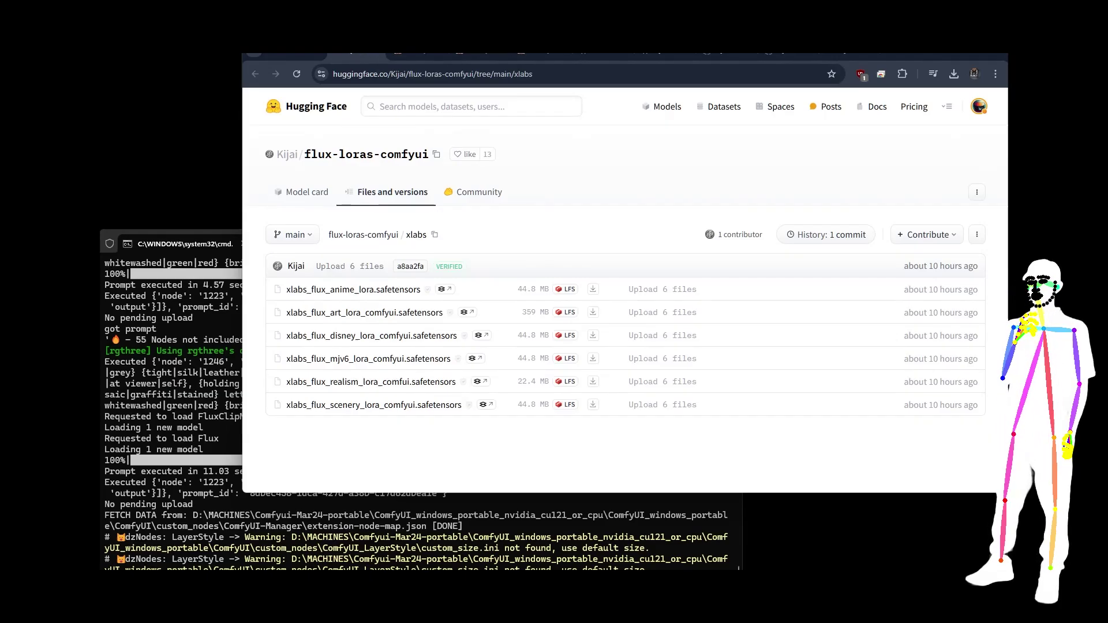
{"action": "left_click_drag", "start_coordinate": [905, 56], "coordinate": [908, 51]}
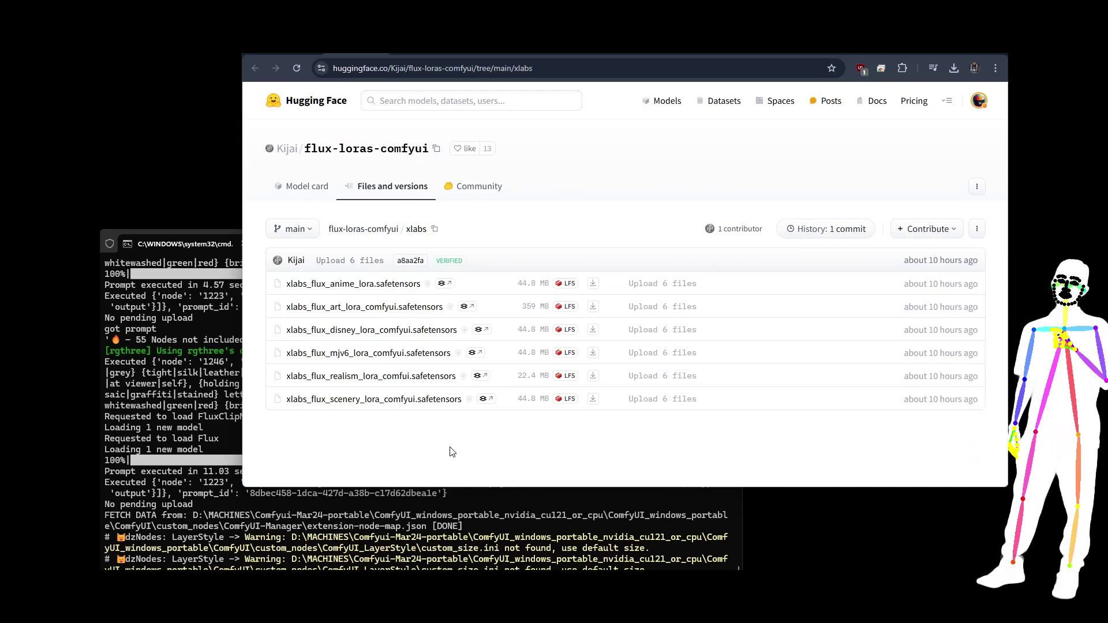
Step: Switch to the ComfyUI workflow and examine the two CR LoRA Stack nodes and their connections in the text generation group
{"action": "left_click", "coordinate": [417, 53]}
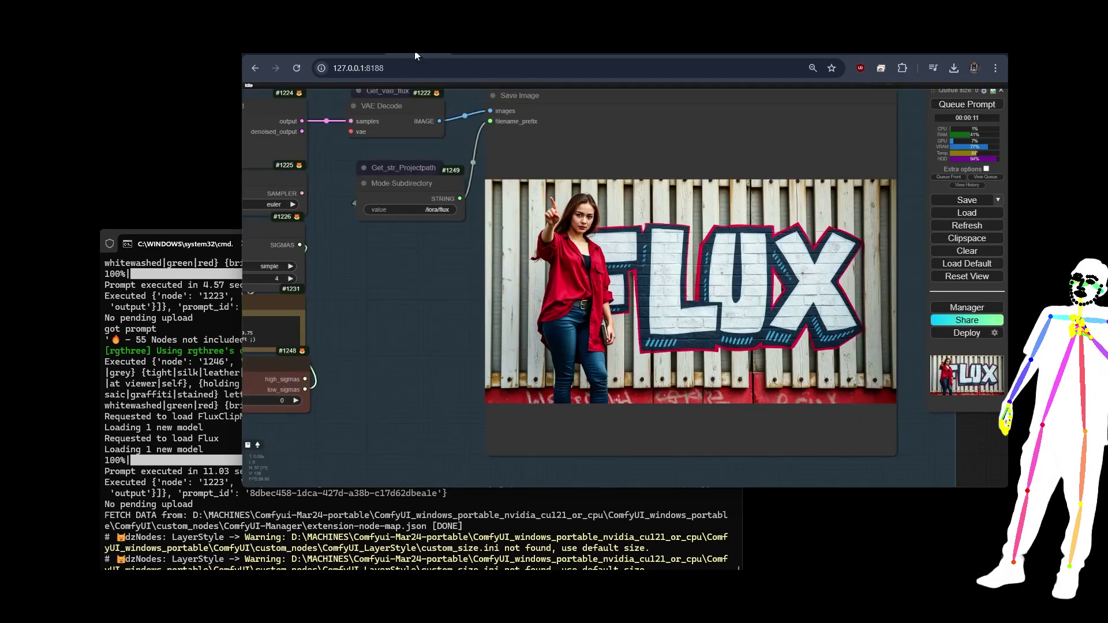
{"action": "left_click_drag", "start_coordinate": [377, 319], "coordinate": [767, 361]}
{"action": "scroll", "coordinate": [766, 359], "scroll_direction": "down", "scroll_amount": 2}
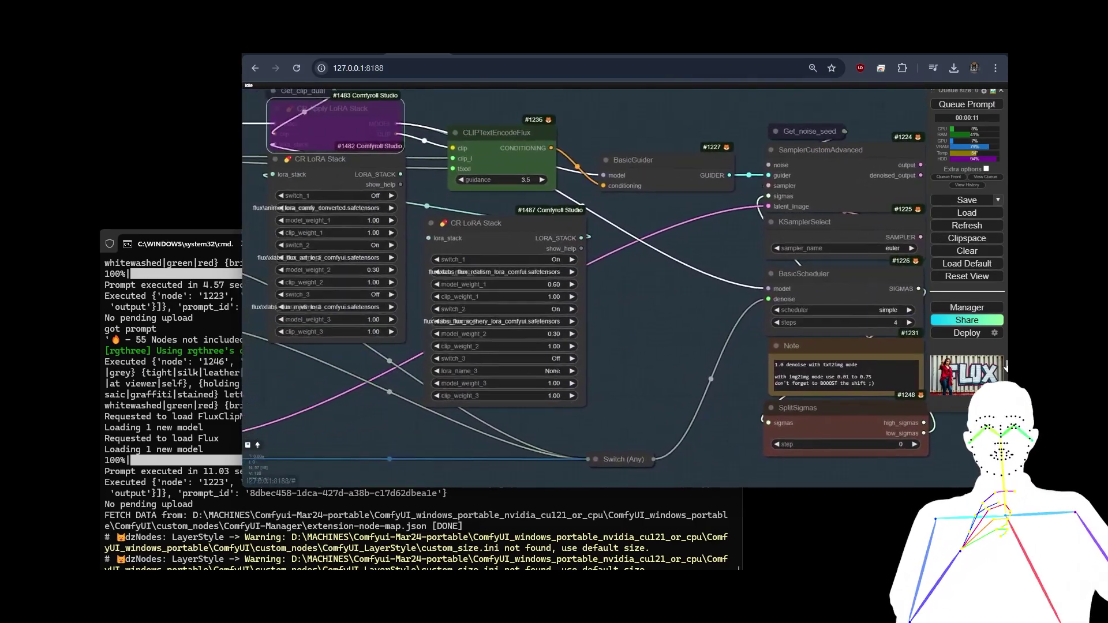
{"action": "scroll", "coordinate": [474, 288], "scroll_direction": "up", "scroll_amount": 5}
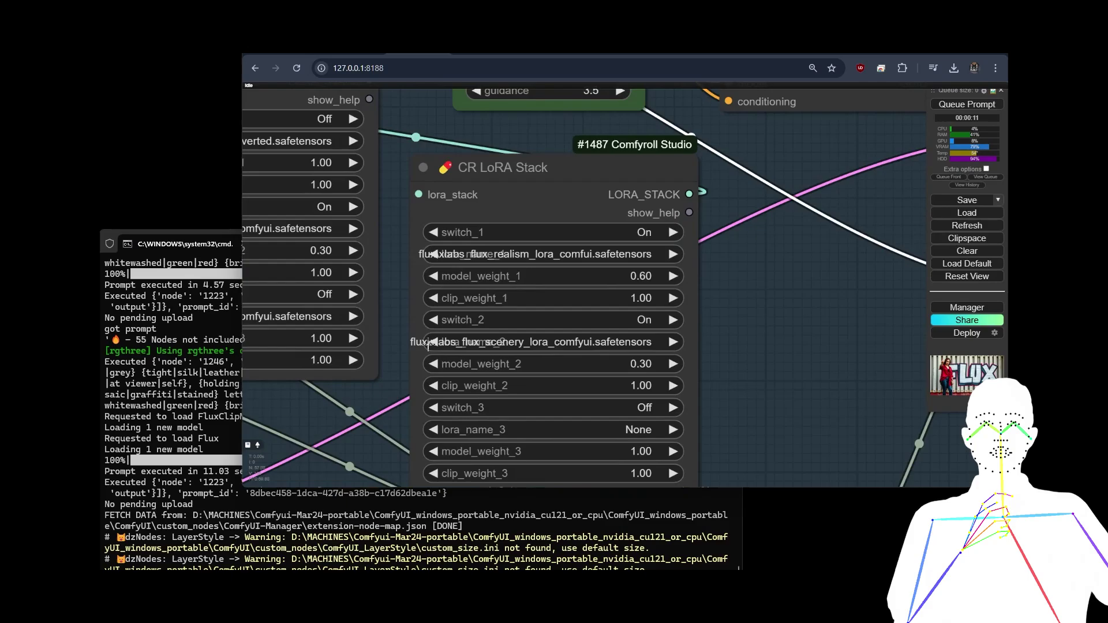
{"action": "scroll", "coordinate": [819, 301], "scroll_direction": "down", "scroll_amount": 3}
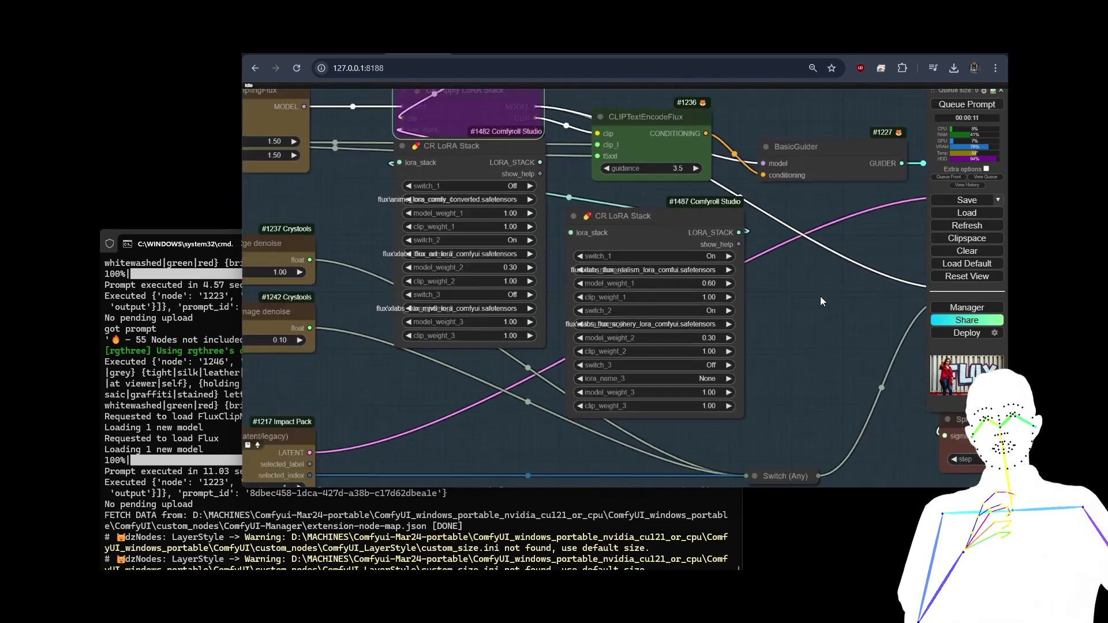
{"action": "scroll", "coordinate": [819, 301], "scroll_direction": "up", "scroll_amount": 1}
{"action": "left_click_drag", "start_coordinate": [815, 268], "coordinate": [790, 309]}
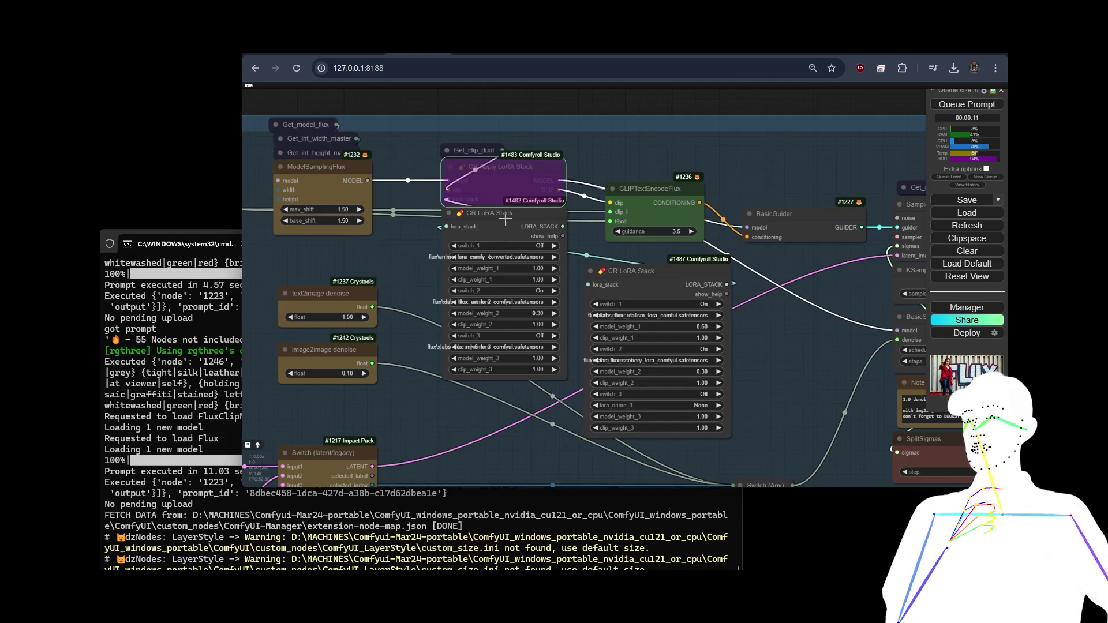
{"action": "scroll", "coordinate": [571, 397], "scroll_direction": "up", "scroll_amount": 3}
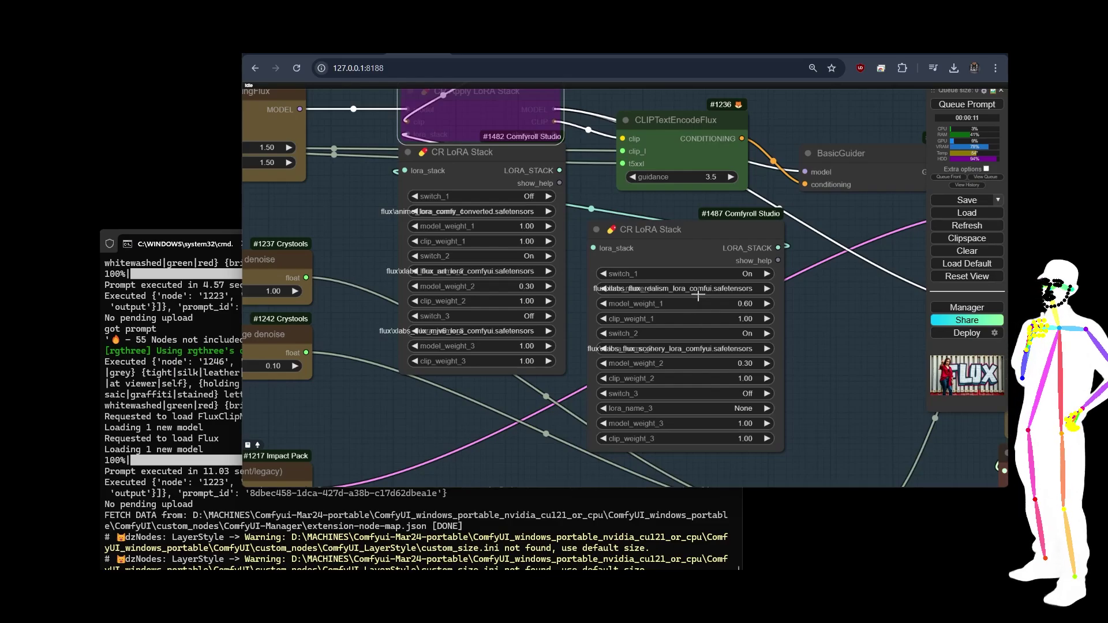
{"action": "scroll", "coordinate": [825, 362], "scroll_direction": "down", "scroll_amount": 8}
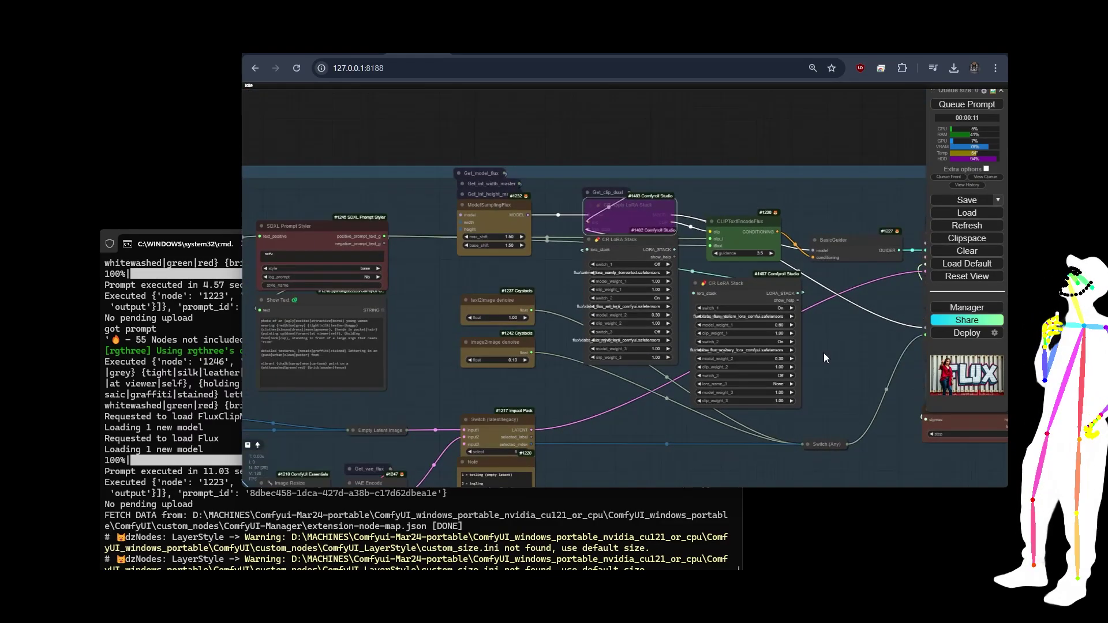
Step: Replace the {brick|wooden|fence} options at the end of the Positive Pre-Prompt text with "brick wall"
{"action": "scroll", "coordinate": [421, 317], "scroll_direction": "up", "scroll_amount": 8}
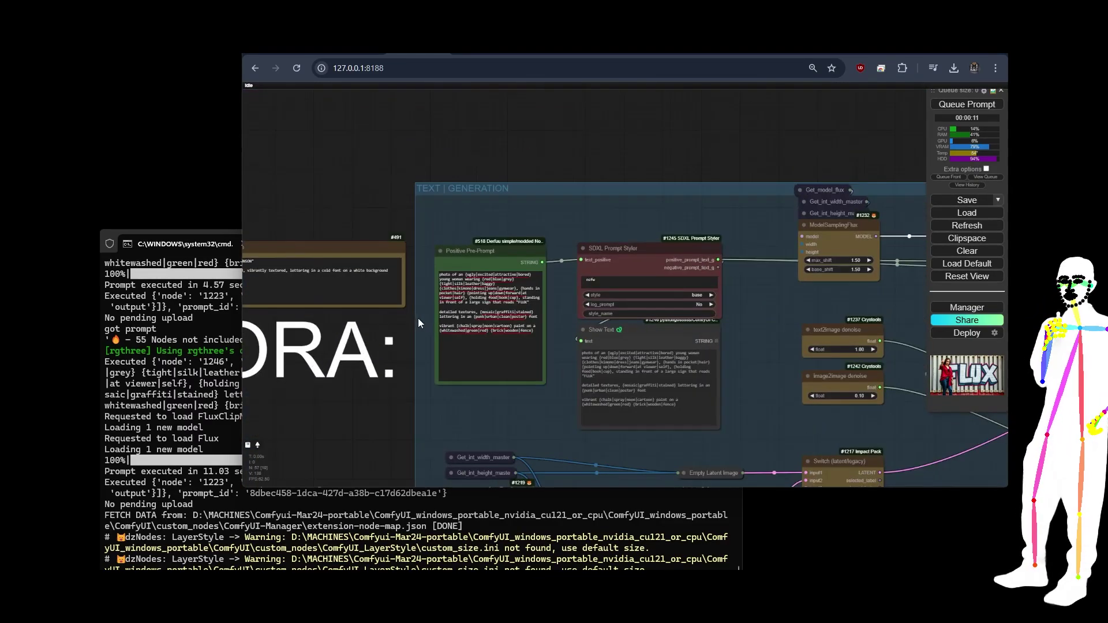
{"action": "left_click_drag", "start_coordinate": [747, 329], "coordinate": [732, 315]}
{"action": "scroll", "coordinate": [705, 218], "scroll_direction": "up", "scroll_amount": 5}
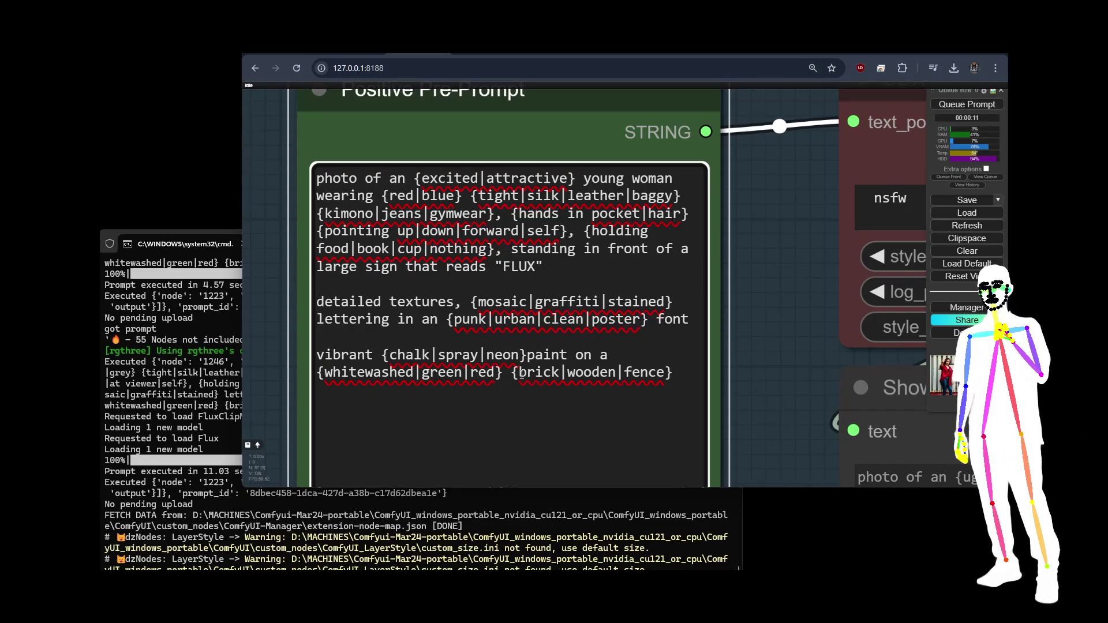
{"action": "left_click_drag", "start_coordinate": [510, 374], "coordinate": [675, 380]}
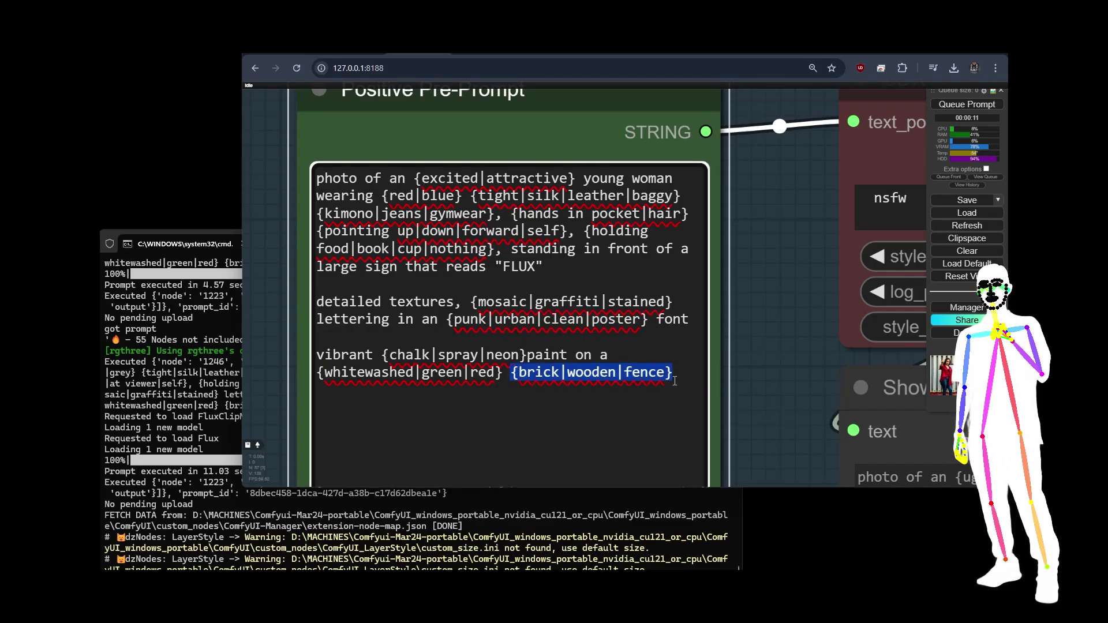
{"action": "type", "text": "wall"}
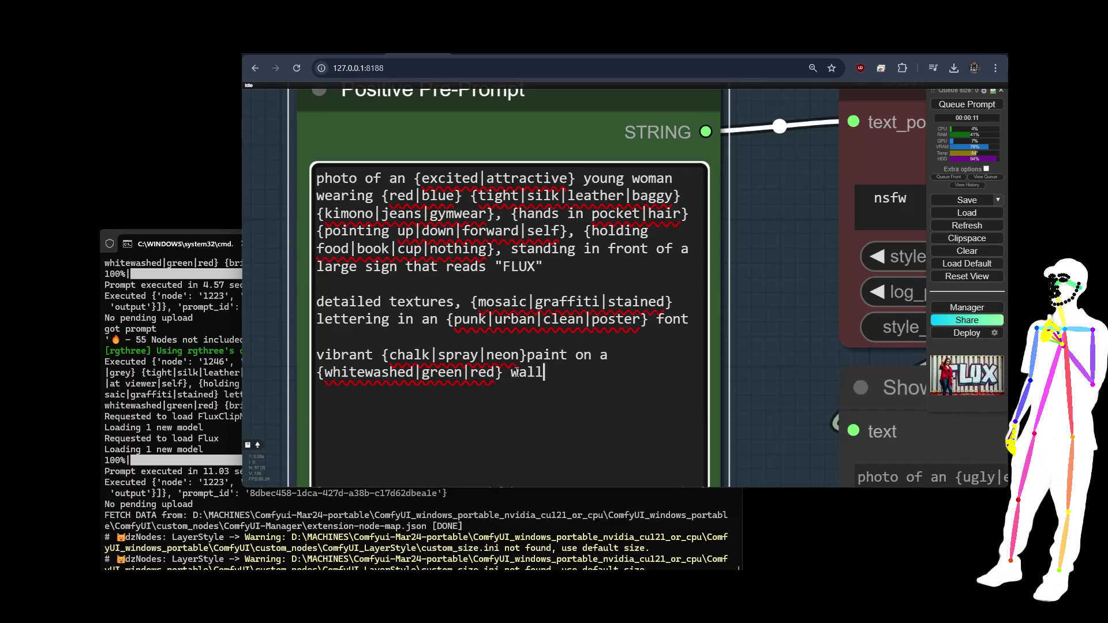
{"action": "left_click", "coordinate": [511, 373]}
{"action": "type", "text": "brick"}
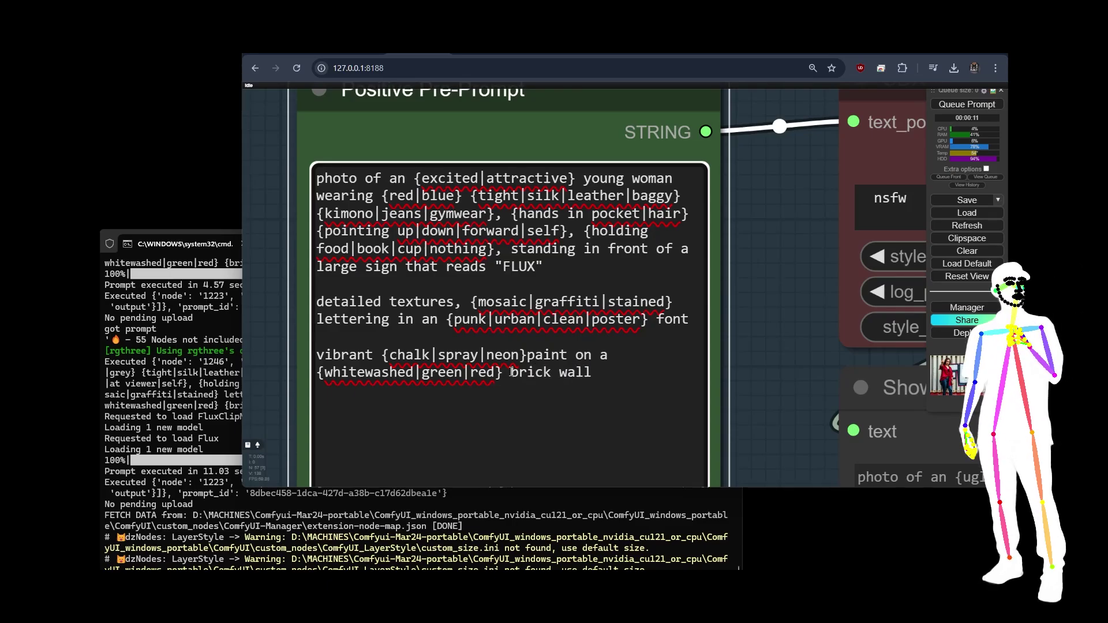
Step: Examine the model loader nodes for the VAE, diffusion model, dual CLIP and bypassed checkpoint
{"action": "scroll", "coordinate": [271, 233], "scroll_direction": "down", "scroll_amount": 7}
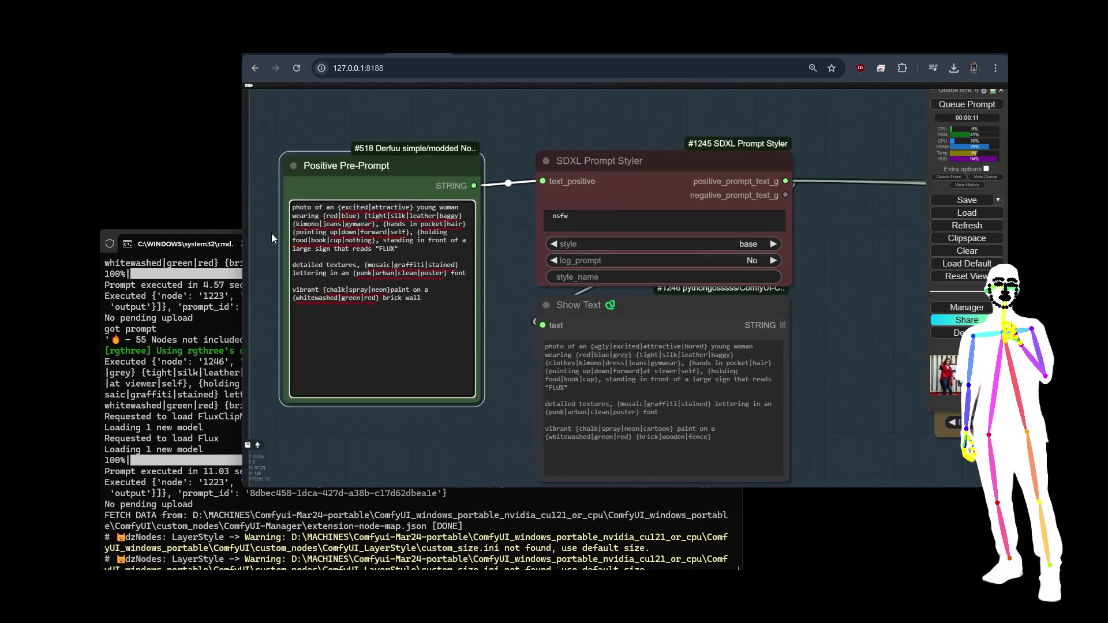
{"action": "scroll", "coordinate": [271, 233], "scroll_direction": "down", "scroll_amount": 1}
{"action": "scroll", "coordinate": [494, 301], "scroll_direction": "down", "scroll_amount": 15}
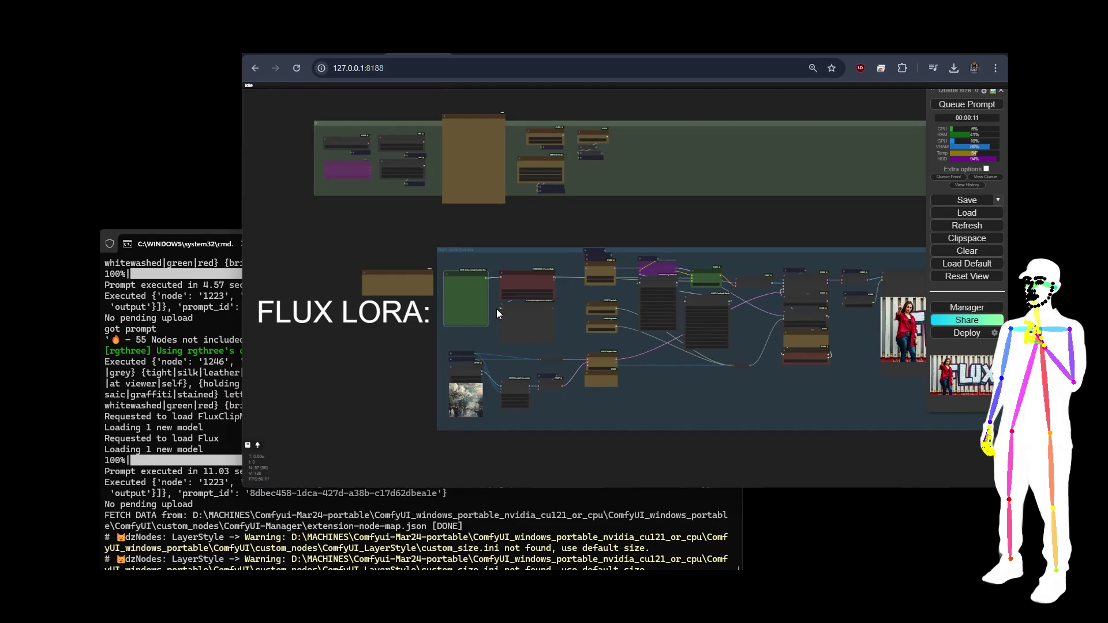
{"action": "scroll", "coordinate": [329, 145], "scroll_direction": "up", "scroll_amount": 15}
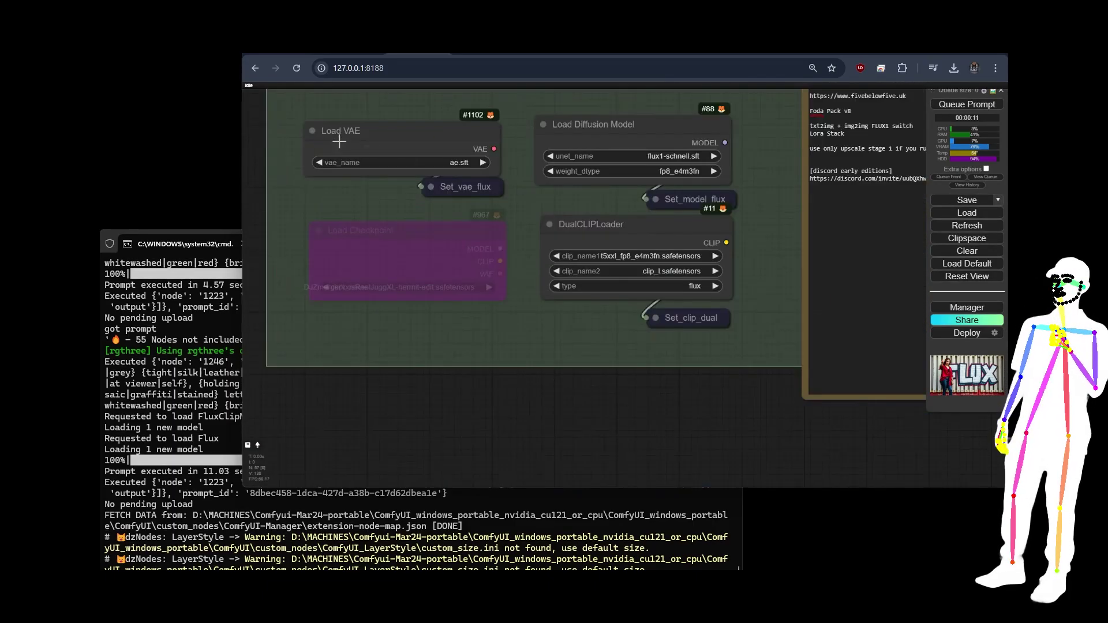
{"action": "left_click", "coordinate": [386, 246]}
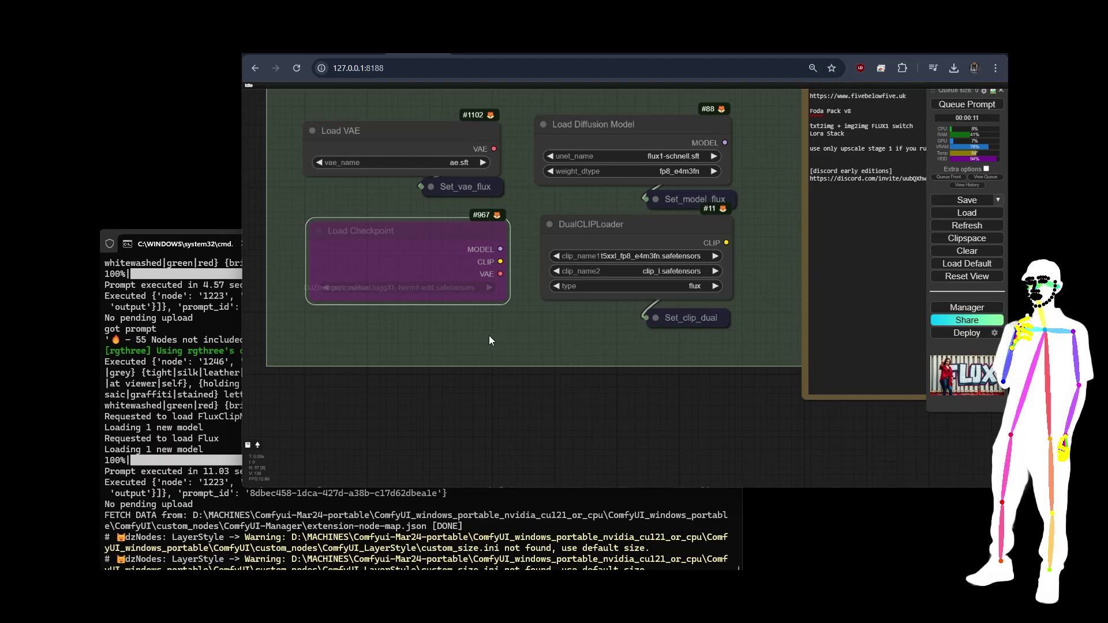
Step: Examine the RandomNoise, Project Name and Aspect Size V2 nodes beside the workflow note
{"action": "left_click_drag", "start_coordinate": [500, 248], "coordinate": [575, 230]}
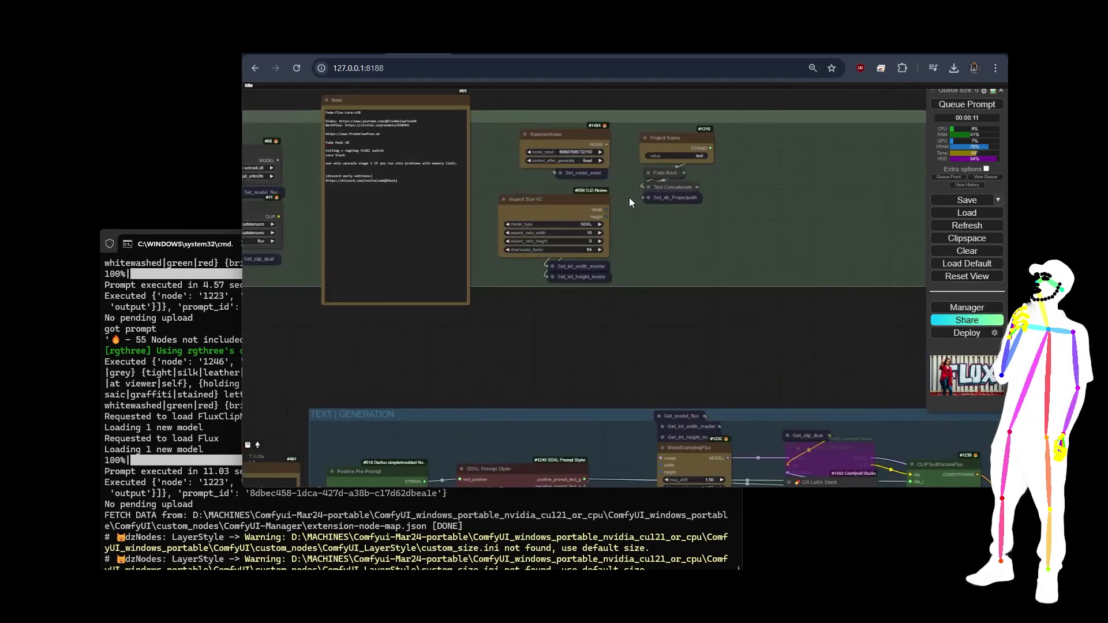
{"action": "scroll", "coordinate": [629, 197], "scroll_direction": "up", "scroll_amount": 4}
{"action": "left_click_drag", "start_coordinate": [613, 199], "coordinate": [611, 236]}
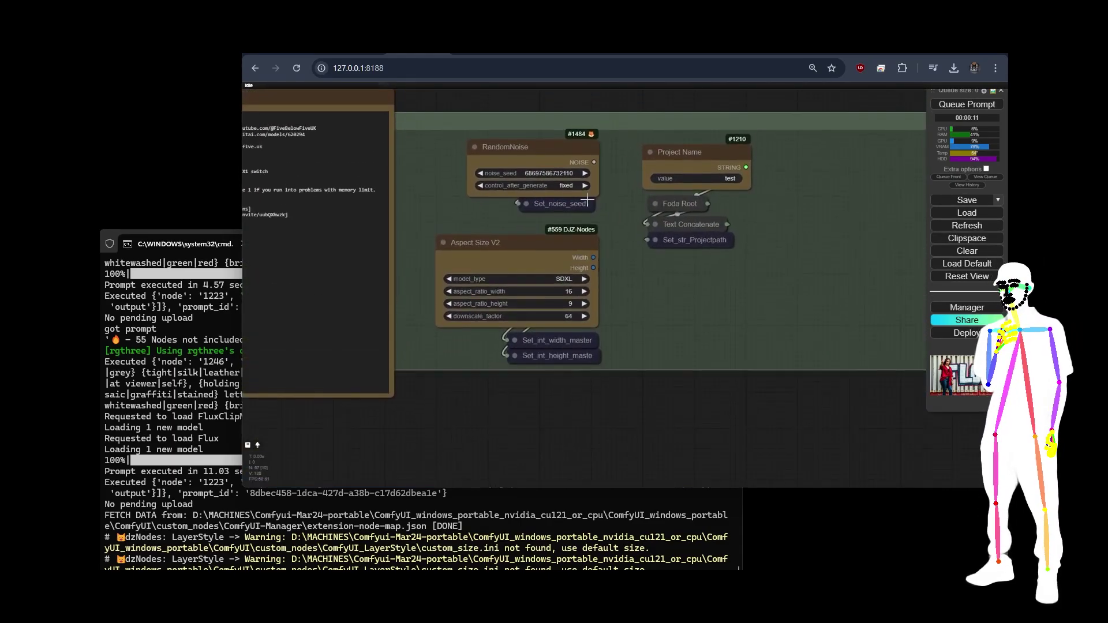
{"action": "left_click", "coordinate": [508, 149]}
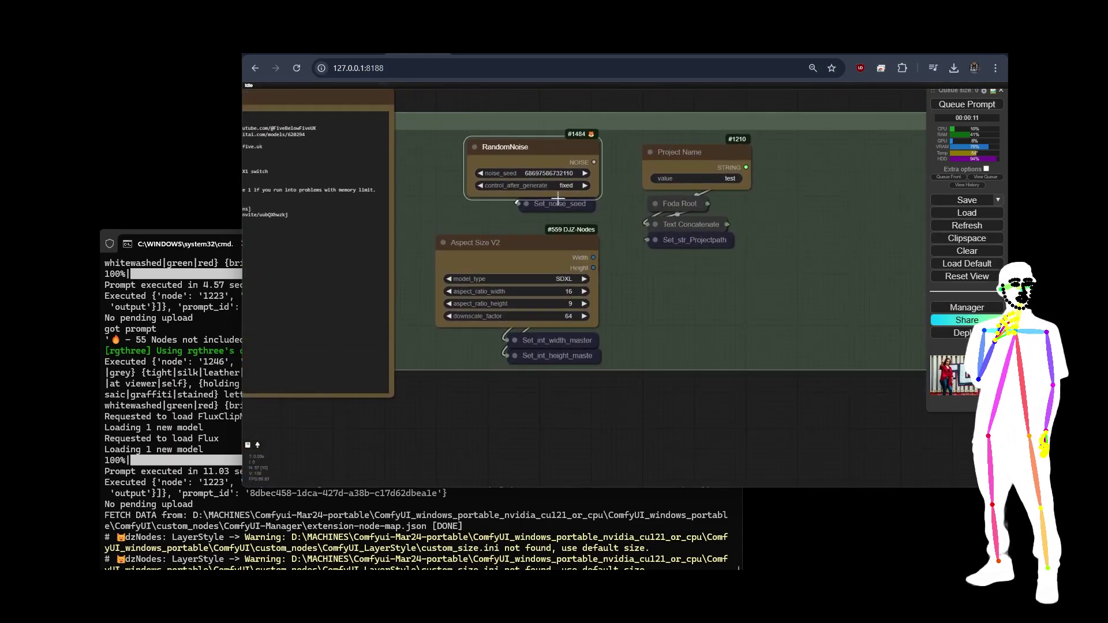
{"action": "left_click", "coordinate": [687, 151]}
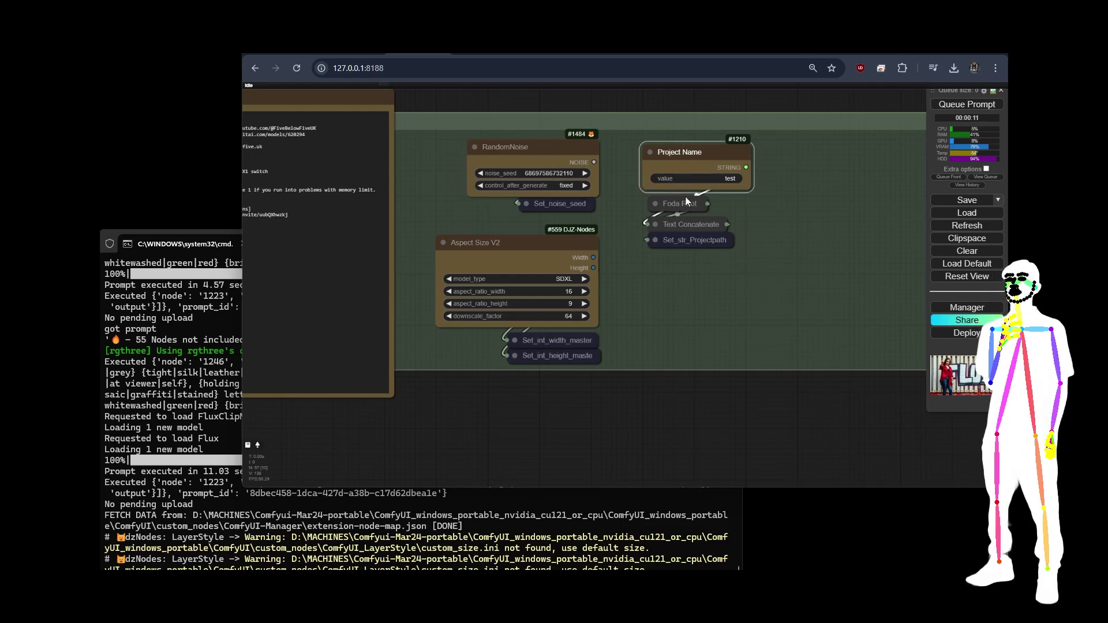
{"action": "scroll", "coordinate": [687, 235], "scroll_direction": "down", "scroll_amount": 3}
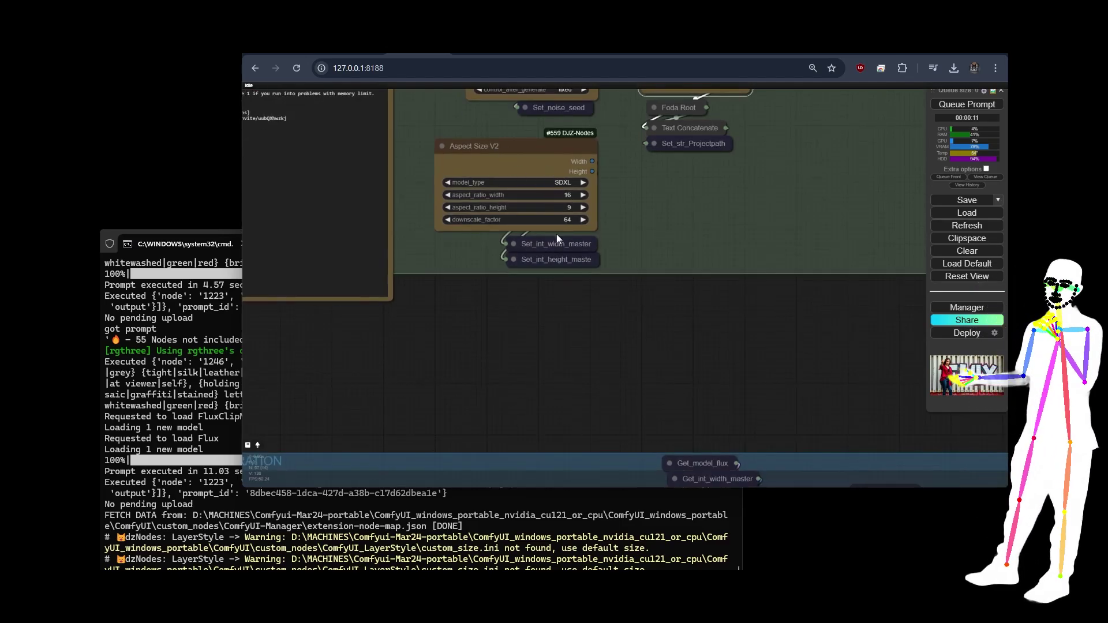
{"action": "left_click", "coordinate": [516, 163]}
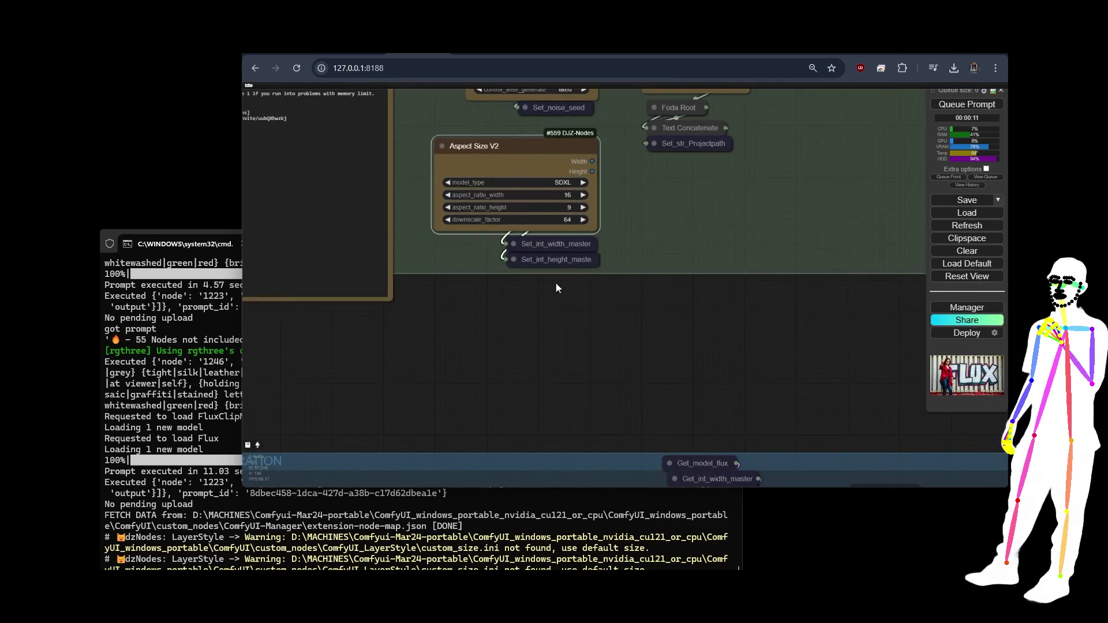
Step: Examine the image input chain and the latent switch that selects between txt2img and img2img
{"action": "scroll", "coordinate": [553, 282], "scroll_direction": "down", "scroll_amount": 5}
{"action": "left_click_drag", "start_coordinate": [570, 270], "coordinate": [524, 151]}
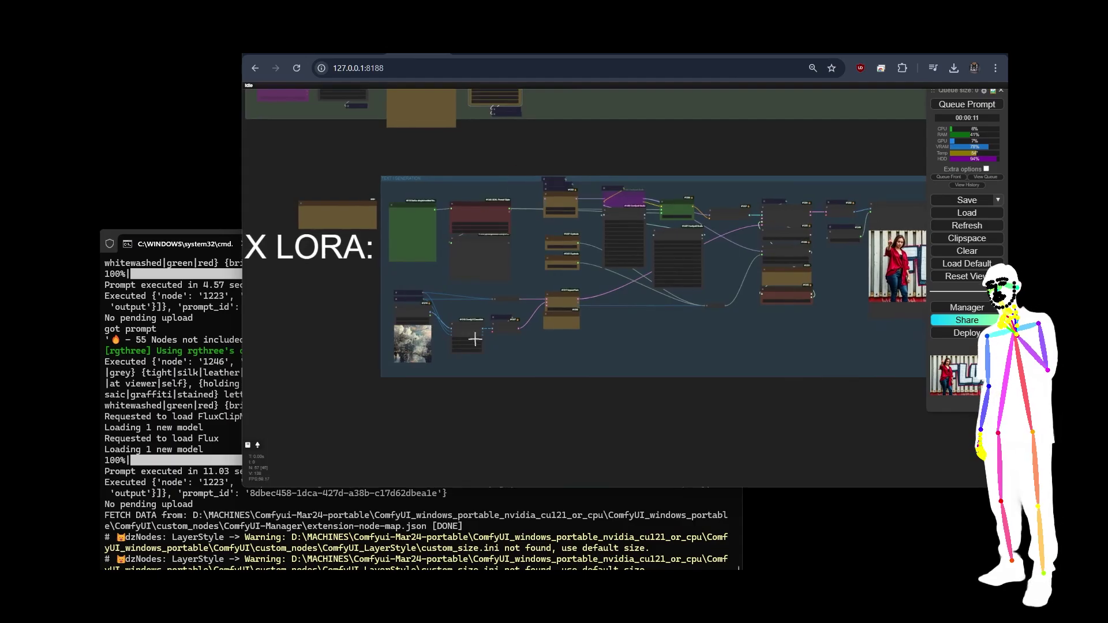
{"action": "scroll", "coordinate": [473, 338], "scroll_direction": "up", "scroll_amount": 4}
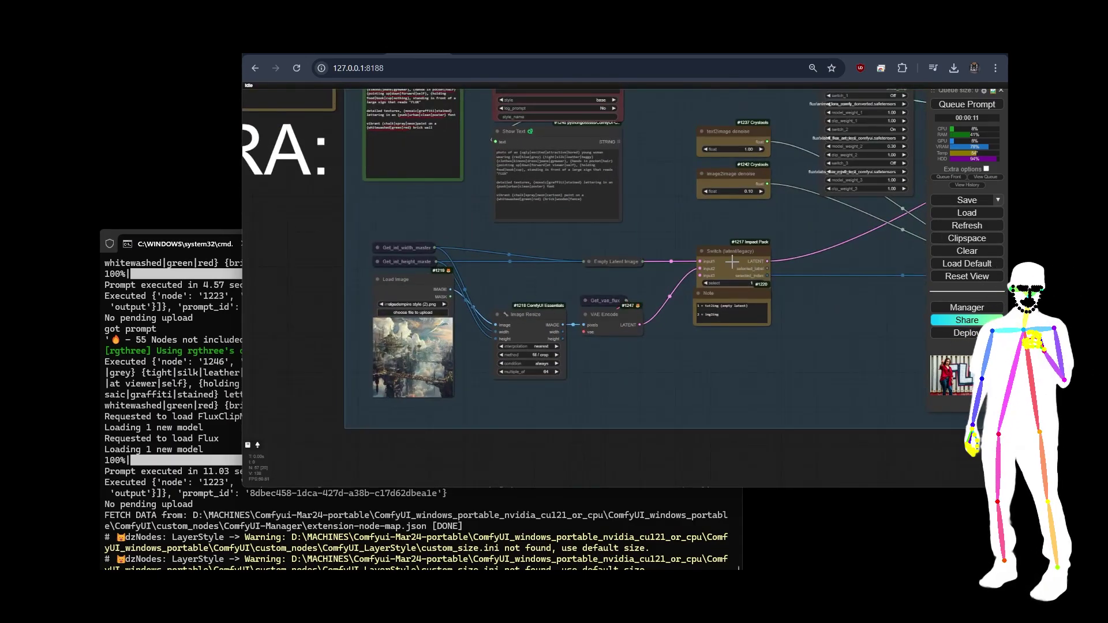
{"action": "scroll", "coordinate": [791, 285], "scroll_direction": "up", "scroll_amount": 3}
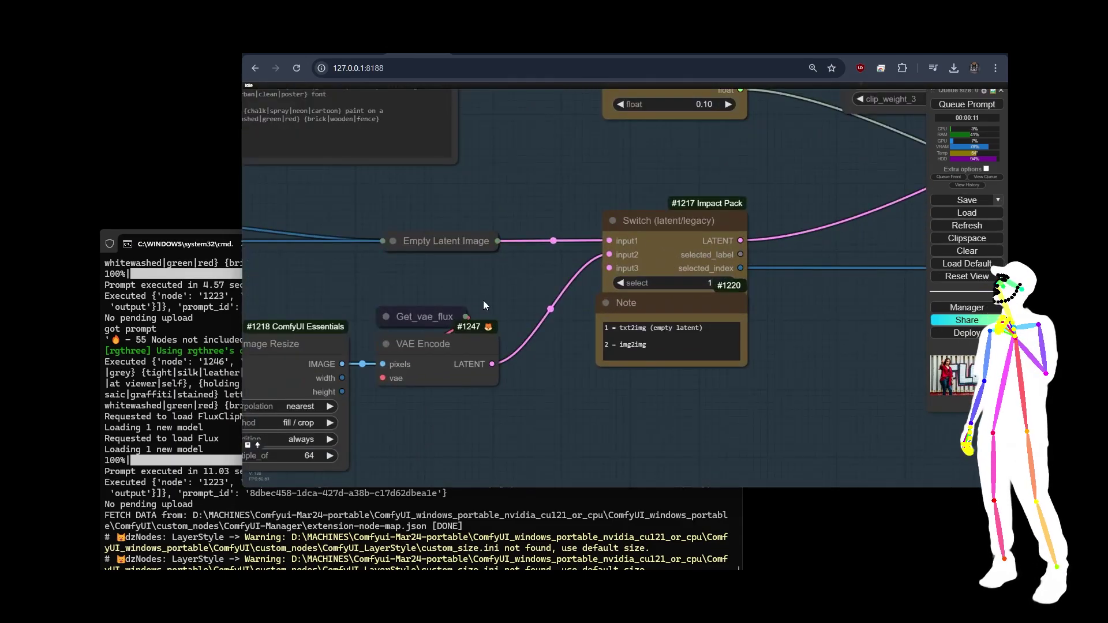
{"action": "key", "text": "1"}
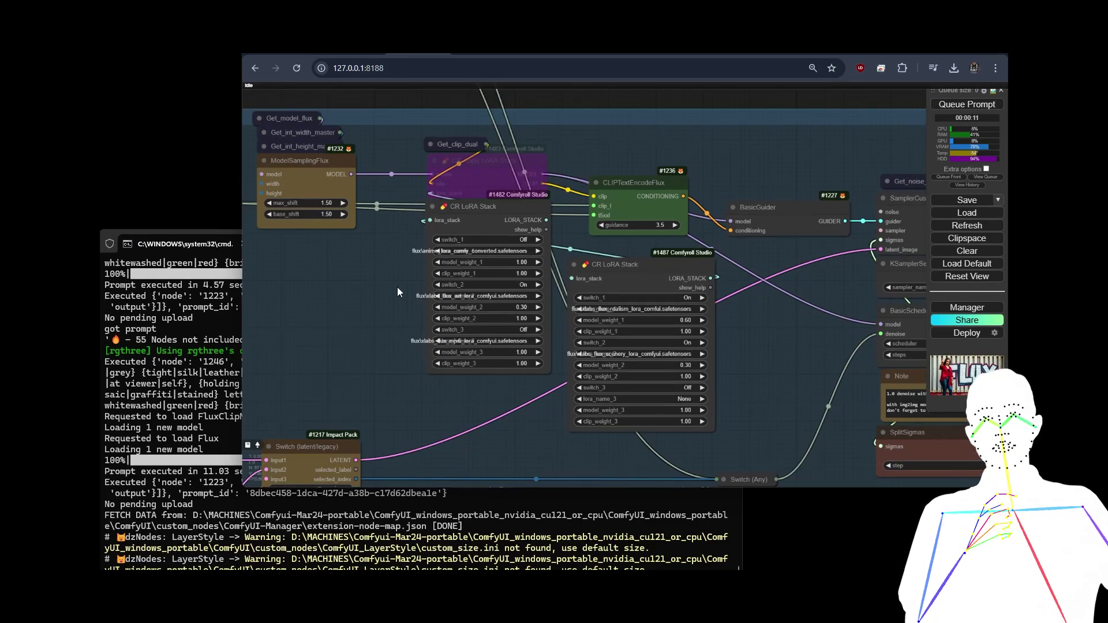
Step: Re-enable the bypassed CR Apply LoRA Stack node and generate a new image with the active LoRAs
{"action": "left_click", "coordinate": [473, 188]}
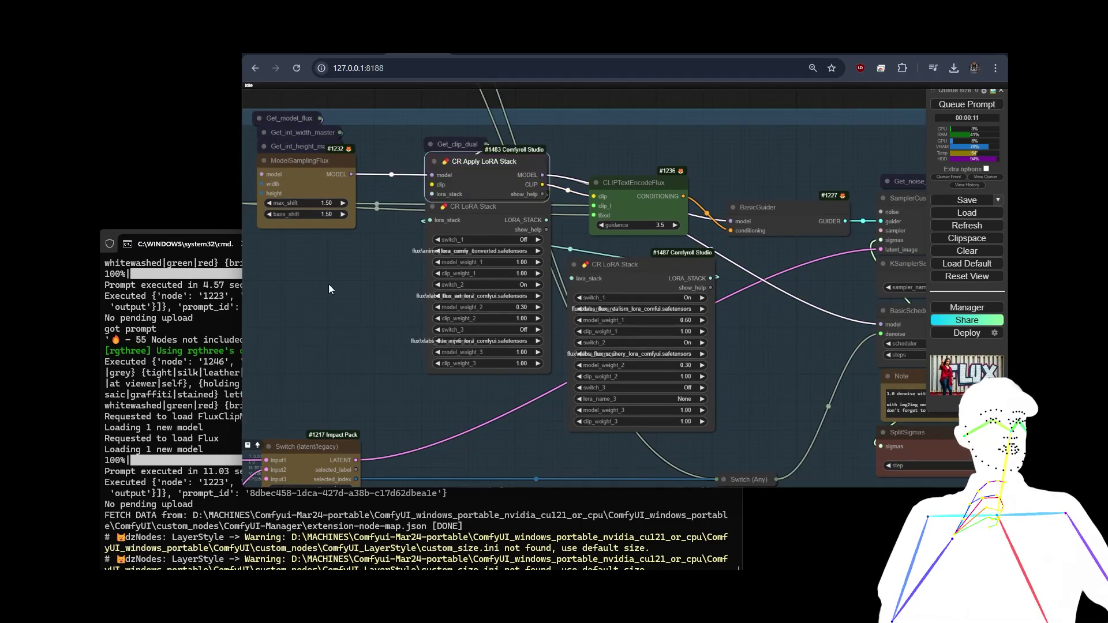
{"action": "scroll", "coordinate": [326, 285], "scroll_direction": "down", "scroll_amount": 6}
{"action": "left_click_drag", "start_coordinate": [756, 422], "coordinate": [677, 351]}
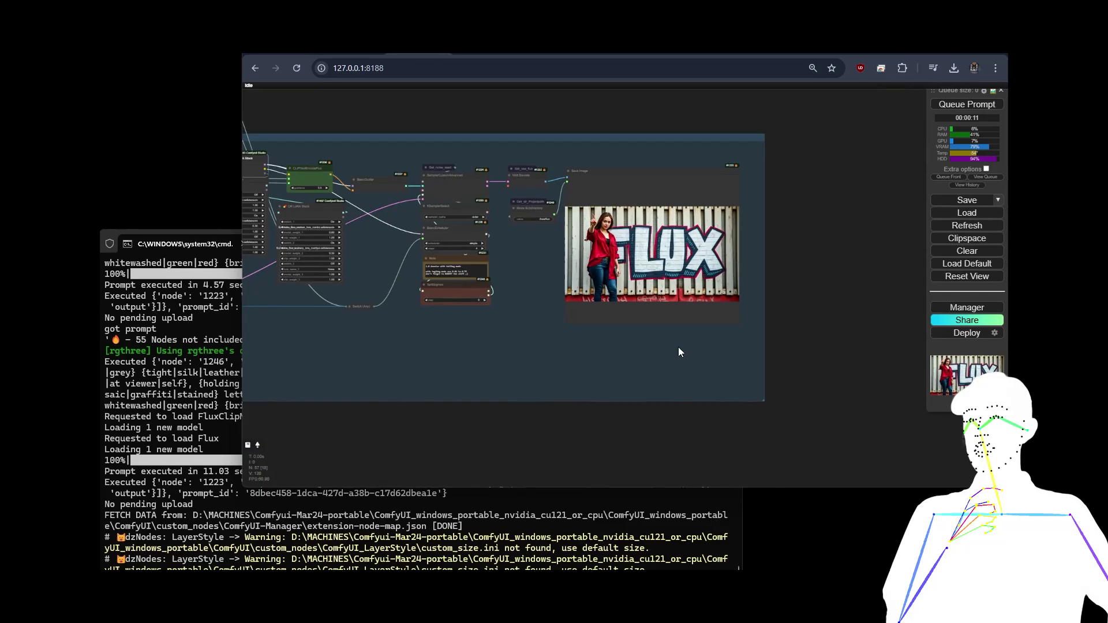
{"action": "scroll", "coordinate": [635, 247], "scroll_direction": "up", "scroll_amount": 4}
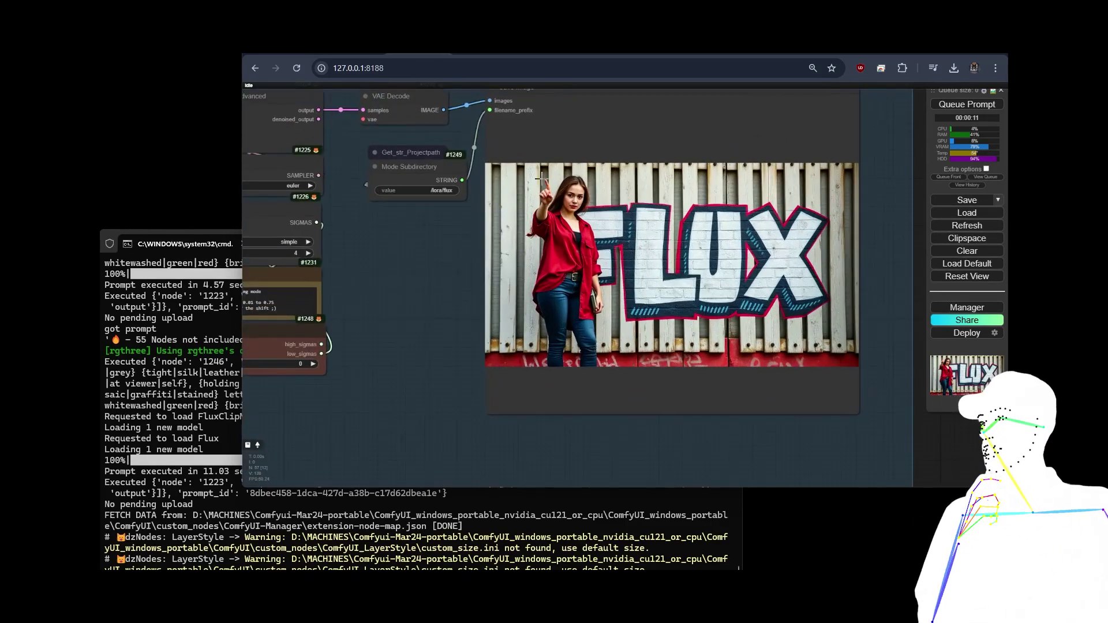
{"action": "key", "text": "ctrl+Return"}
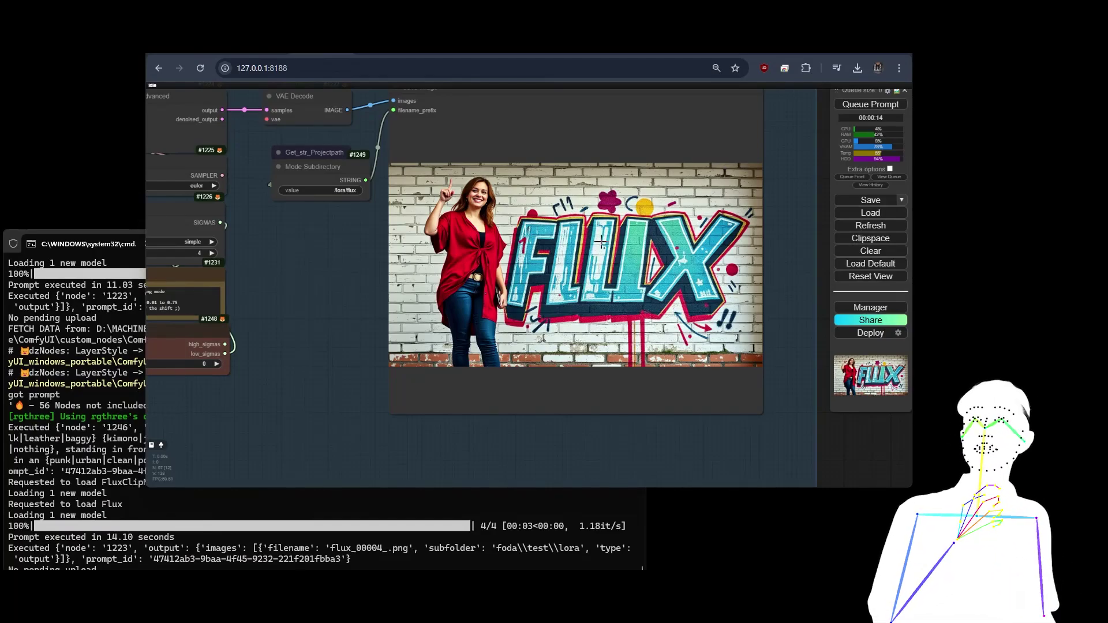
{"action": "scroll", "coordinate": [635, 254], "scroll_direction": "up", "scroll_amount": 5}
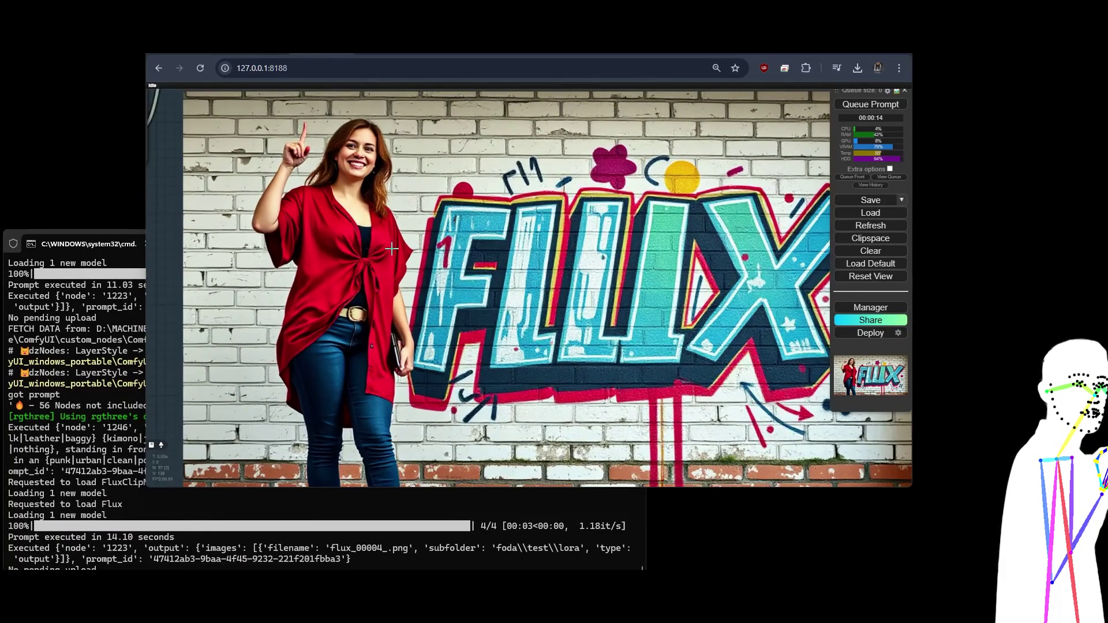
{"action": "scroll", "coordinate": [392, 248], "scroll_direction": "down", "scroll_amount": 2}
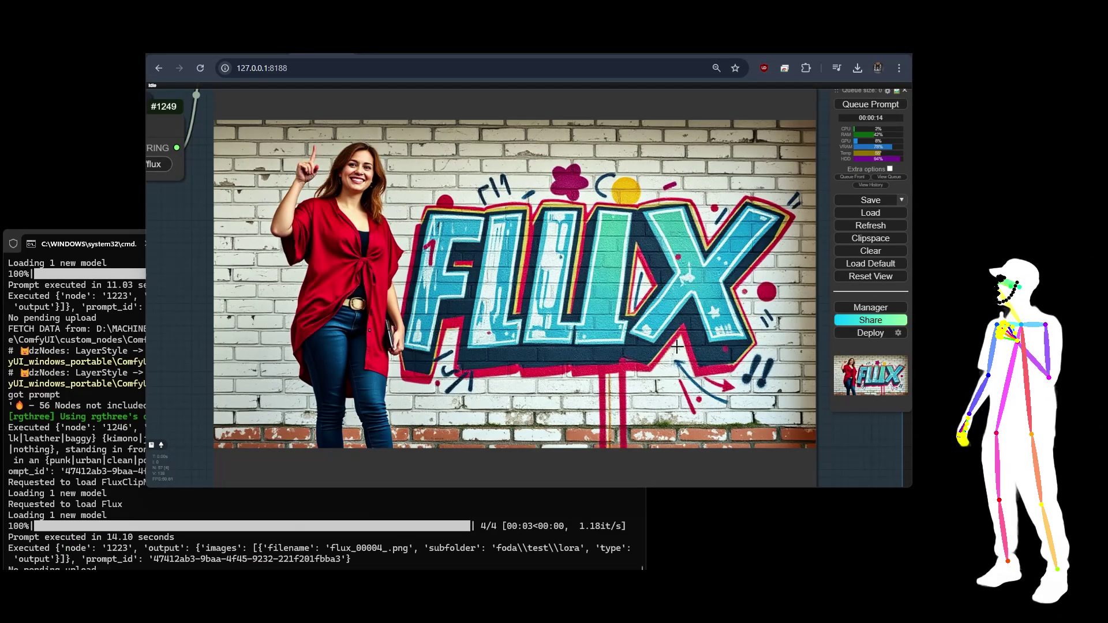
Step: Turn off switch_2 in the first CR LoRA Stack and switch_1 and switch_2 in the second one
{"action": "scroll", "coordinate": [677, 346], "scroll_direction": "down", "scroll_amount": 5}
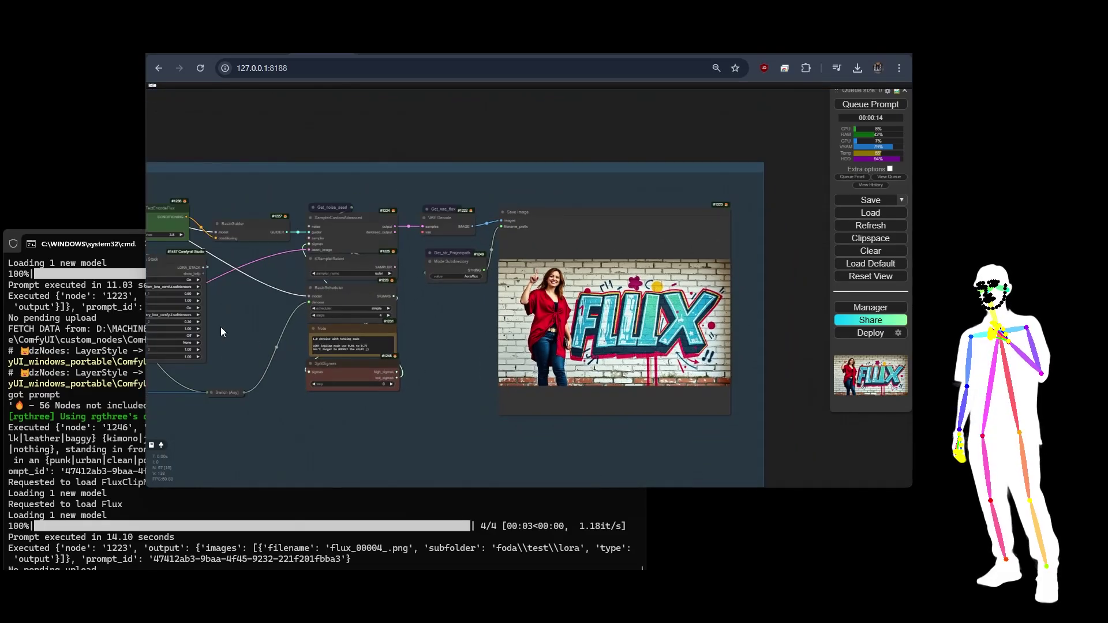
{"action": "left_click_drag", "start_coordinate": [233, 328], "coordinate": [578, 306]}
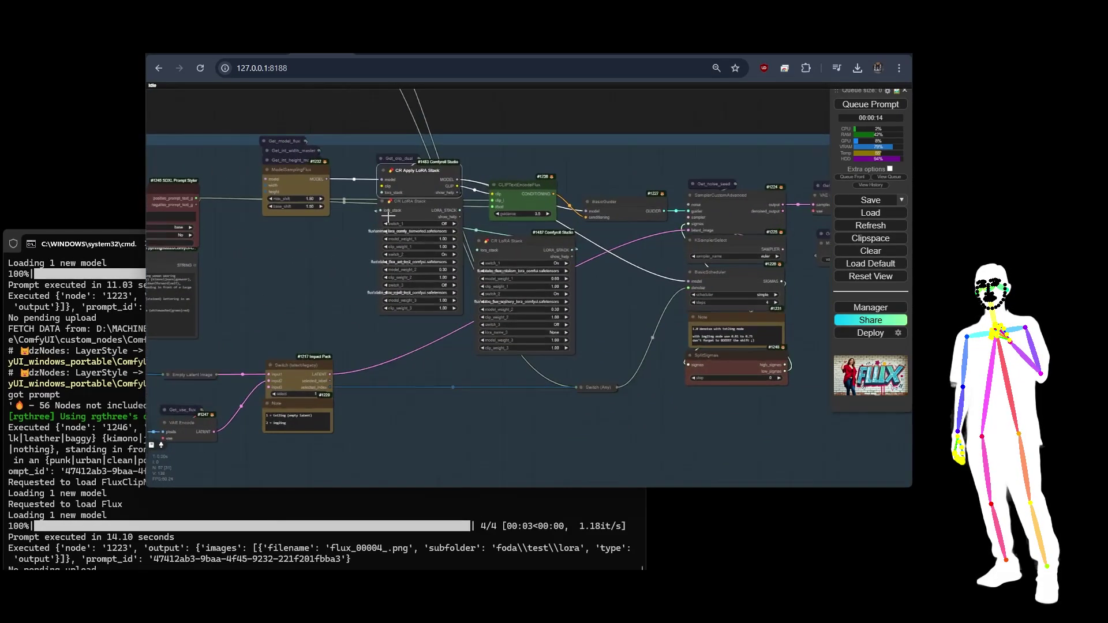
{"action": "scroll", "coordinate": [388, 212], "scroll_direction": "up", "scroll_amount": 3}
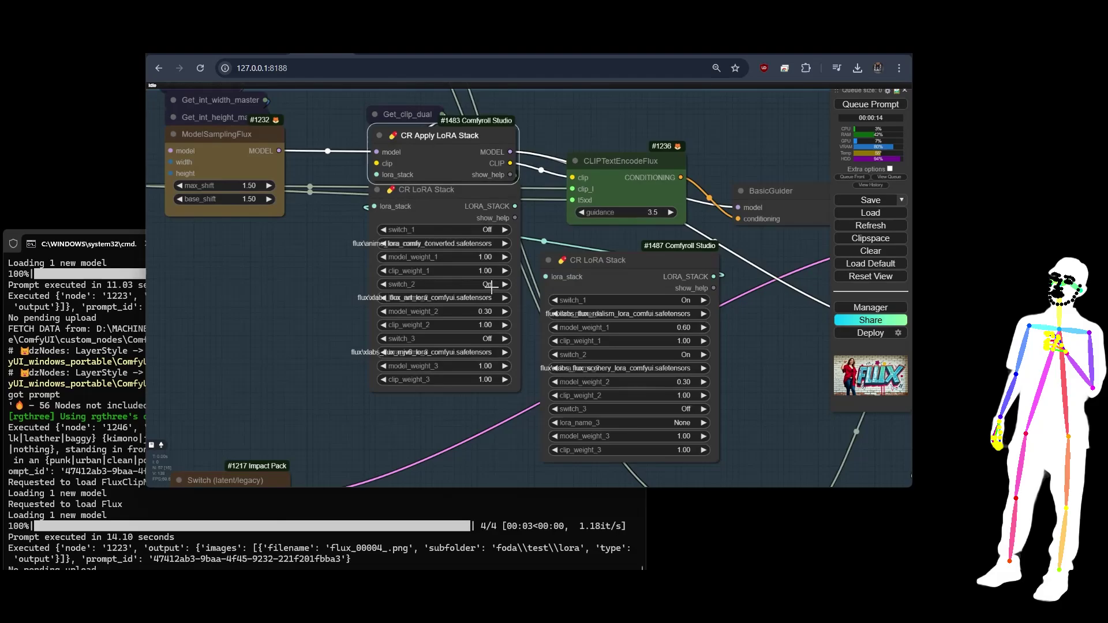
{"action": "left_click", "coordinate": [383, 284]}
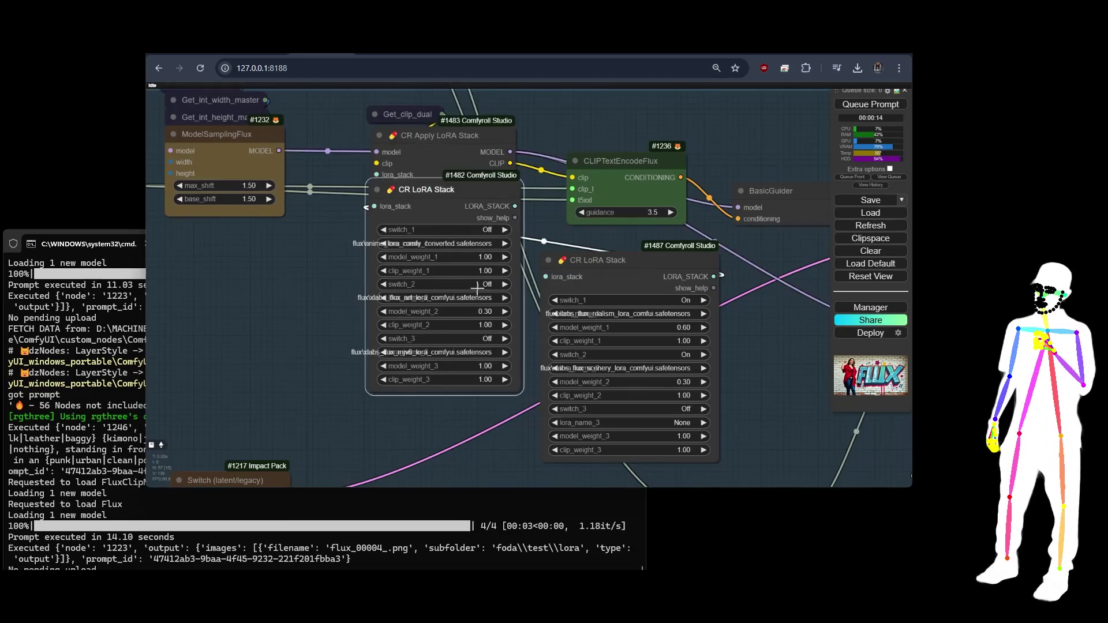
{"action": "left_click", "coordinate": [549, 300]}
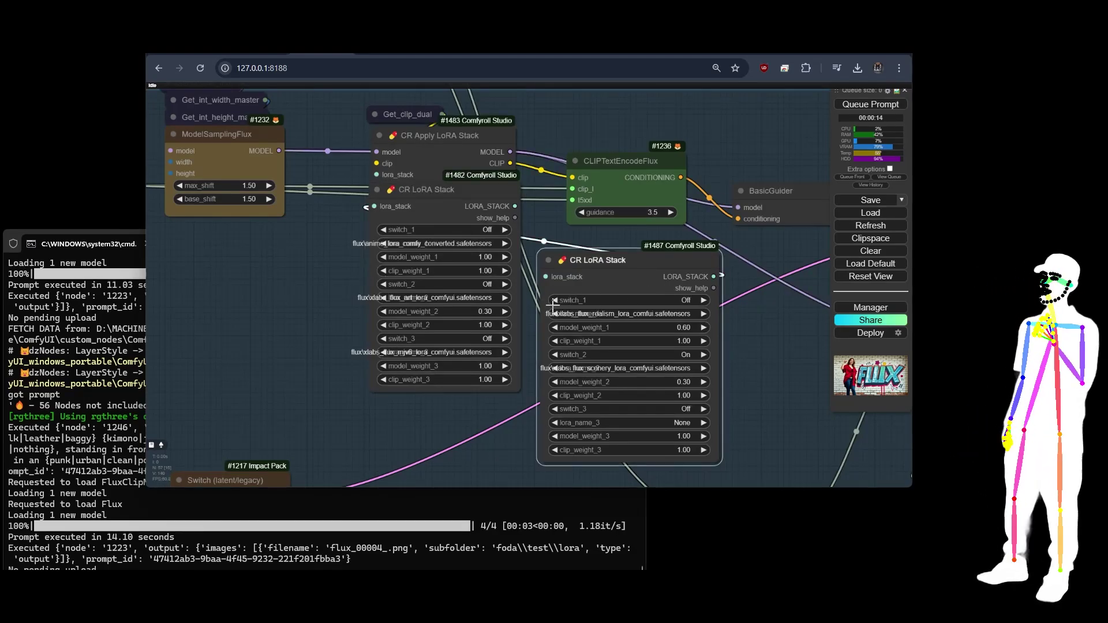
{"action": "left_click", "coordinate": [555, 355]}
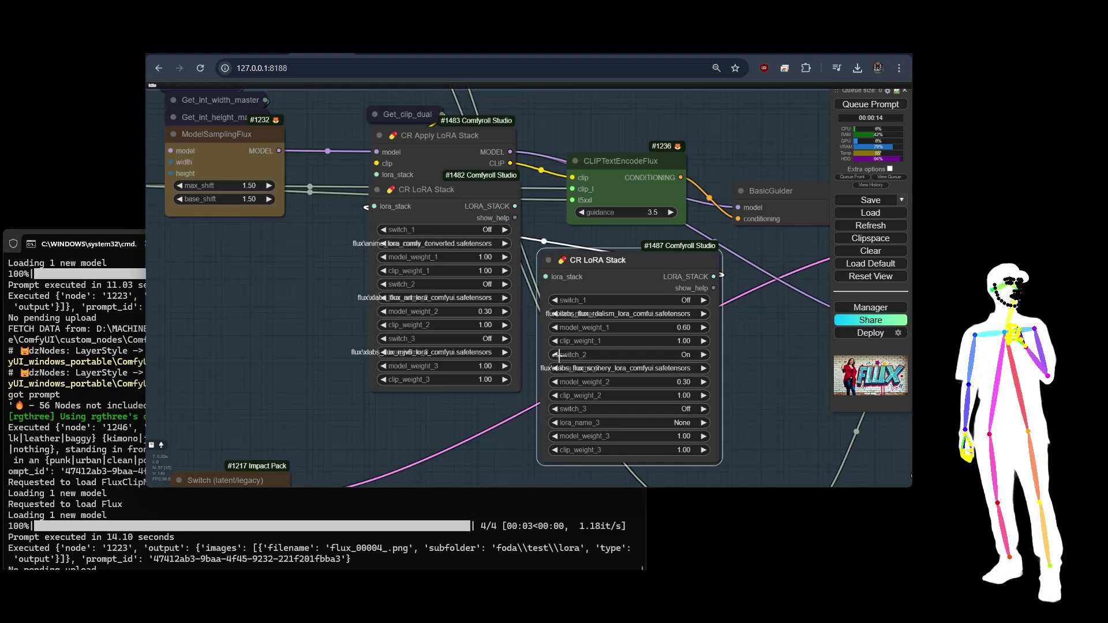
Step: Generate an image with all LoRA switches off and inspect the woman and lettering up close
{"action": "scroll", "coordinate": [211, 285], "scroll_direction": "down", "scroll_amount": 5}
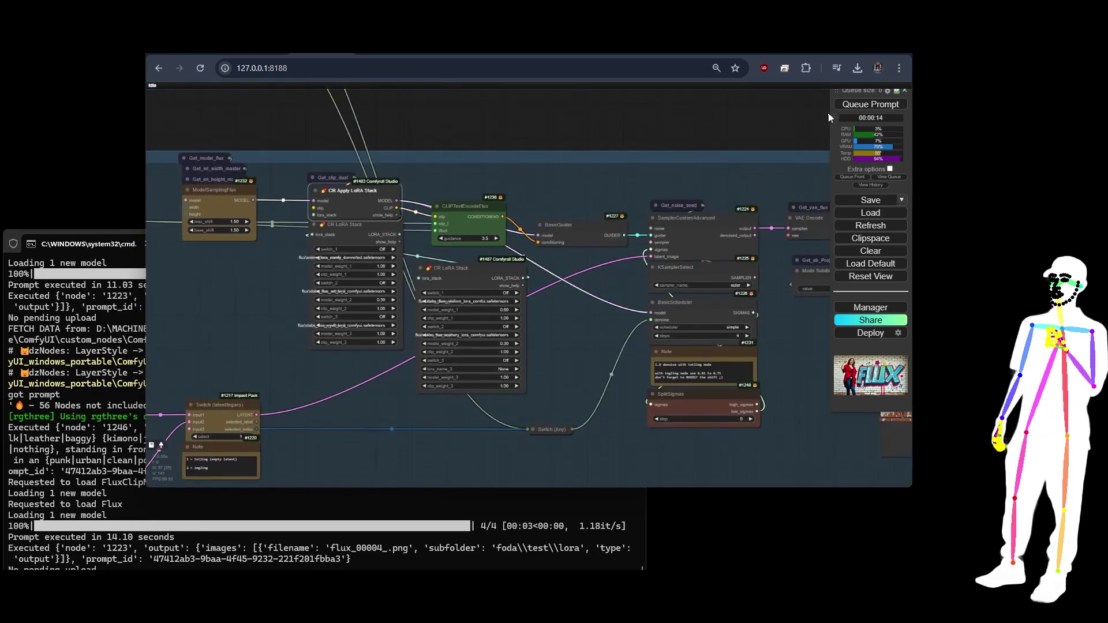
{"action": "left_click", "coordinate": [865, 104]}
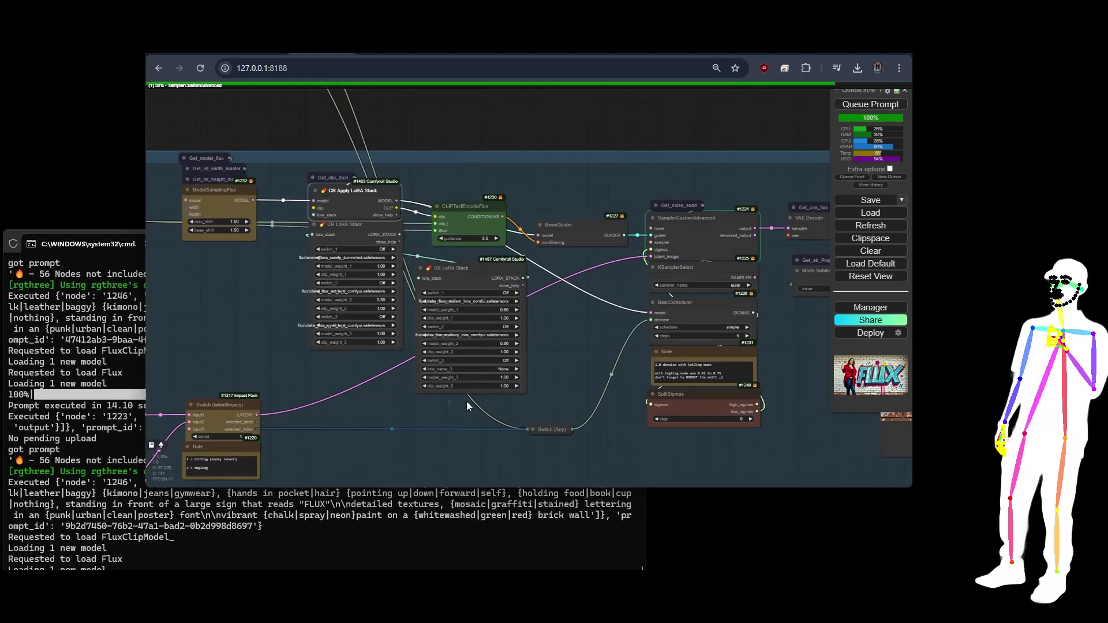
{"action": "scroll", "coordinate": [232, 278], "scroll_direction": "down", "scroll_amount": 7}
{"action": "scroll", "coordinate": [666, 313], "scroll_direction": "up", "scroll_amount": 7}
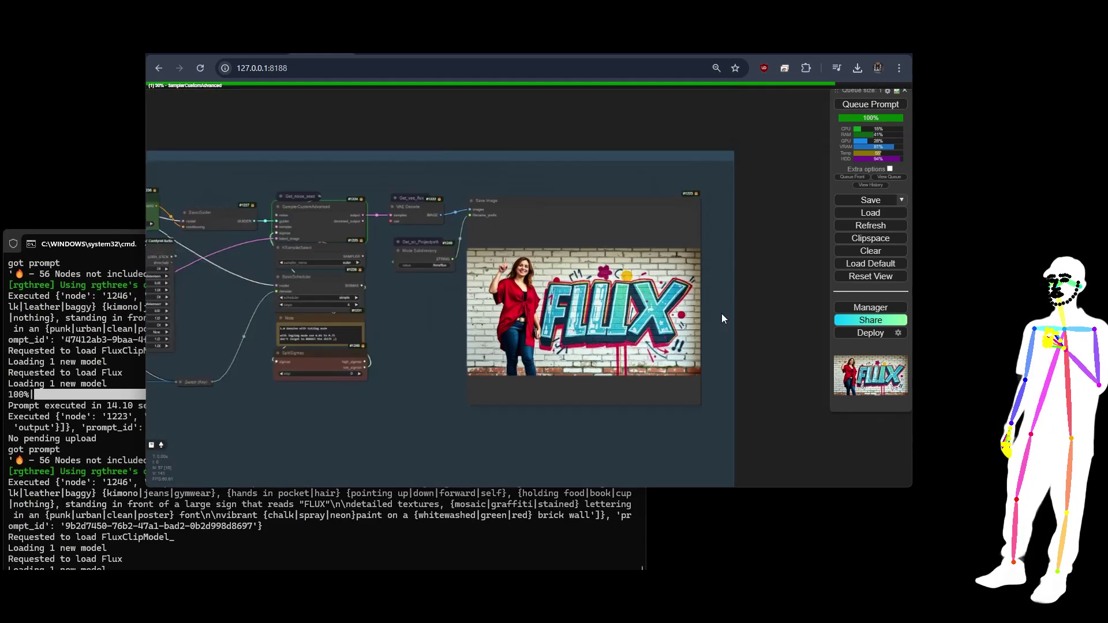
{"action": "scroll", "coordinate": [633, 320], "scroll_direction": "up", "scroll_amount": 6}
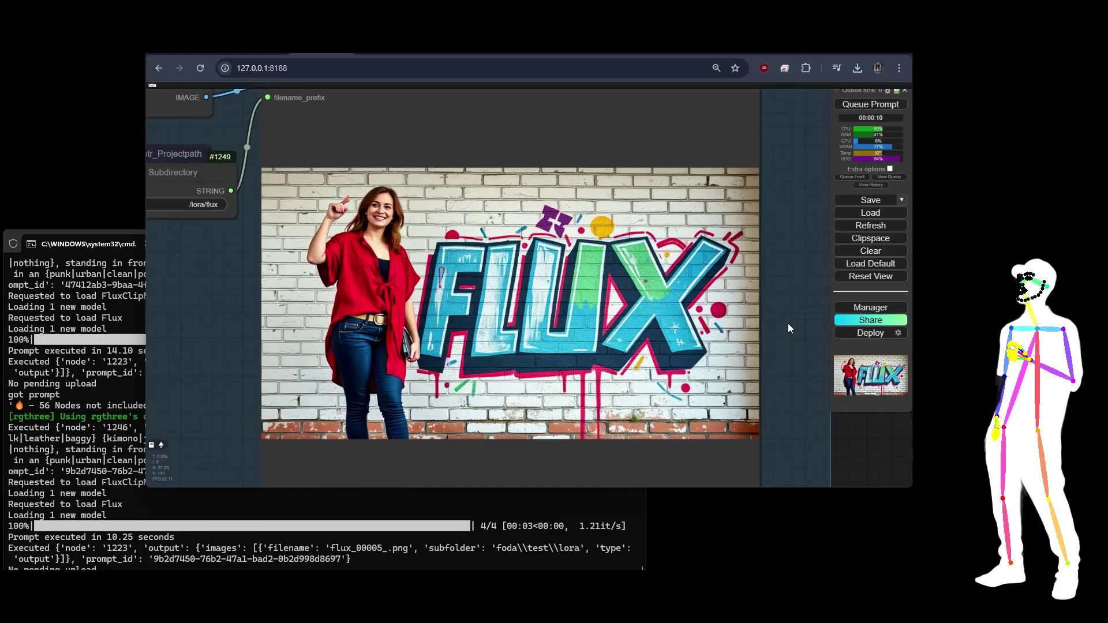
{"action": "scroll", "coordinate": [306, 203], "scroll_direction": "up", "scroll_amount": 6}
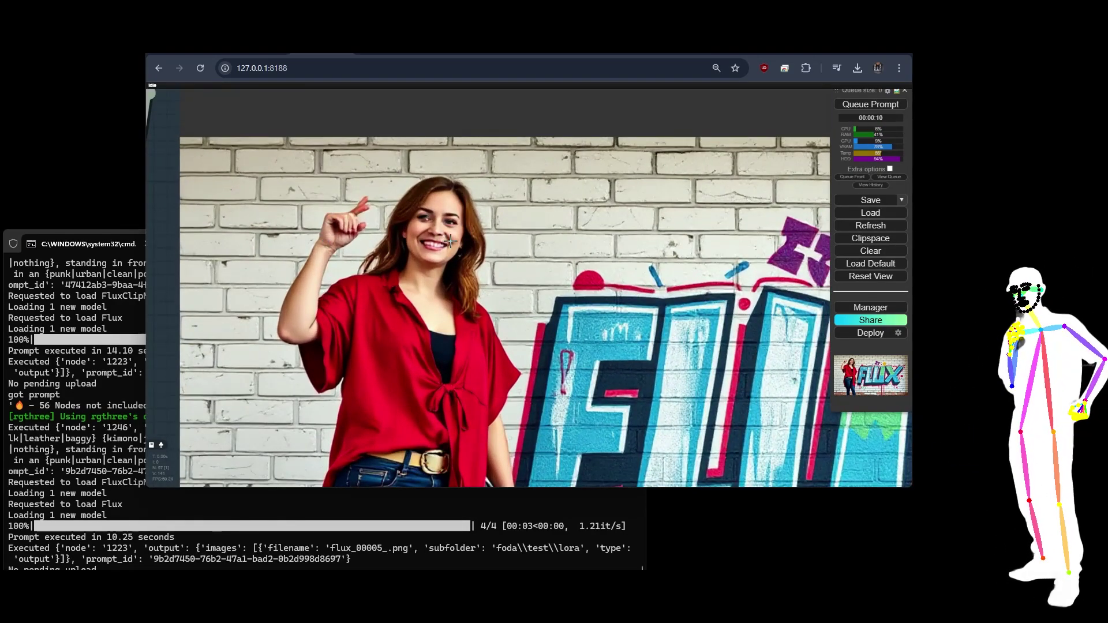
{"action": "scroll", "coordinate": [325, 189], "scroll_direction": "down", "scroll_amount": 8}
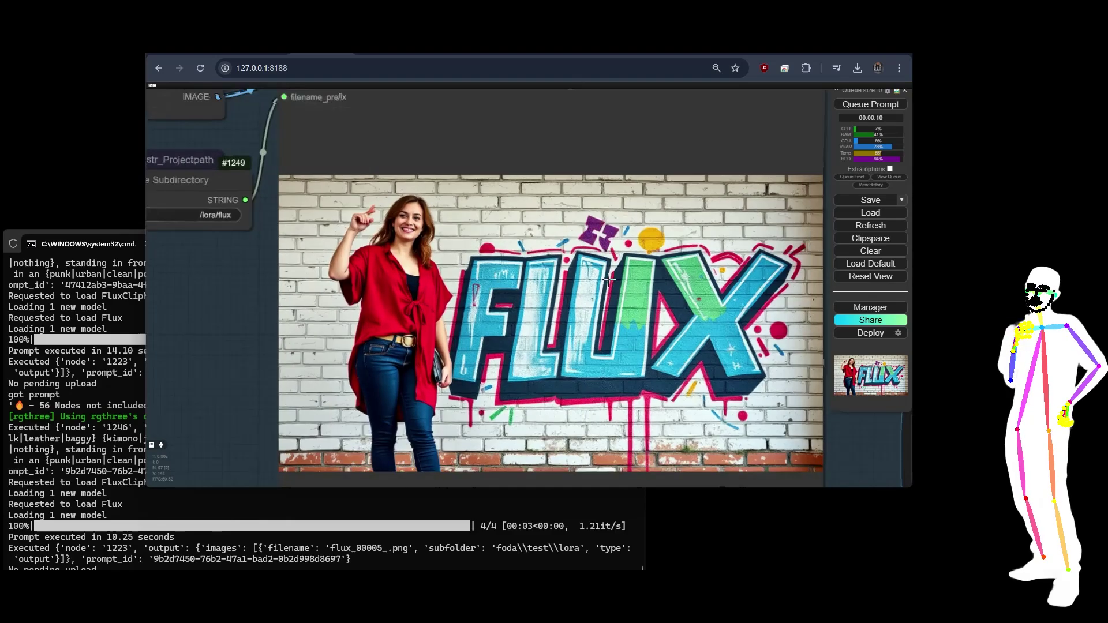
Step: Replace the opening word "photo" with "anime" in the Positive Pre-Prompt text
{"action": "left_click_drag", "start_coordinate": [272, 135], "coordinate": [448, 198]}
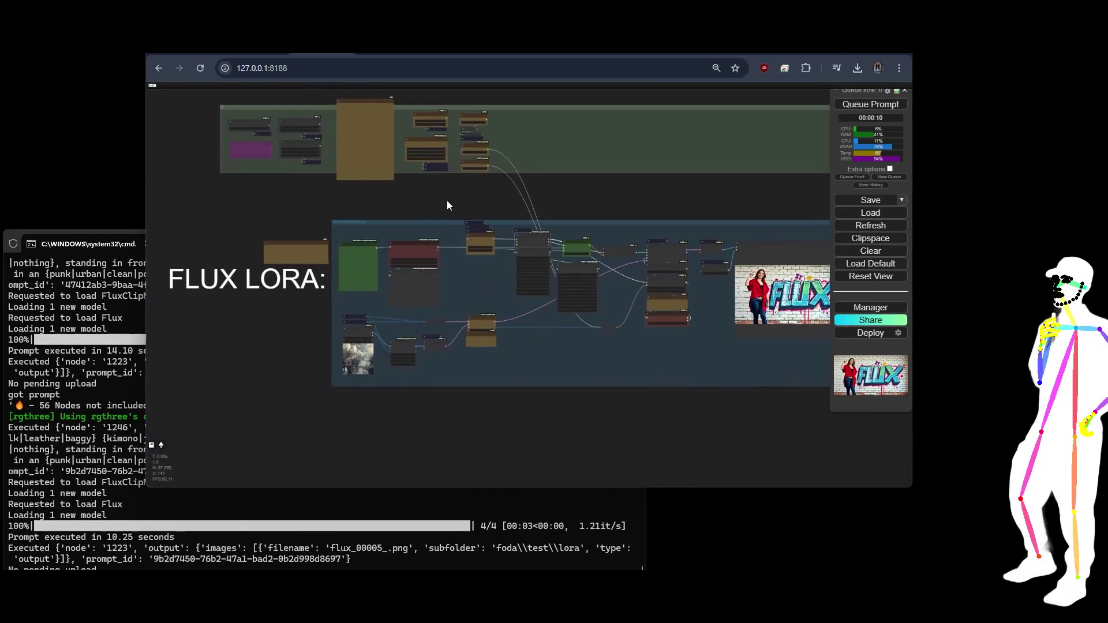
{"action": "scroll", "coordinate": [336, 250], "scroll_direction": "up", "scroll_amount": 1}
{"action": "scroll", "coordinate": [336, 250], "scroll_direction": "up", "scroll_amount": 8}
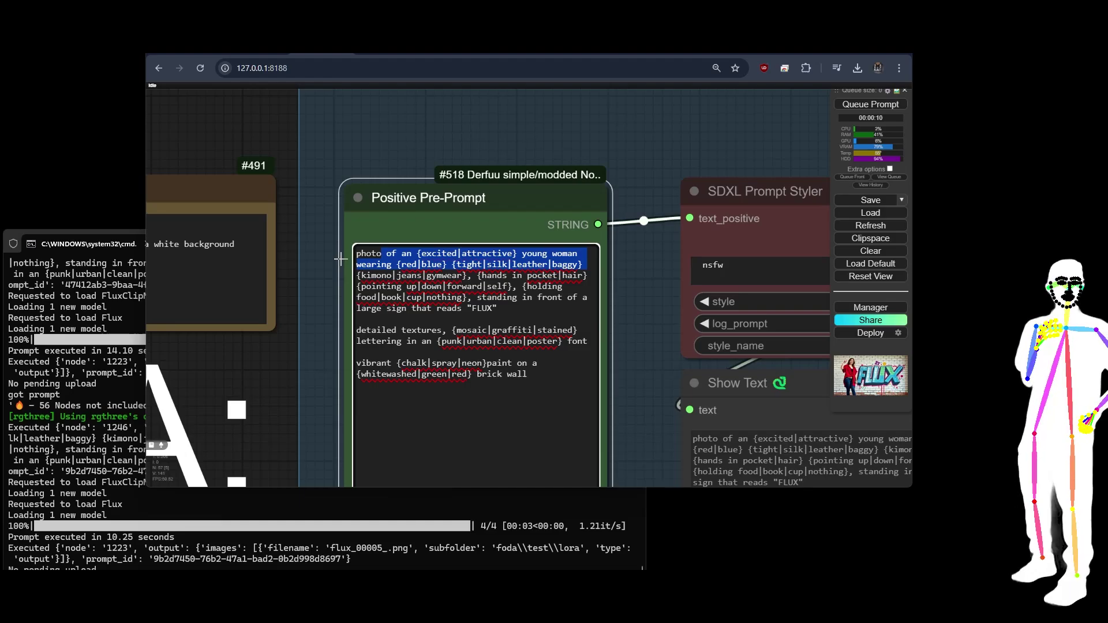
{"action": "key", "text": "Left"}
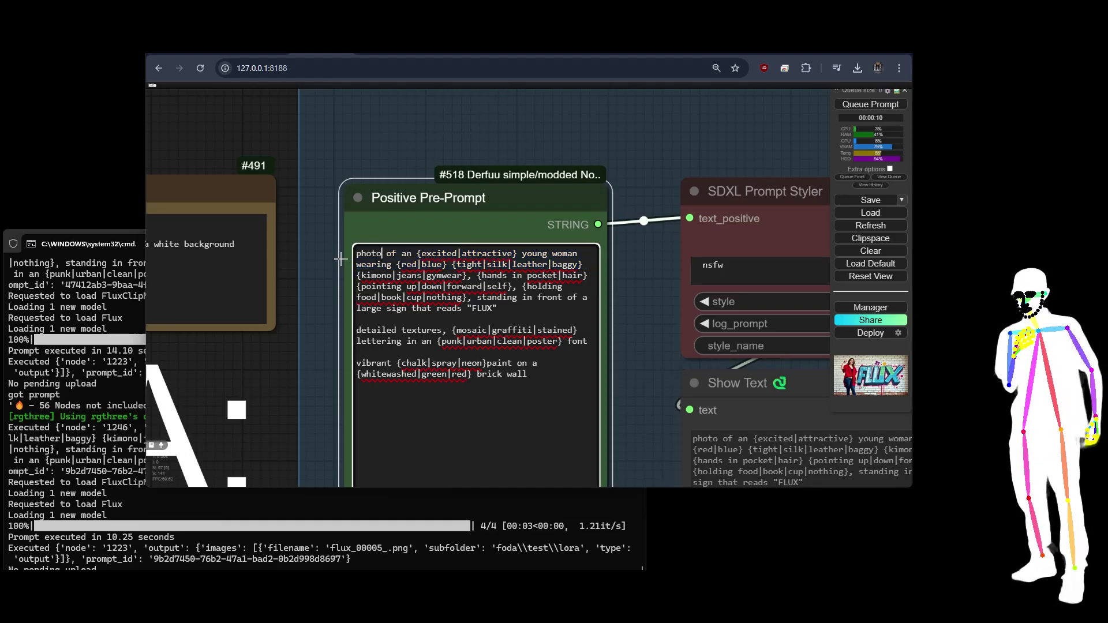
{"action": "key", "text": "ctrl+shift+Left"}
{"action": "type", "text": "anime"}
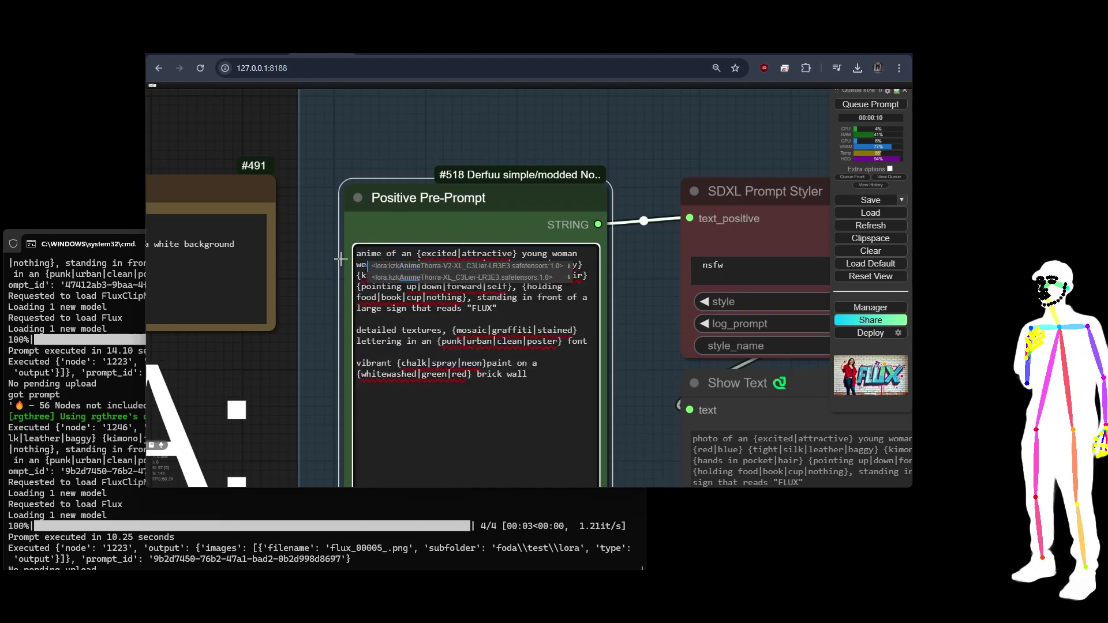
Step: Generate an image from the anime prompt without LoRAs and inspect the character's face and hand
{"action": "left_click", "coordinate": [869, 106]}
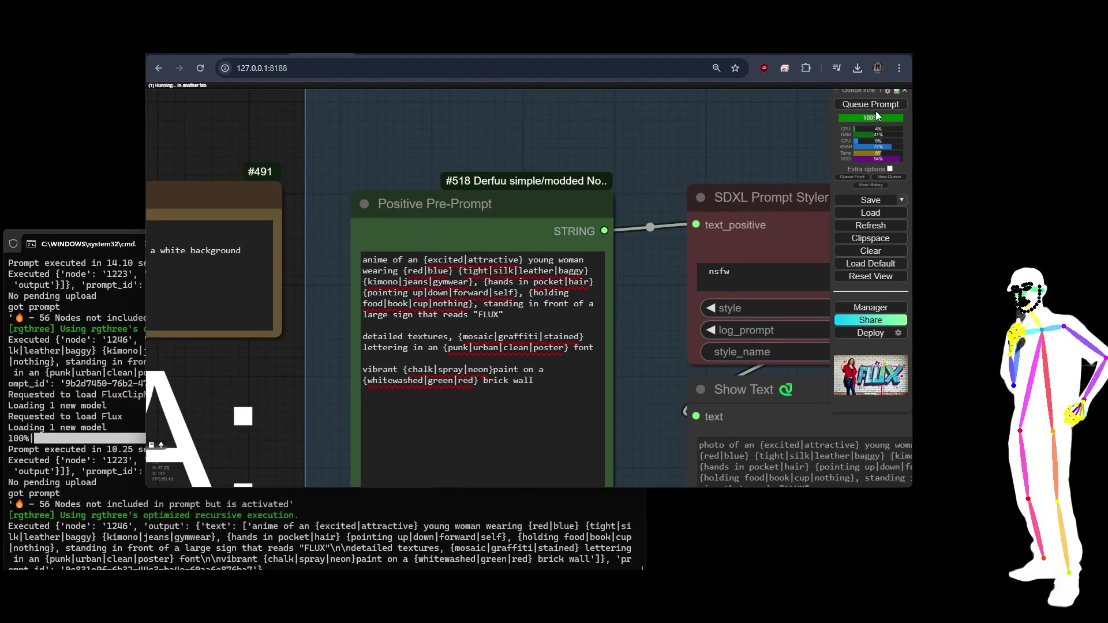
{"action": "scroll", "coordinate": [266, 162], "scroll_direction": "down", "scroll_amount": 8}
{"action": "scroll", "coordinate": [267, 157], "scroll_direction": "down", "scroll_amount": 3}
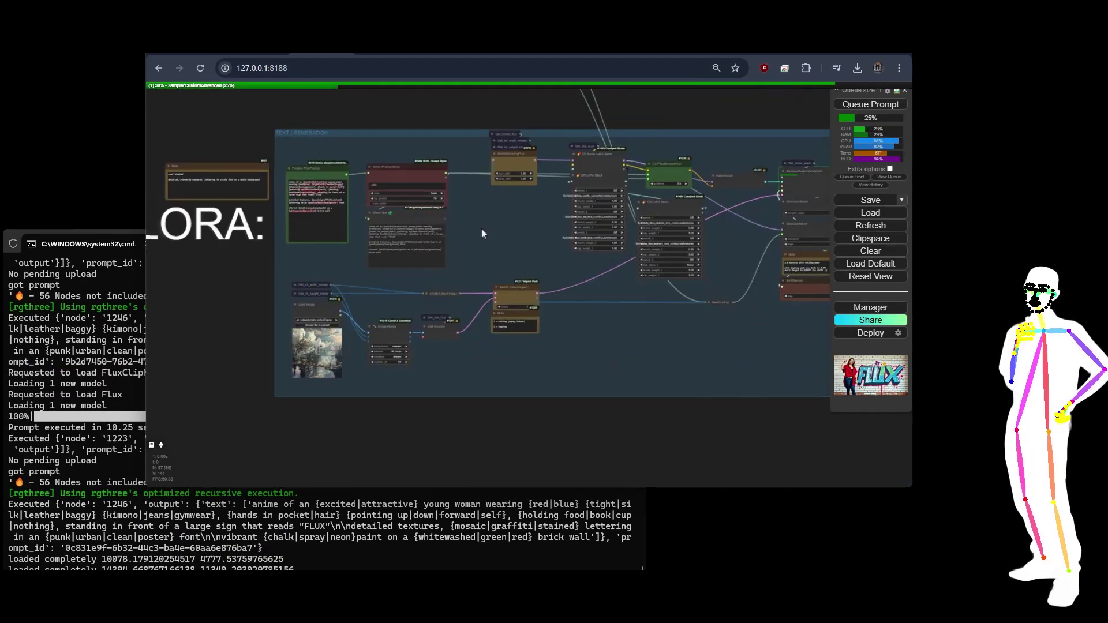
{"action": "left_click_drag", "start_coordinate": [481, 228], "coordinate": [168, 244]}
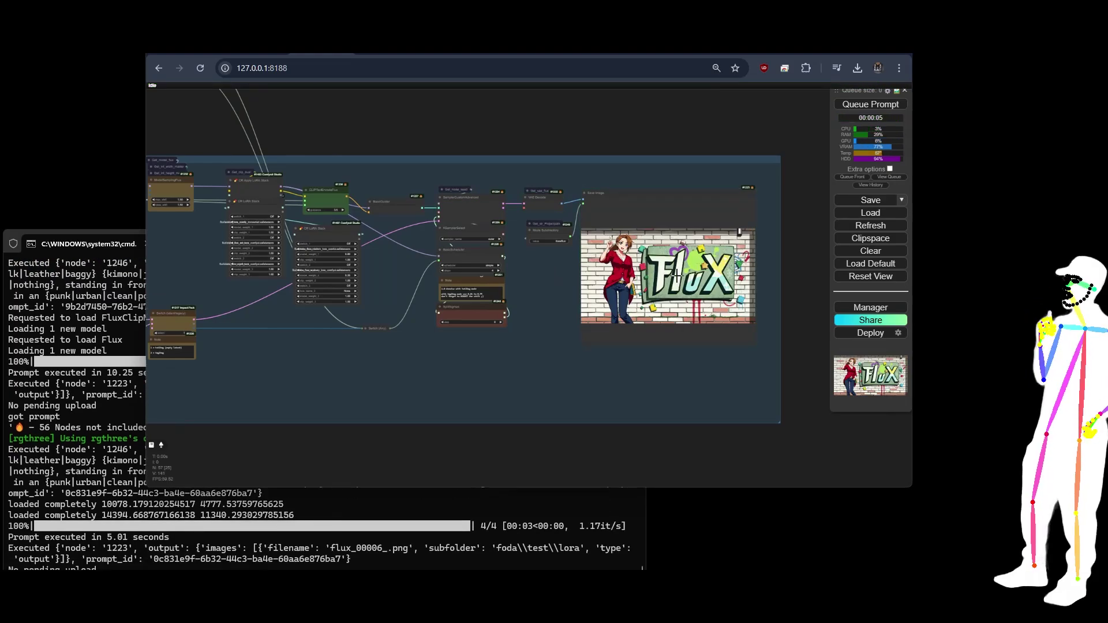
{"action": "scroll", "coordinate": [738, 277], "scroll_direction": "up", "scroll_amount": 8}
{"action": "scroll", "coordinate": [739, 278], "scroll_direction": "up", "scroll_amount": 2}
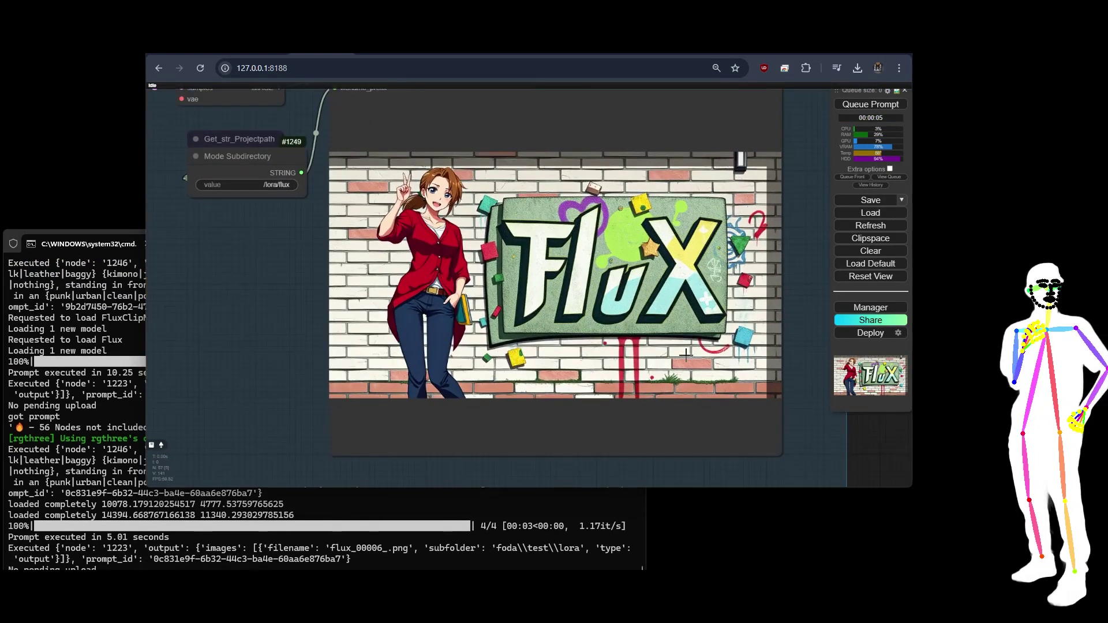
{"action": "scroll", "coordinate": [426, 199], "scroll_direction": "up", "scroll_amount": 5}
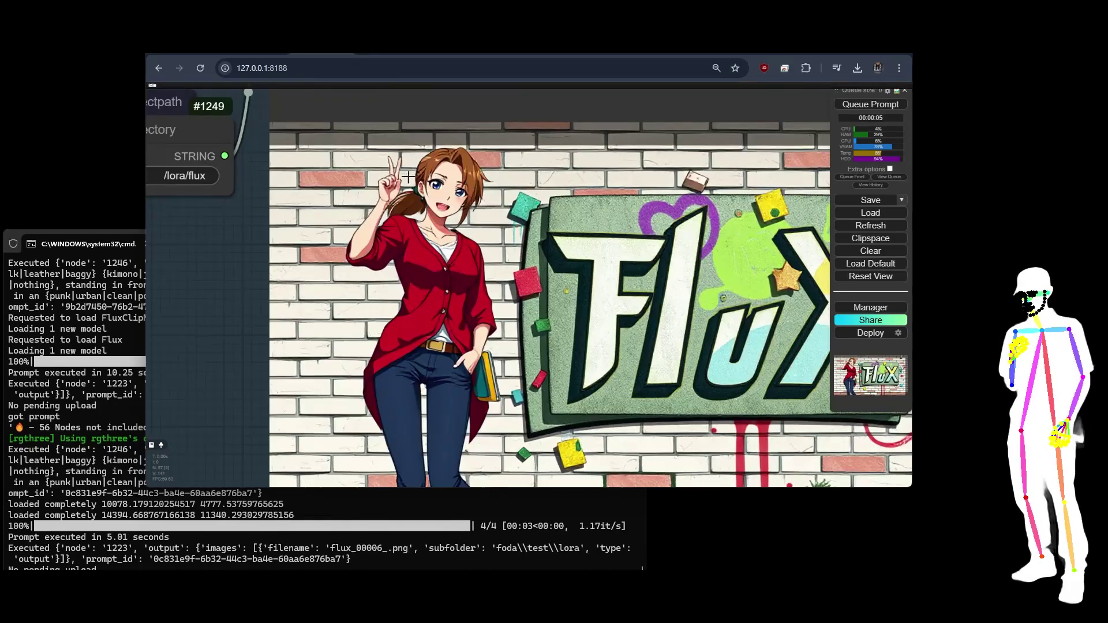
{"action": "scroll", "coordinate": [408, 176], "scroll_direction": "up", "scroll_amount": 9}
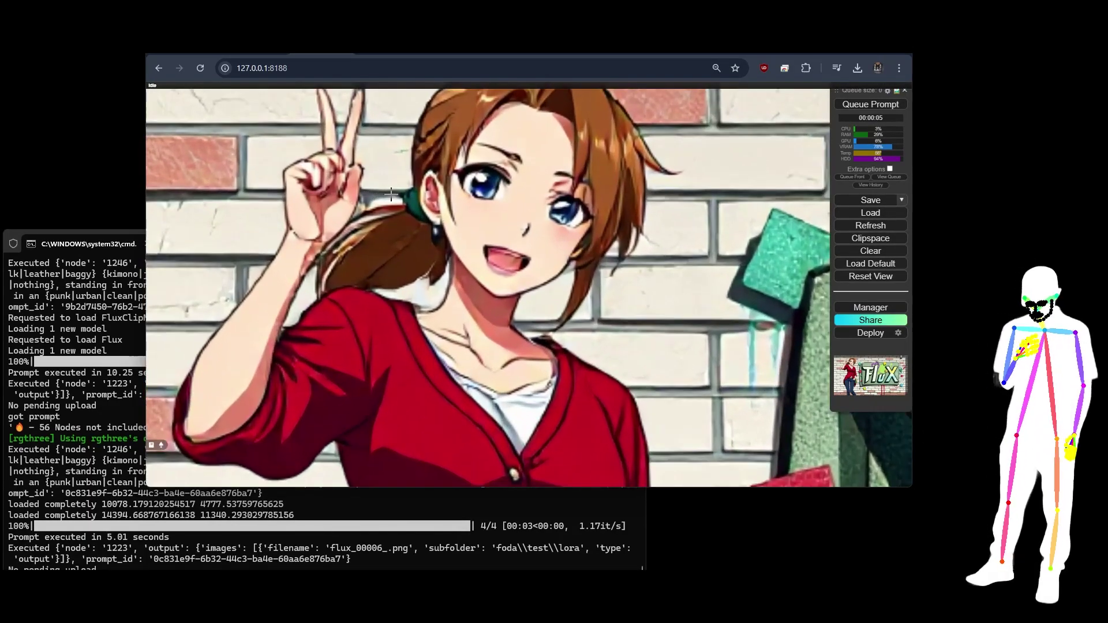
Step: Turn on switch_1 for the anime LoRA in the first CR LoRA Stack
{"action": "scroll", "coordinate": [391, 194], "scroll_direction": "down", "scroll_amount": 2}
{"action": "scroll", "coordinate": [403, 212], "scroll_direction": "down", "scroll_amount": 8}
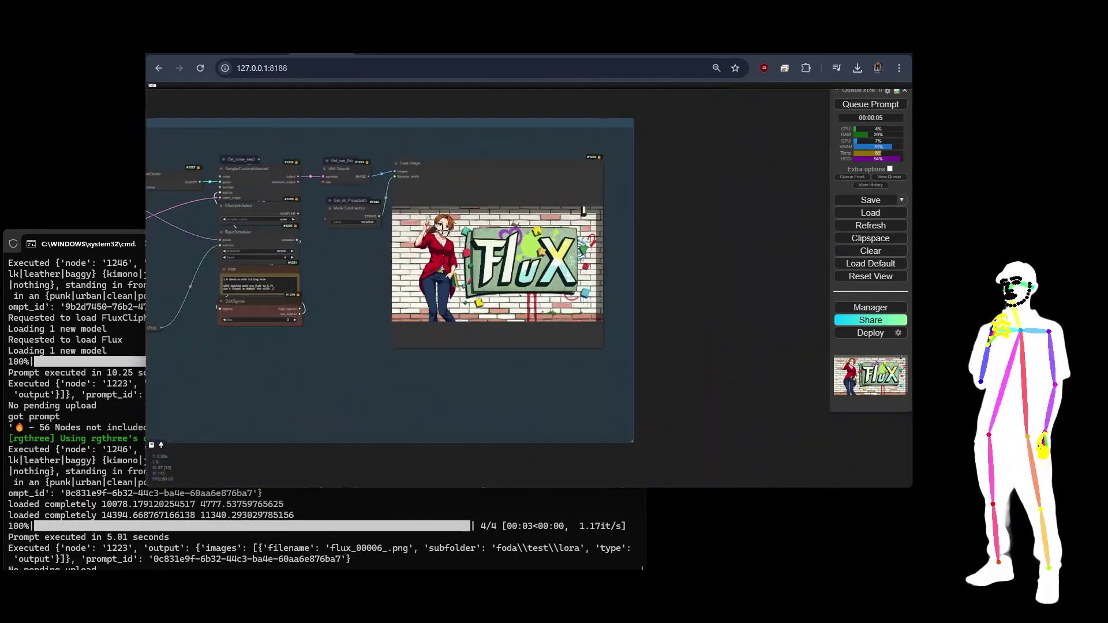
{"action": "left_click_drag", "start_coordinate": [176, 199], "coordinate": [499, 199]}
{"action": "scroll", "coordinate": [419, 207], "scroll_direction": "up", "scroll_amount": 12}
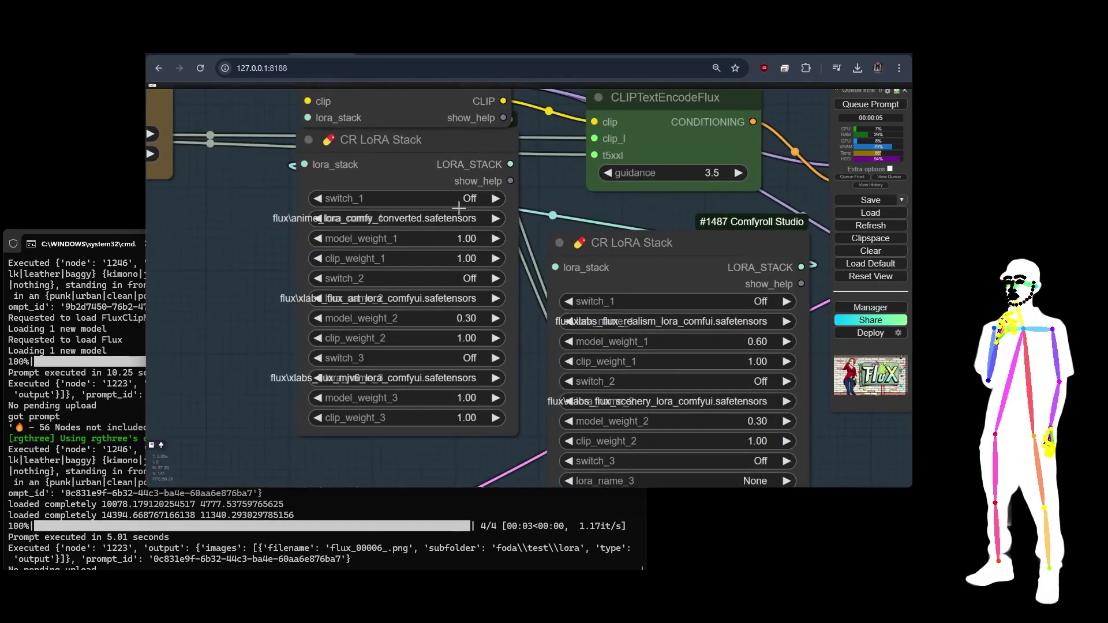
{"action": "left_click", "coordinate": [492, 198]}
Step: Generate the anime image with the anime LoRA active and examine the character's face and hand
{"action": "scroll", "coordinate": [236, 221], "scroll_direction": "down", "scroll_amount": 10}
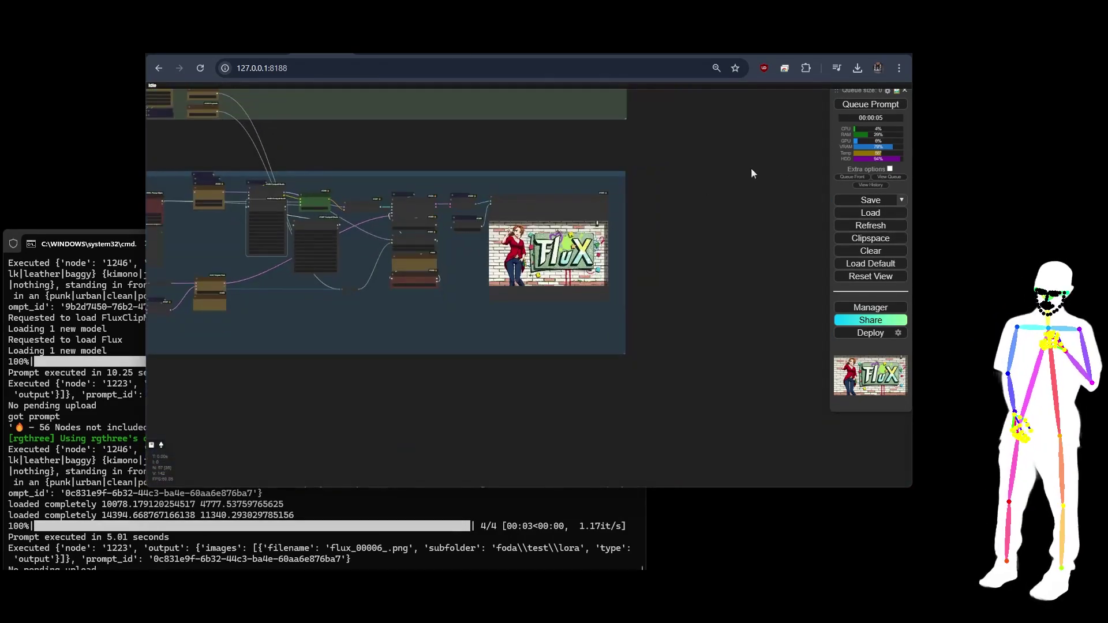
{"action": "left_click", "coordinate": [869, 105]}
{"action": "scroll", "coordinate": [542, 242], "scroll_direction": "up", "scroll_amount": 12}
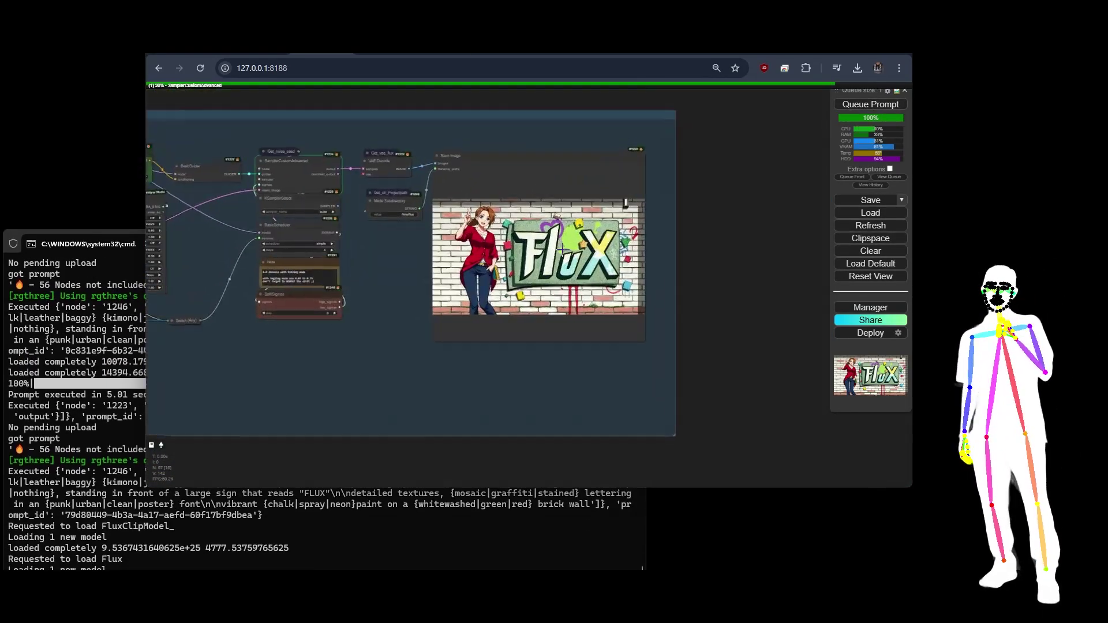
{"action": "scroll", "coordinate": [542, 241], "scroll_direction": "up", "scroll_amount": 5}
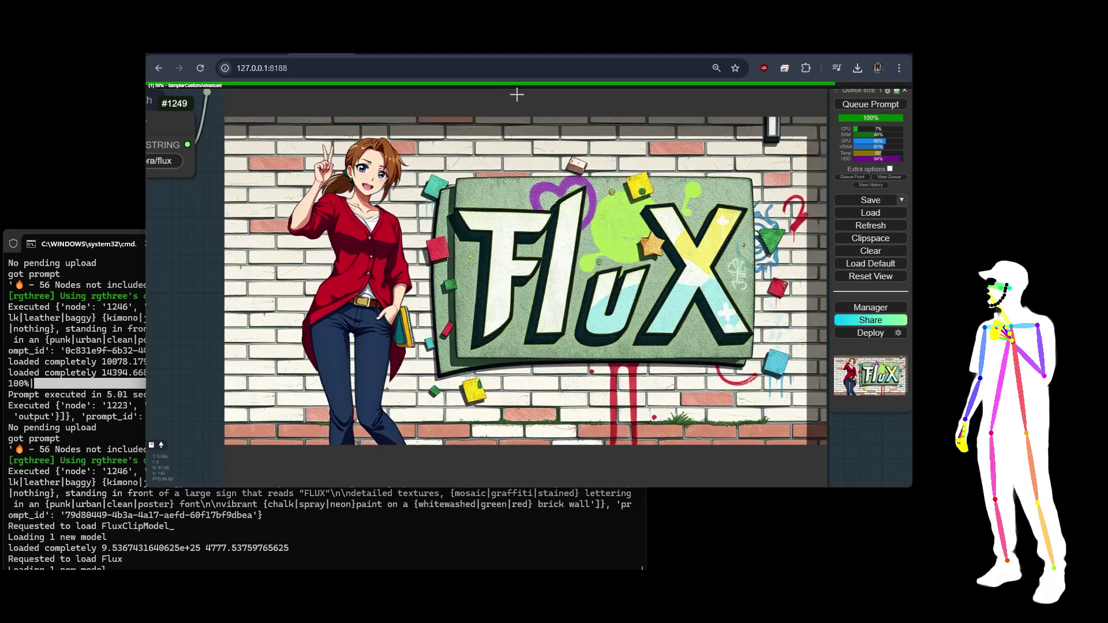
{"action": "scroll", "coordinate": [353, 169], "scroll_direction": "up", "scroll_amount": 9}
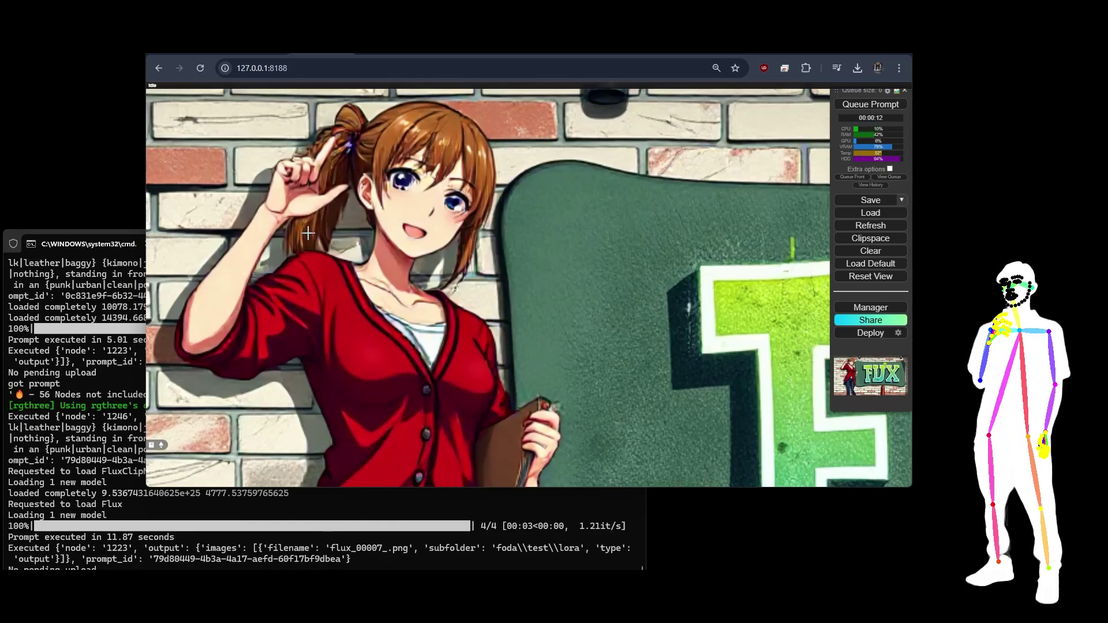
{"action": "scroll", "coordinate": [279, 153], "scroll_direction": "up", "scroll_amount": 3}
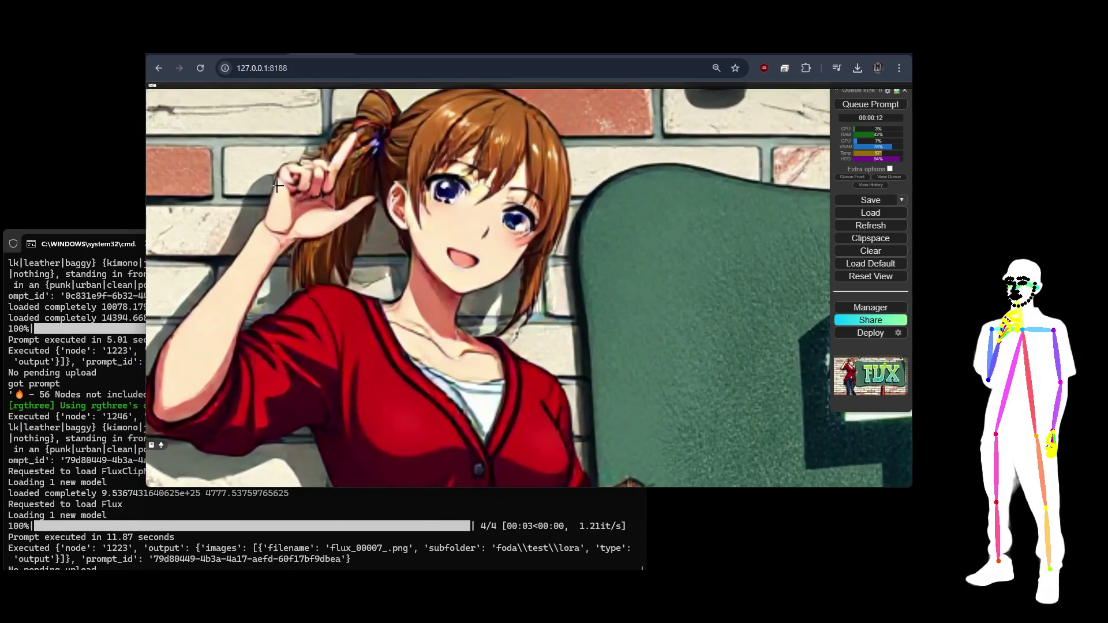
Step: In the first CR LoRA Stack, turn off switch_1 for the anime LoRA and turn on switch_3 for the mjv6 LoRA
{"action": "scroll", "coordinate": [279, 186], "scroll_direction": "down", "scroll_amount": 6}
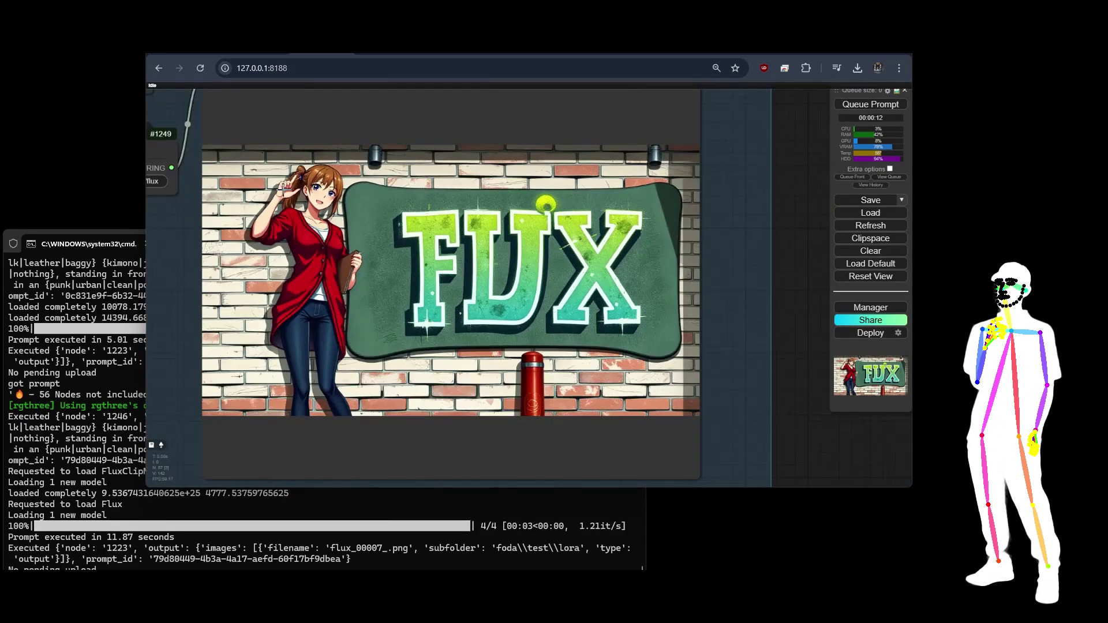
{"action": "scroll", "coordinate": [281, 188], "scroll_direction": "up", "scroll_amount": 1}
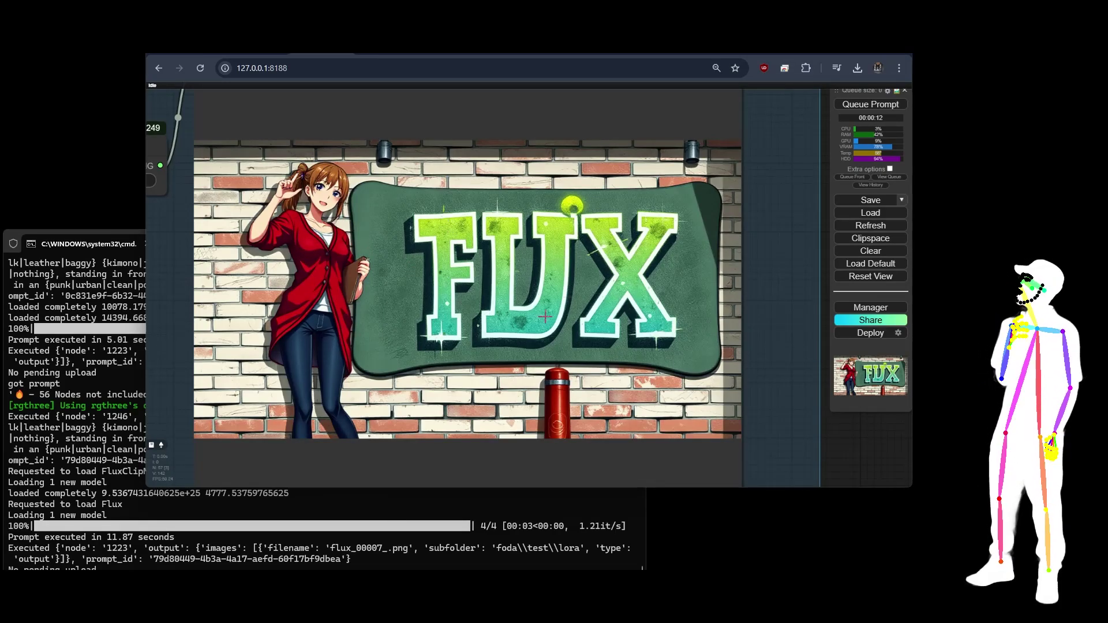
{"action": "scroll", "coordinate": [631, 319], "scroll_direction": "down", "scroll_amount": 5}
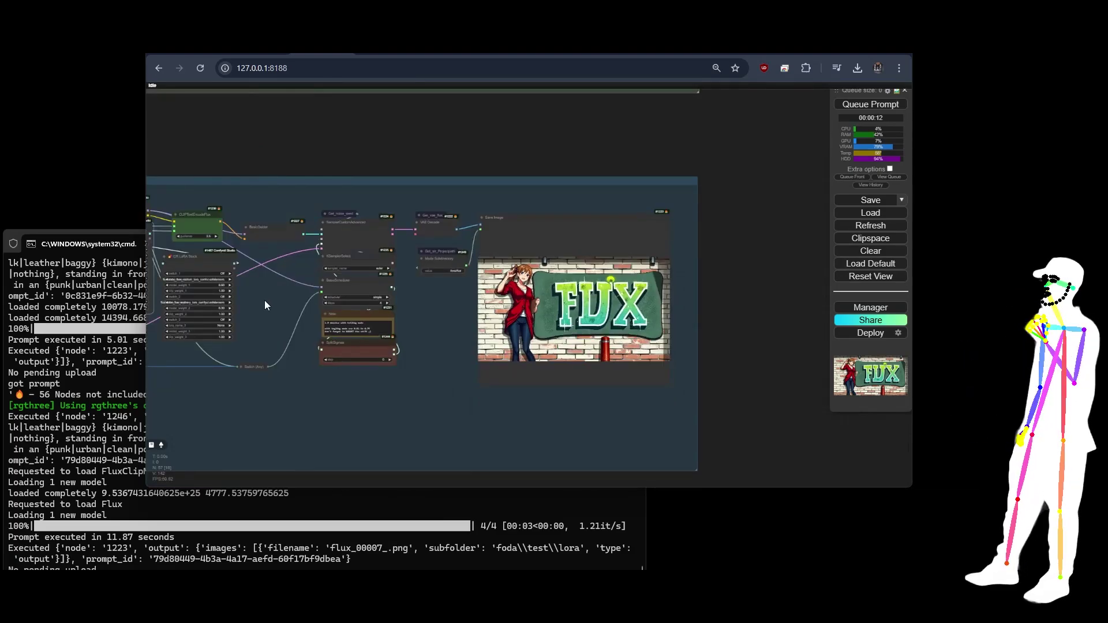
{"action": "left_click_drag", "start_coordinate": [264, 305], "coordinate": [435, 295]}
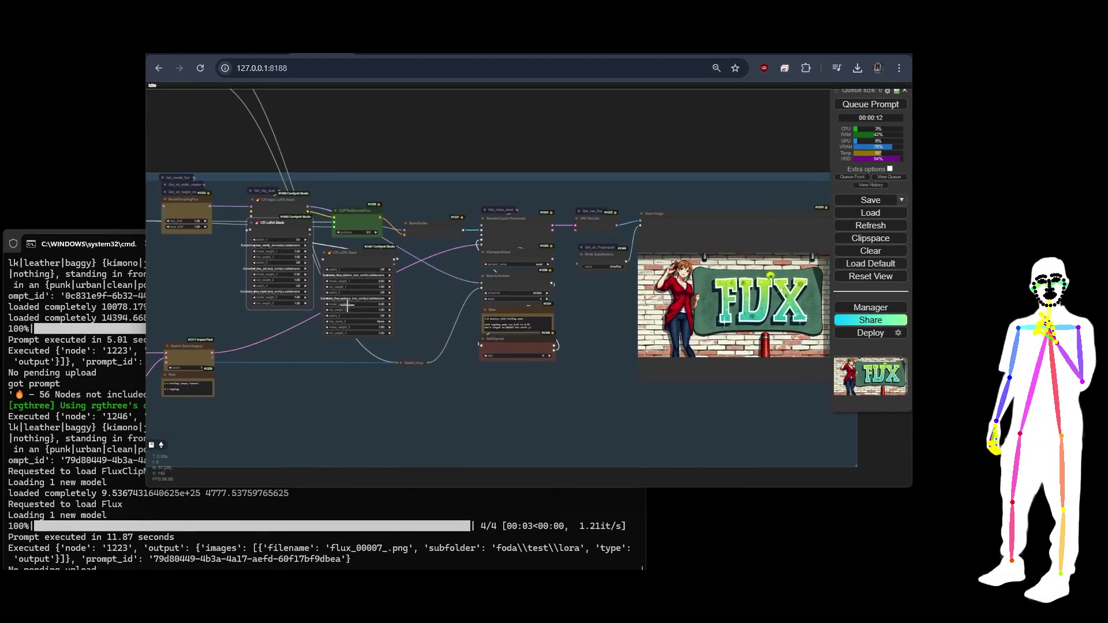
{"action": "scroll", "coordinate": [776, 279], "scroll_direction": "up", "scroll_amount": 7}
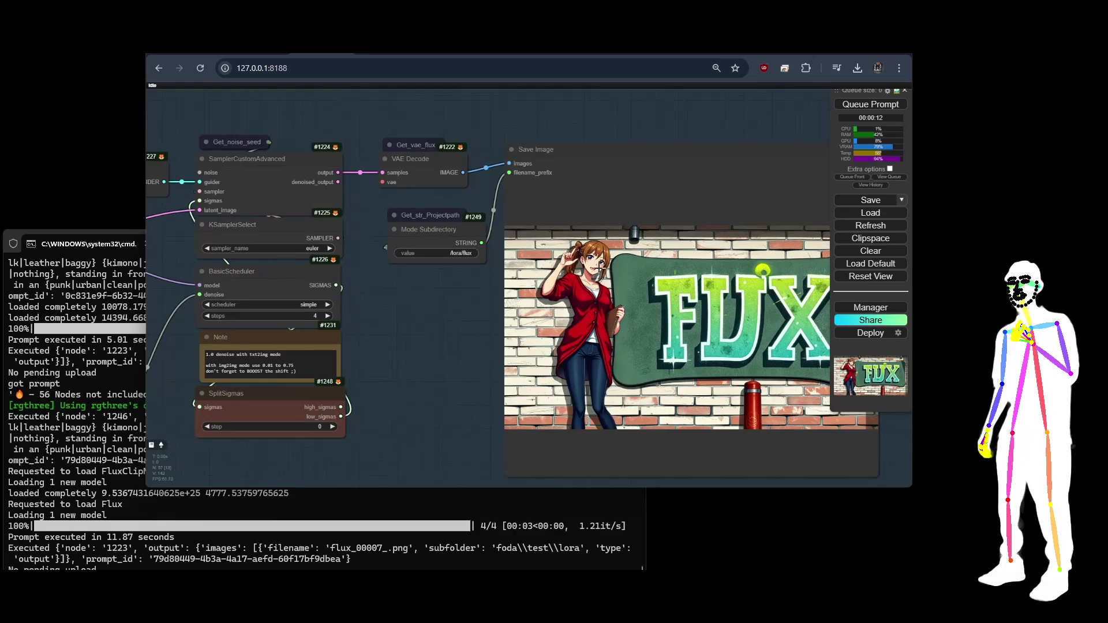
{"action": "left_click_drag", "start_coordinate": [460, 299], "coordinate": [791, 306]}
{"action": "left_click_drag", "start_coordinate": [287, 232], "coordinate": [447, 221]}
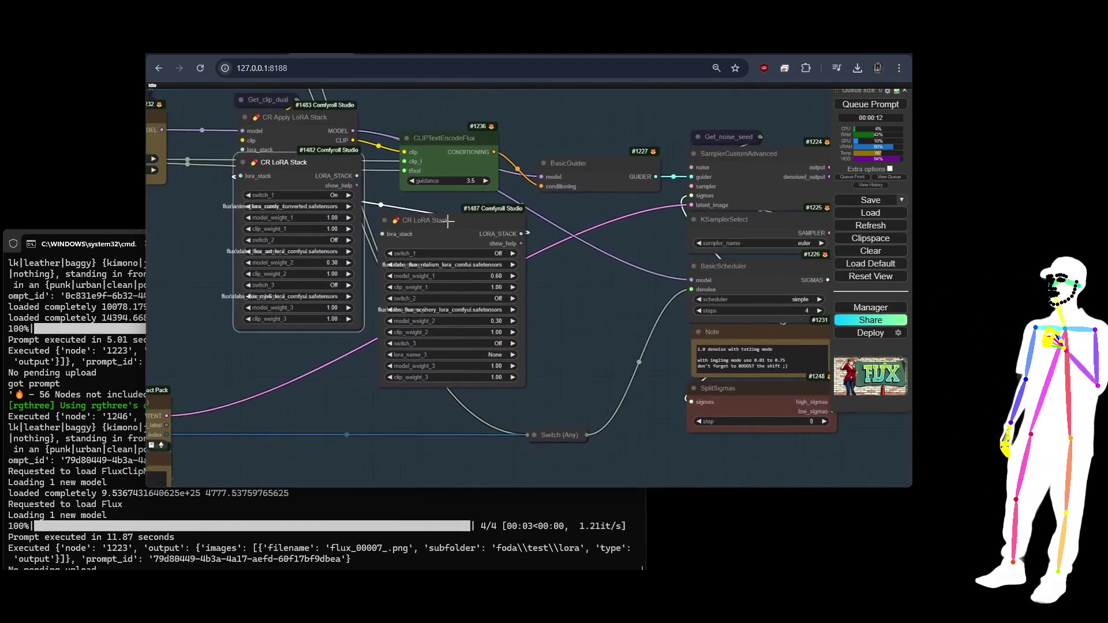
{"action": "left_click", "coordinate": [247, 195]}
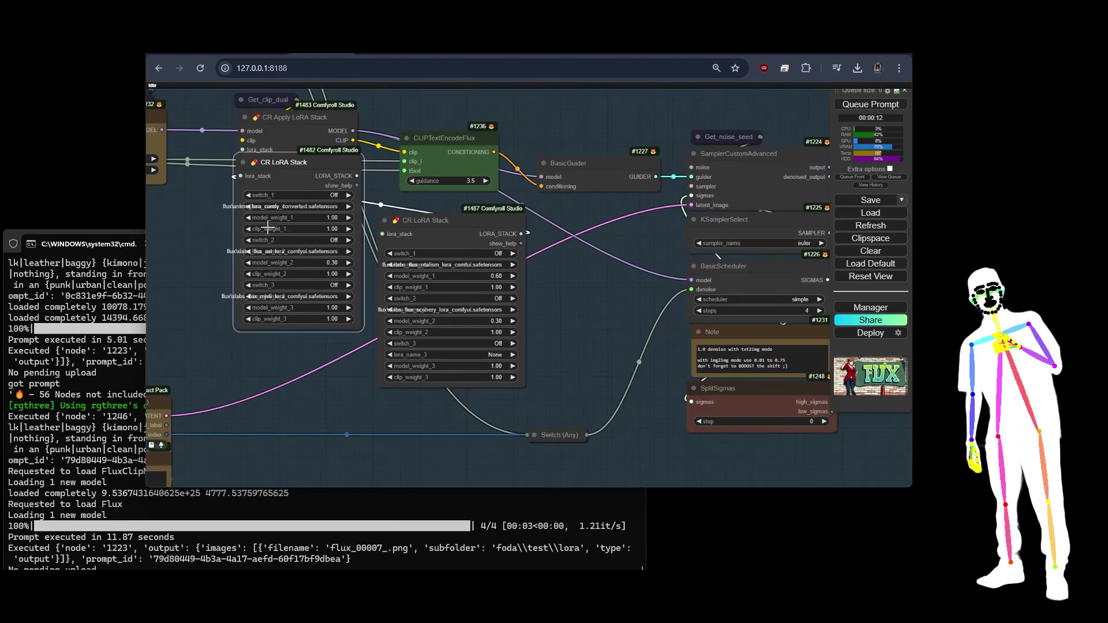
{"action": "left_click", "coordinate": [348, 285]}
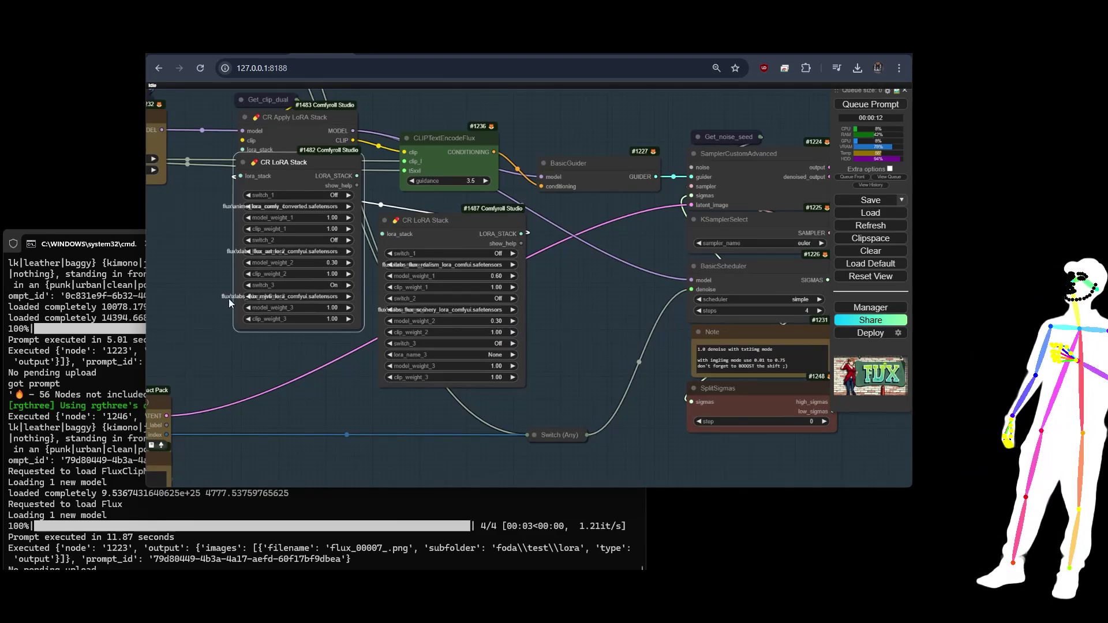
Step: Replace the opening word "anime" with "mjv6" in the Positive Pre-Prompt text
{"action": "scroll", "coordinate": [607, 334], "scroll_direction": "down", "scroll_amount": 5}
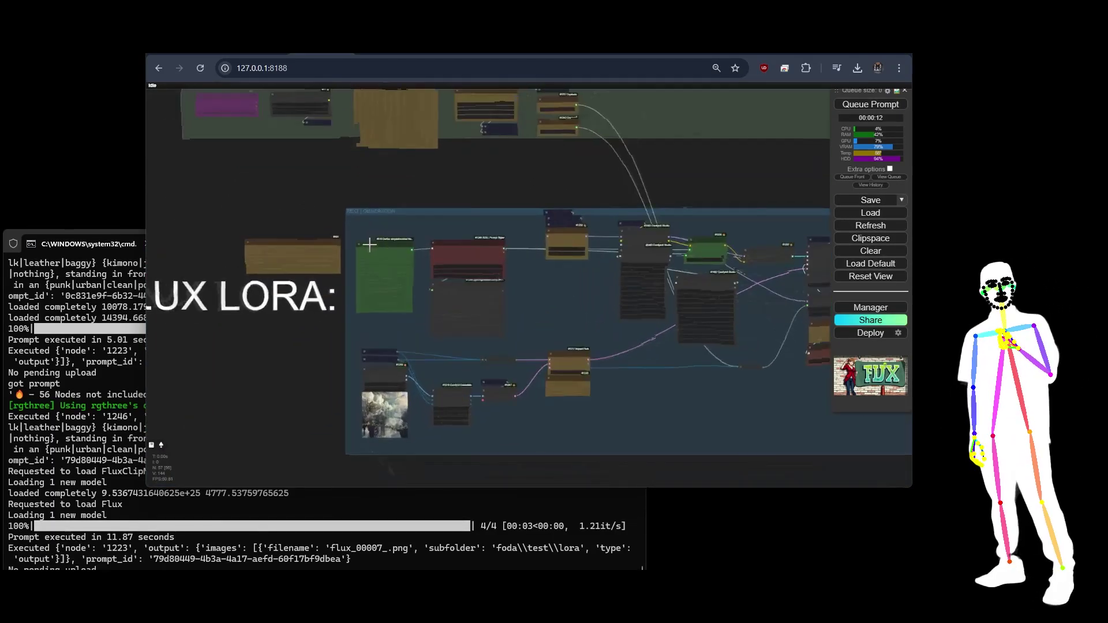
{"action": "scroll", "coordinate": [369, 244], "scroll_direction": "up", "scroll_amount": 10}
{"action": "scroll", "coordinate": [238, 186], "scroll_direction": "down", "scroll_amount": 10}
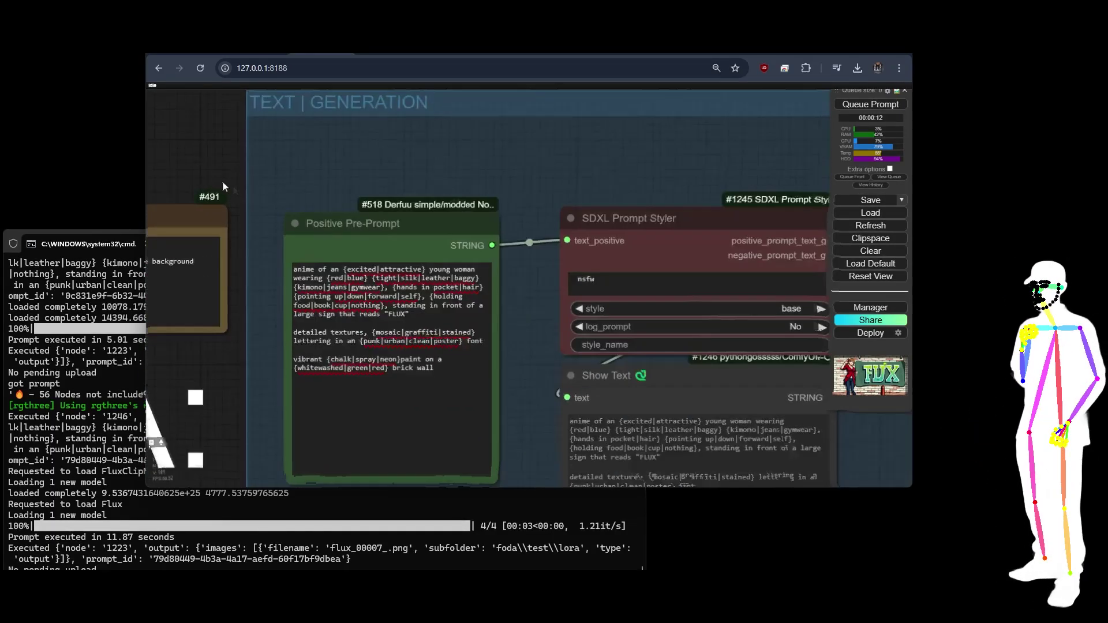
{"action": "scroll", "coordinate": [466, 206], "scroll_direction": "up", "scroll_amount": 10}
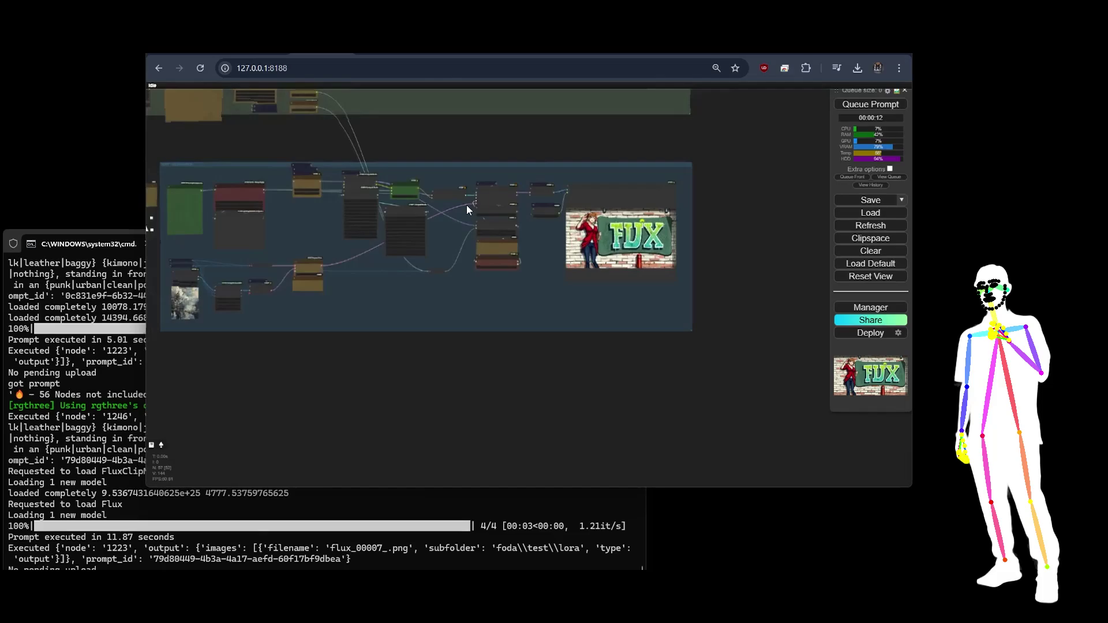
{"action": "left_click_drag", "start_coordinate": [403, 264], "coordinate": [932, 258]}
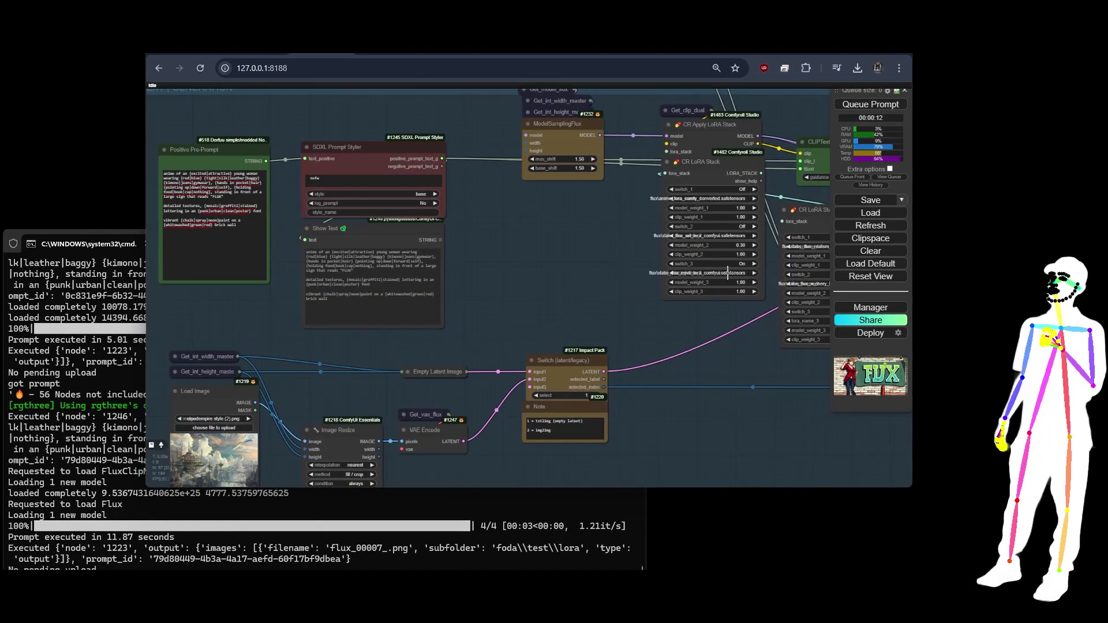
{"action": "left_click_drag", "start_coordinate": [179, 173], "coordinate": [574, 181]}
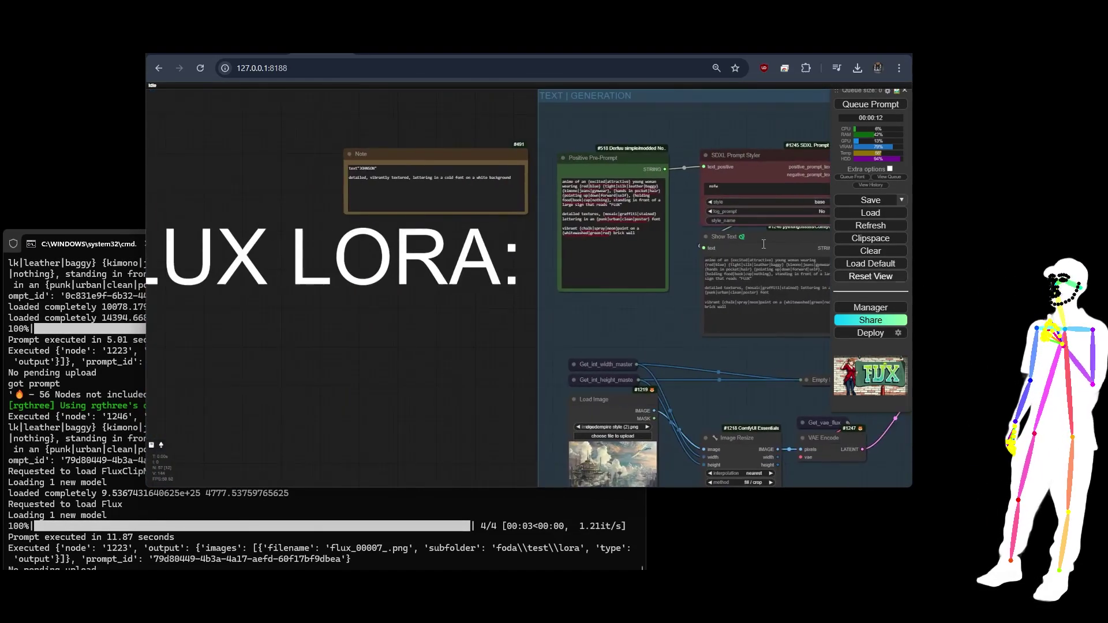
{"action": "left_click", "coordinate": [573, 182]}
{"action": "key", "text": "BackSpace"}
{"action": "key", "text": "BackSpace"}
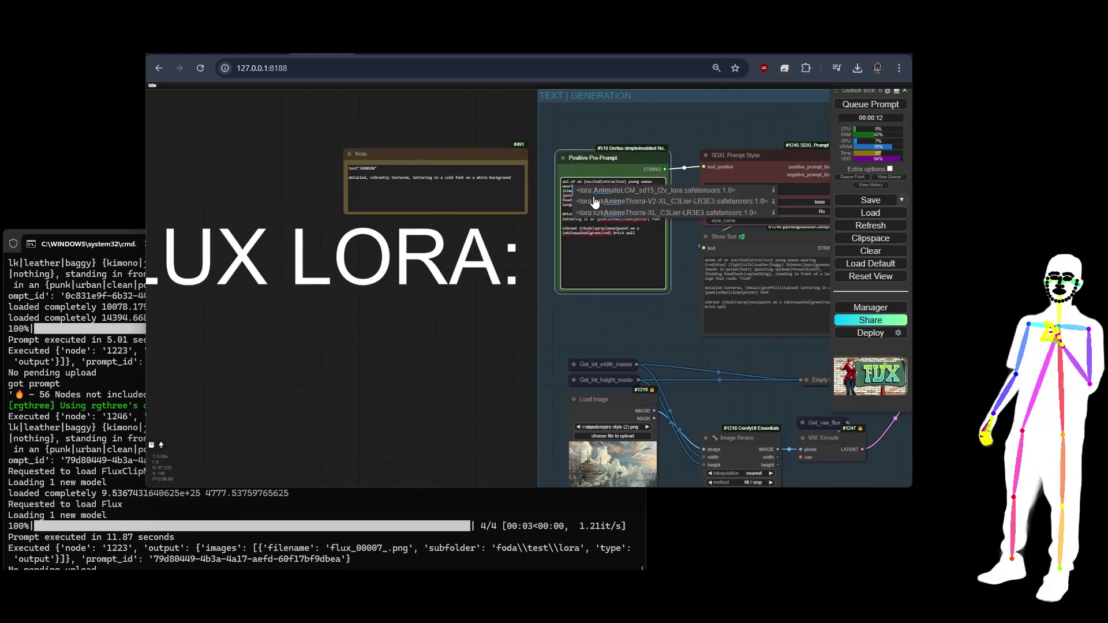
{"action": "key", "text": "BackSpace"}
{"action": "key", "text": "BackSpace"}
{"action": "key", "text": "BackSpace"}
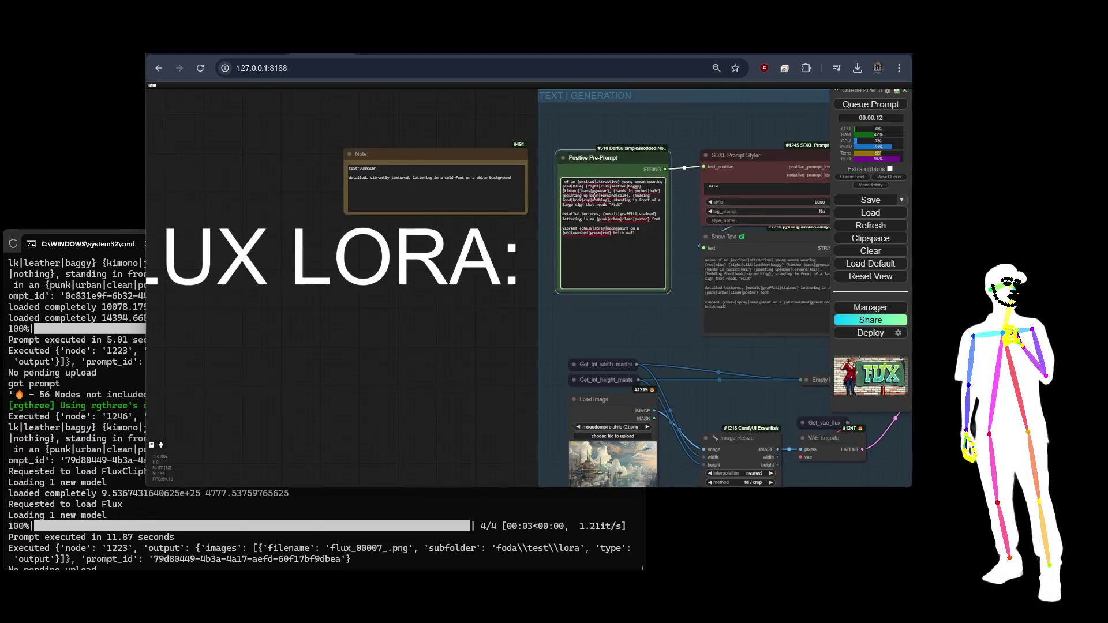
{"action": "type", "text": "a "}
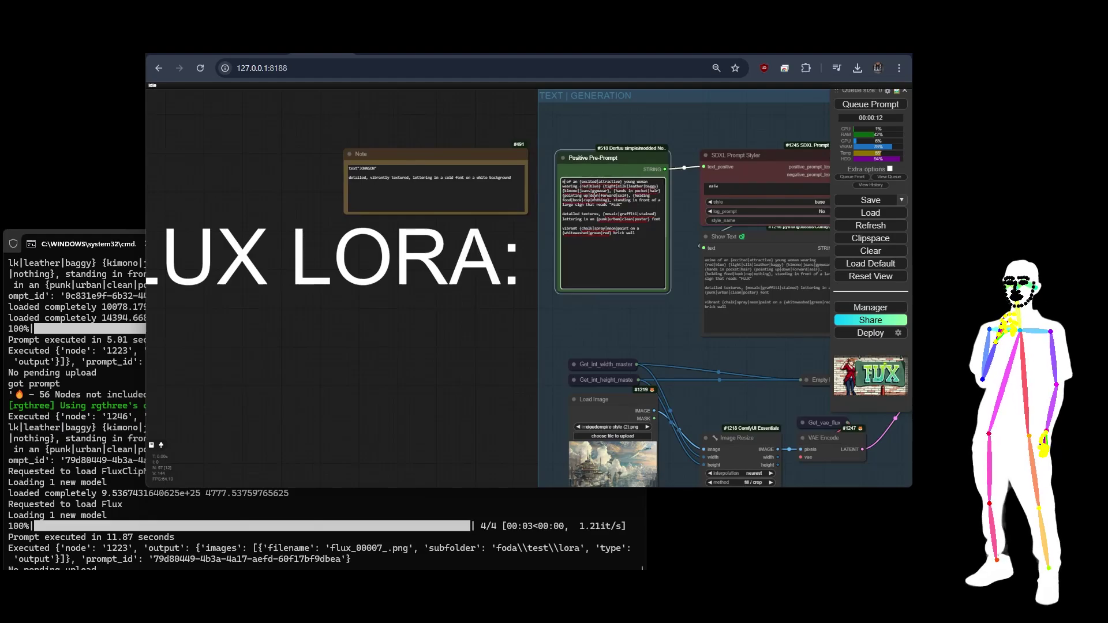
{"action": "type", "text": "jvd"}
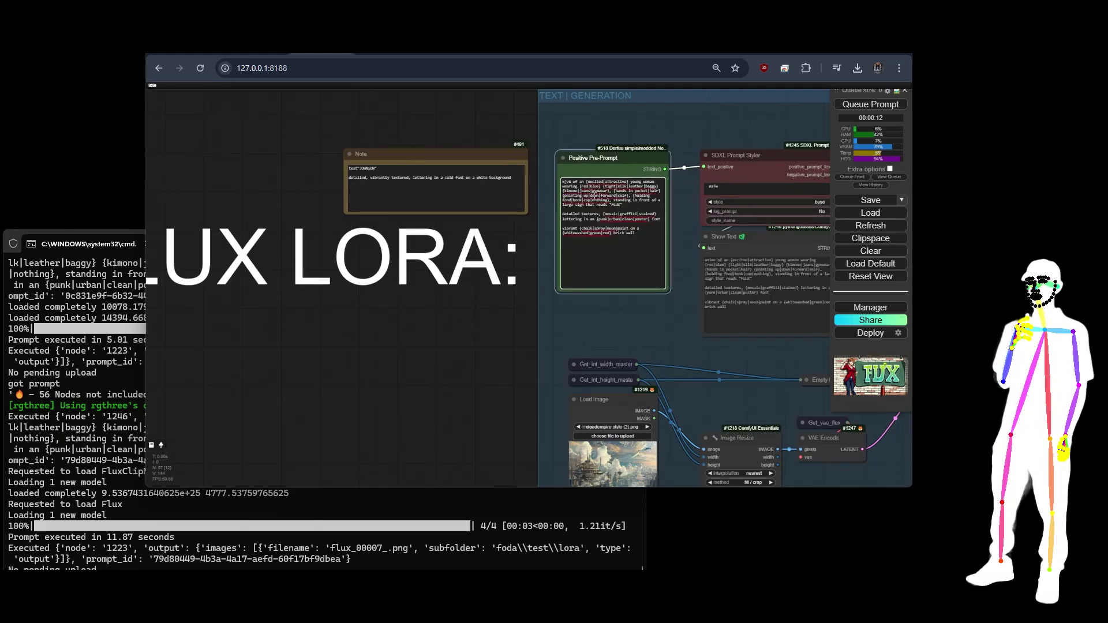
Step: Generate the image with the mjv6 LoRA active and inspect the woman's face, raised hand and the graffiti lettering
{"action": "left_click", "coordinate": [851, 113]}
{"action": "scroll", "coordinate": [264, 142], "scroll_direction": "down", "scroll_amount": 5}
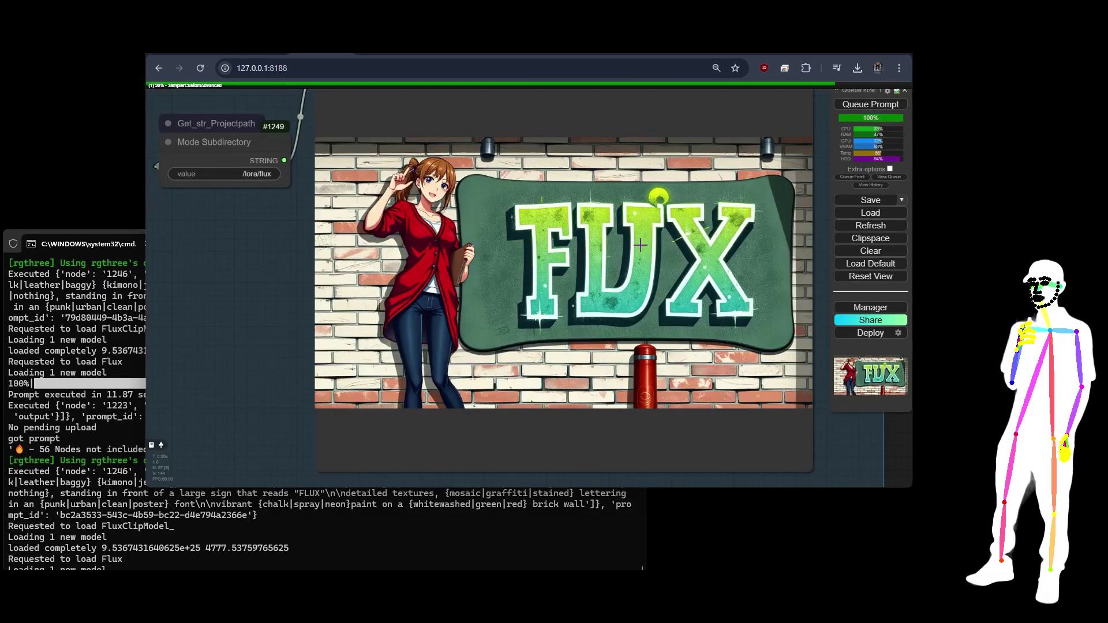
{"action": "scroll", "coordinate": [224, 243], "scroll_direction": "down", "scroll_amount": 2}
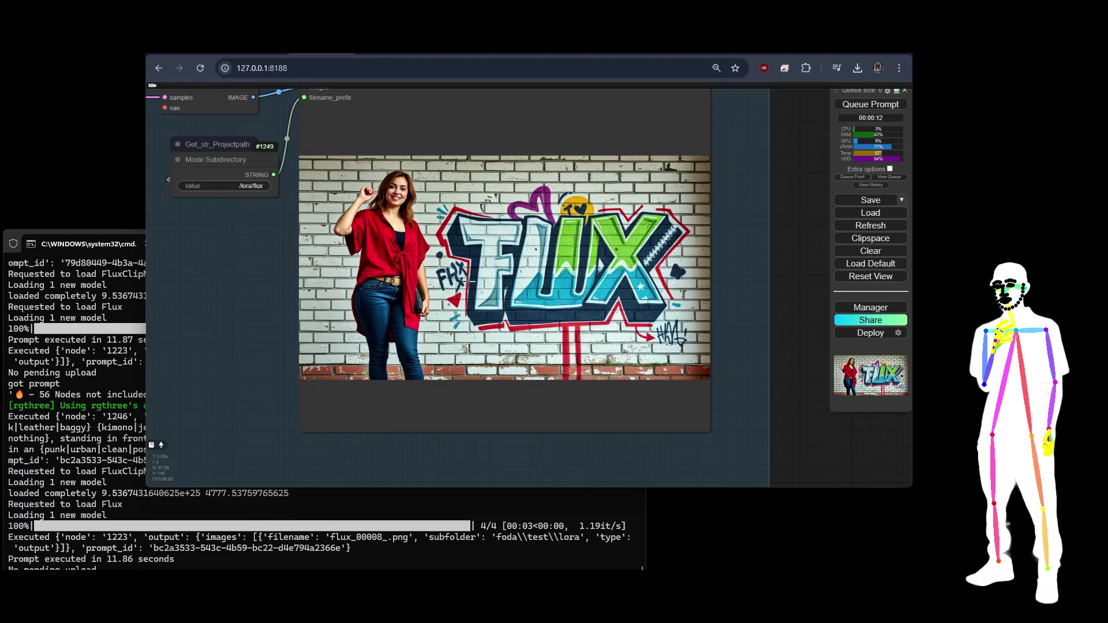
{"action": "scroll", "coordinate": [496, 257], "scroll_direction": "up", "scroll_amount": 7}
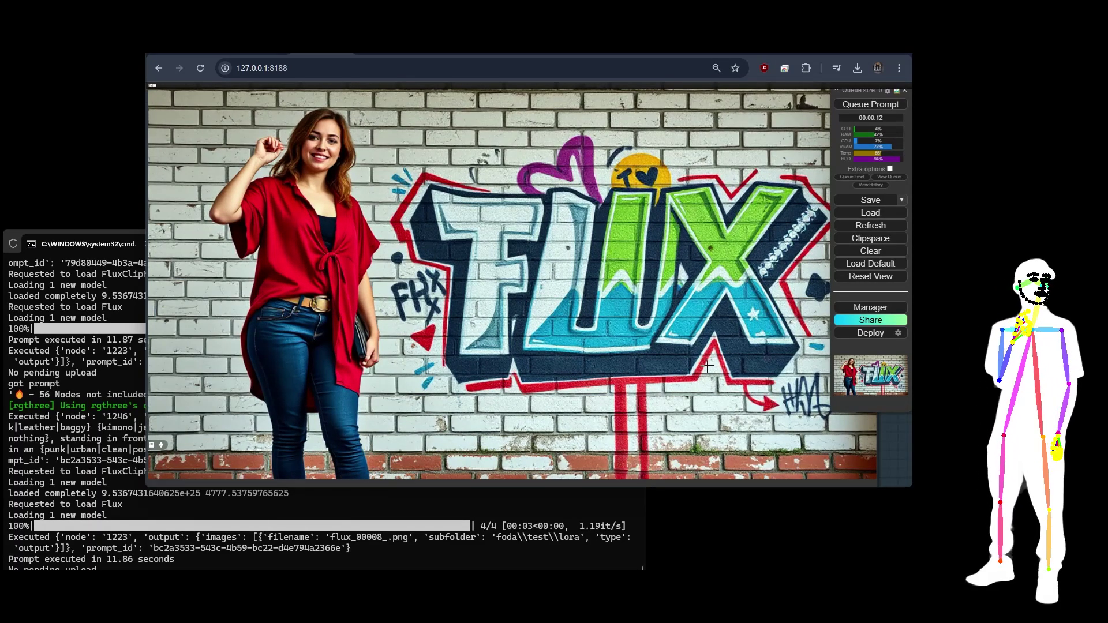
{"action": "scroll", "coordinate": [283, 147], "scroll_direction": "up", "scroll_amount": 2}
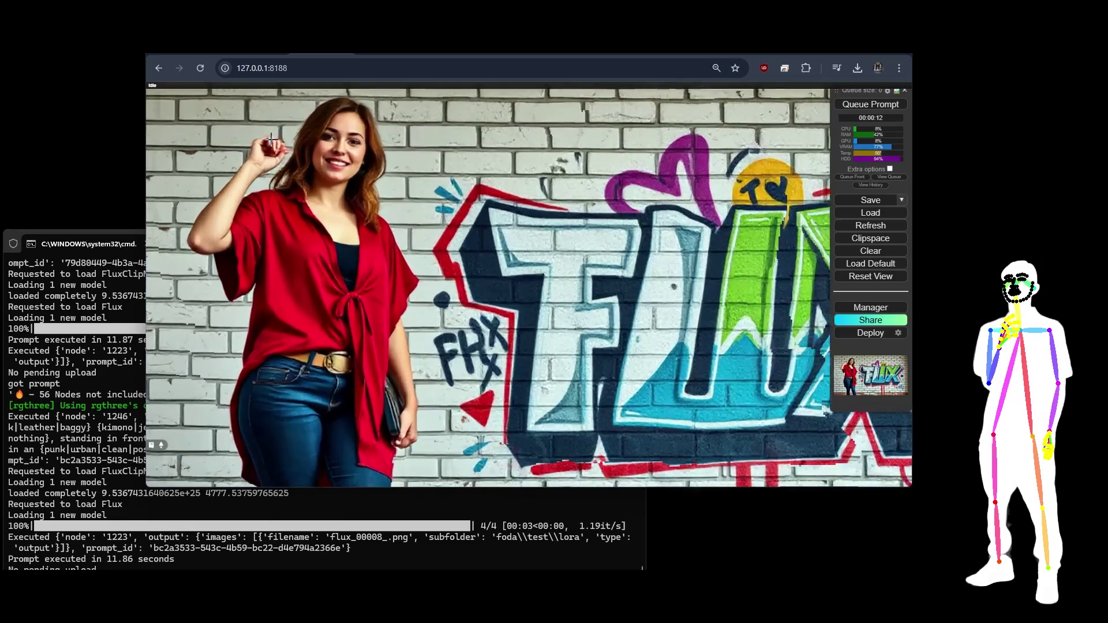
Step: Change the opening word of the Positive Pre-Prompt and generate the image again with the mjv6 LoRA still active
{"action": "scroll", "coordinate": [320, 186], "scroll_direction": "down", "scroll_amount": 4}
{"action": "scroll", "coordinate": [646, 311], "scroll_direction": "down", "scroll_amount": 10}
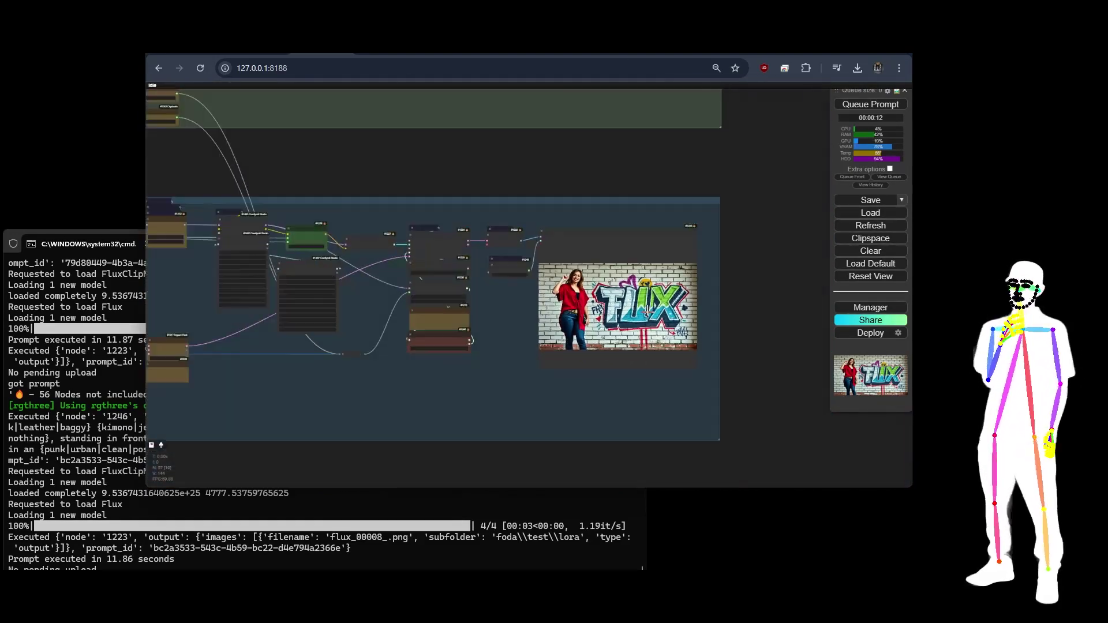
{"action": "scroll", "coordinate": [247, 262], "scroll_direction": "up", "scroll_amount": 6}
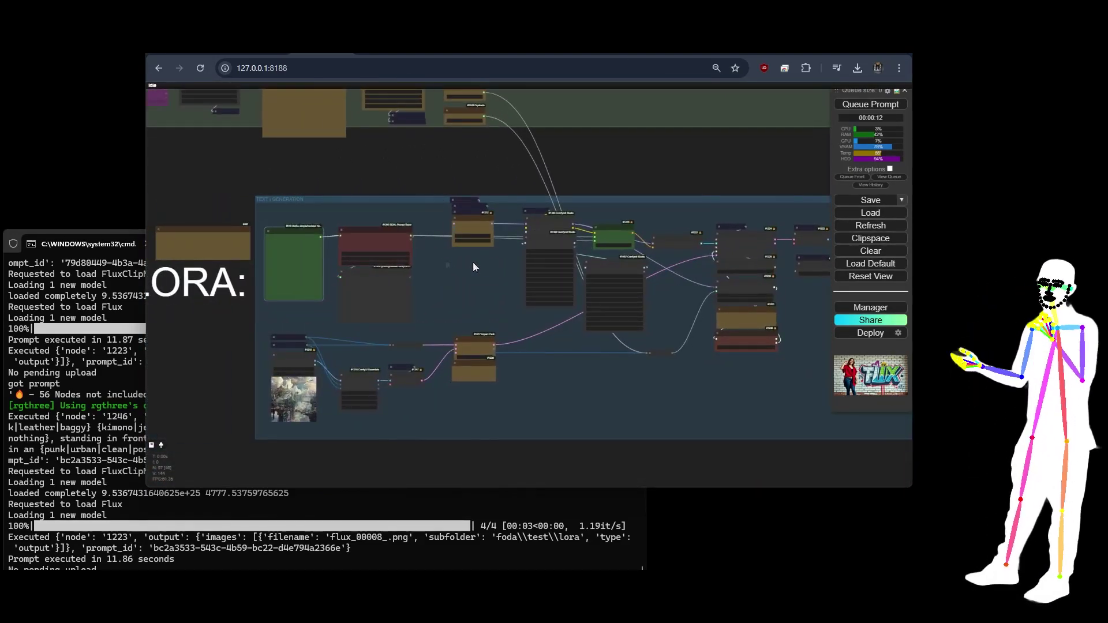
{"action": "scroll", "coordinate": [311, 219], "scroll_direction": "up", "scroll_amount": 3}
{"action": "scroll", "coordinate": [312, 219], "scroll_direction": "up", "scroll_amount": 2}
{"action": "left_click_drag", "start_coordinate": [208, 220], "coordinate": [297, 216]}
{"action": "left_click", "coordinate": [303, 248]}
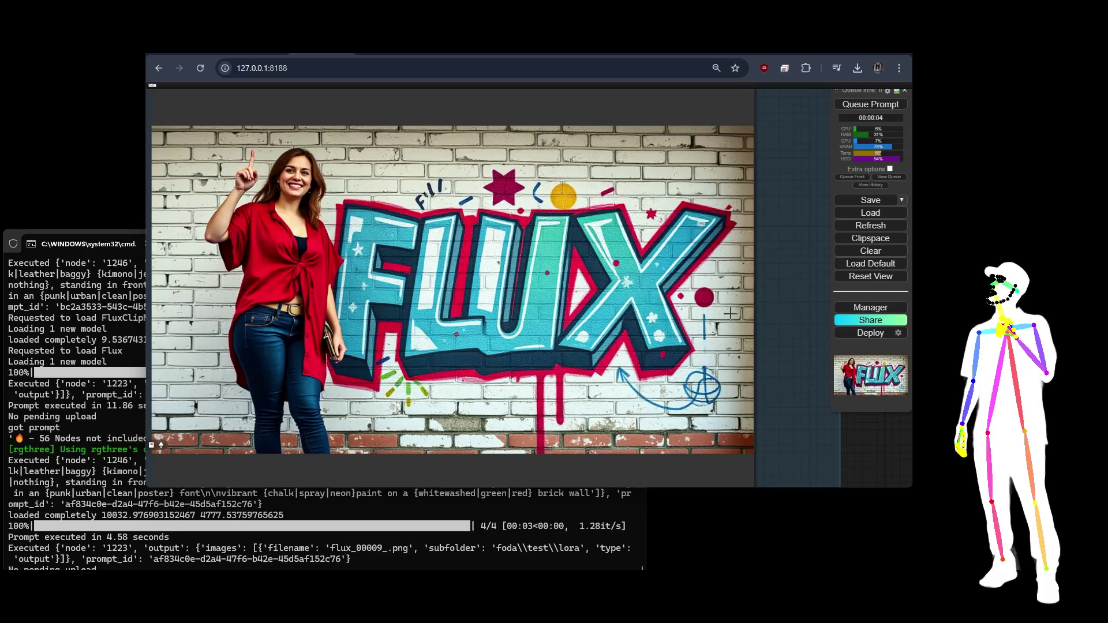
Step: In the first CR LoRA Stack, turn off switch_3 for the mjv6 LoRA and turn on switch_2 for the art LoRA
{"action": "scroll", "coordinate": [673, 314], "scroll_direction": "down", "scroll_amount": 11}
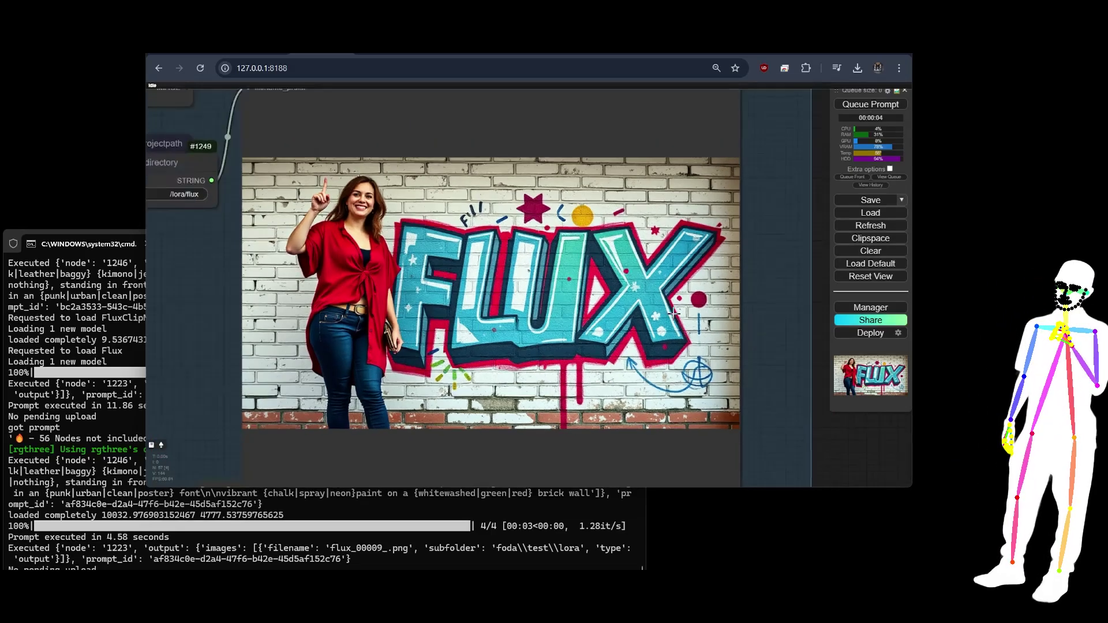
{"action": "scroll", "coordinate": [259, 305], "scroll_direction": "up", "scroll_amount": 10}
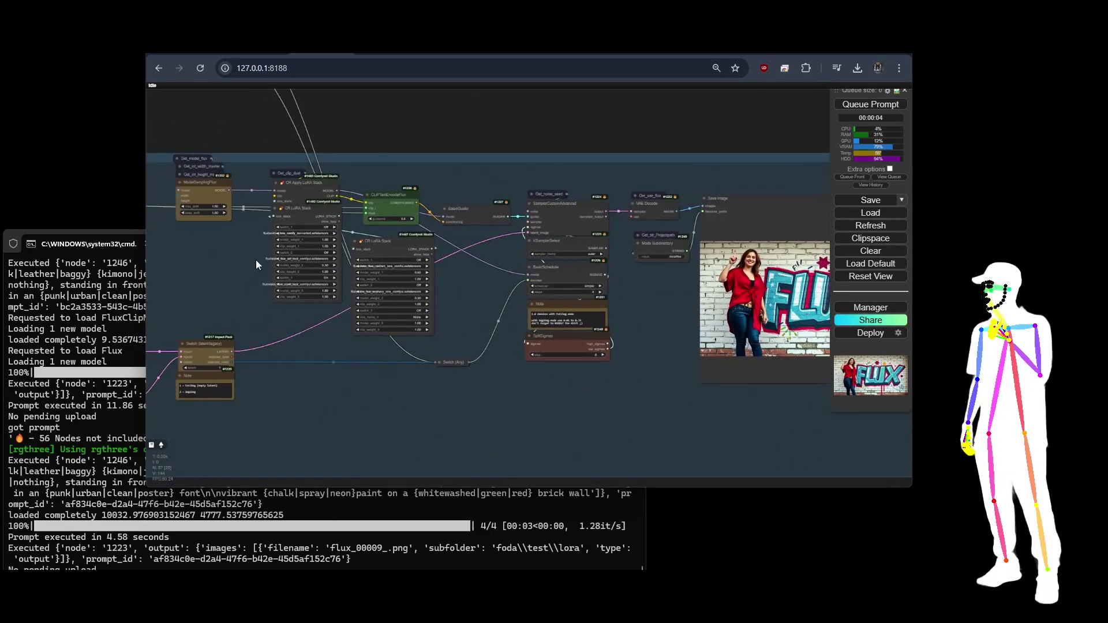
{"action": "left_click_drag", "start_coordinate": [258, 252], "coordinate": [201, 220]}
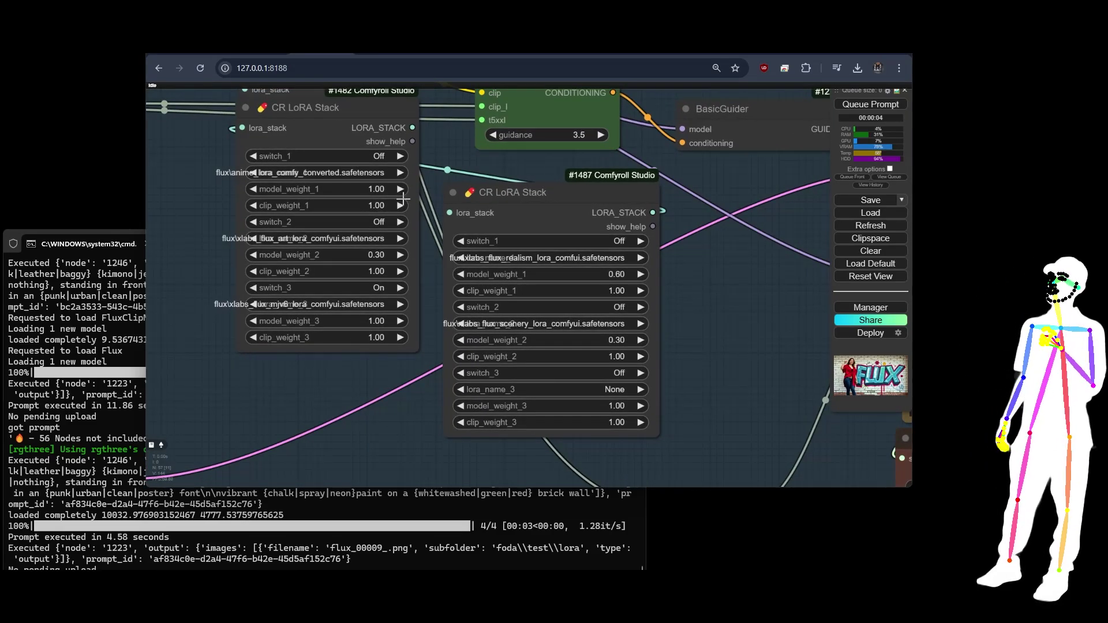
{"action": "left_click", "coordinate": [253, 287]}
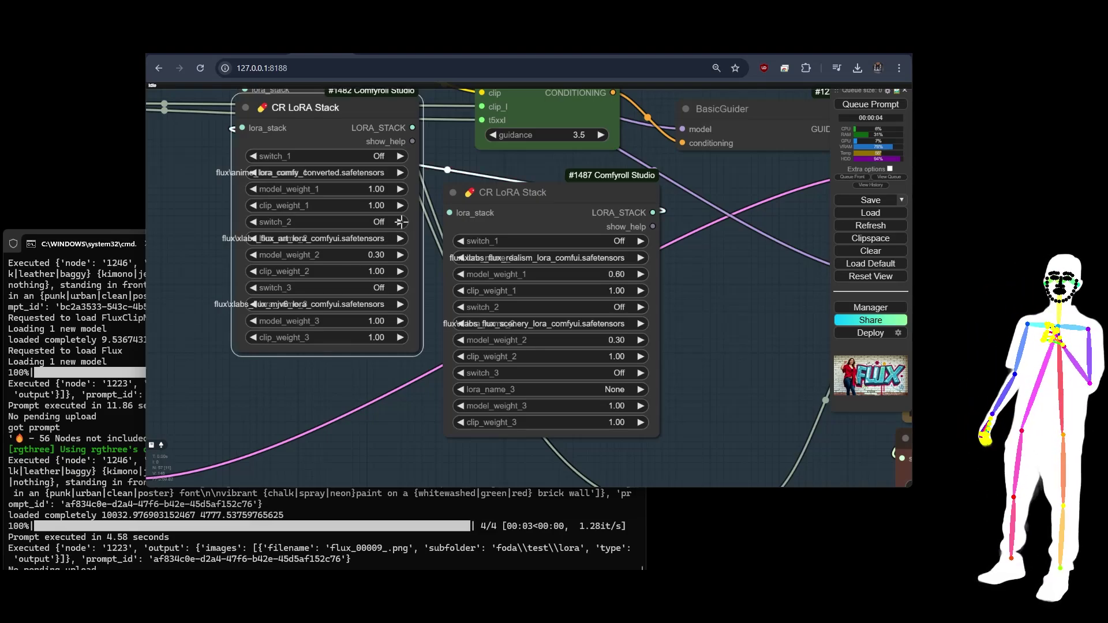
Step: In the second CR LoRA Stack, turn on switch_1 for the realism LoRA and switch_2 for the scenery LoRA
{"action": "left_click", "coordinate": [641, 322]}
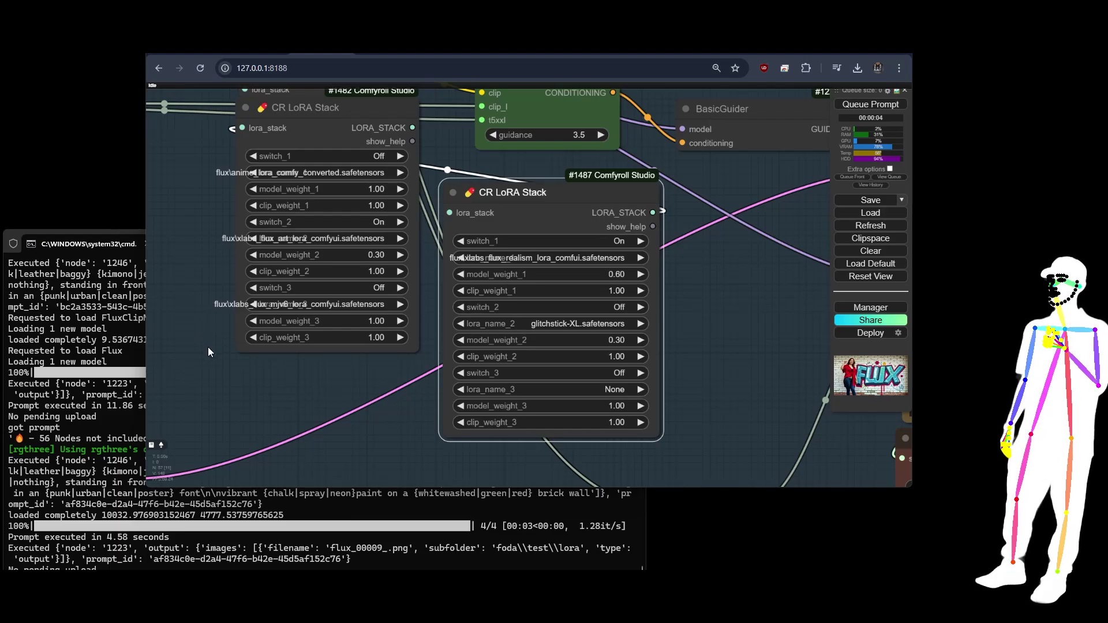
{"action": "left_click_drag", "start_coordinate": [199, 320], "coordinate": [272, 363]}
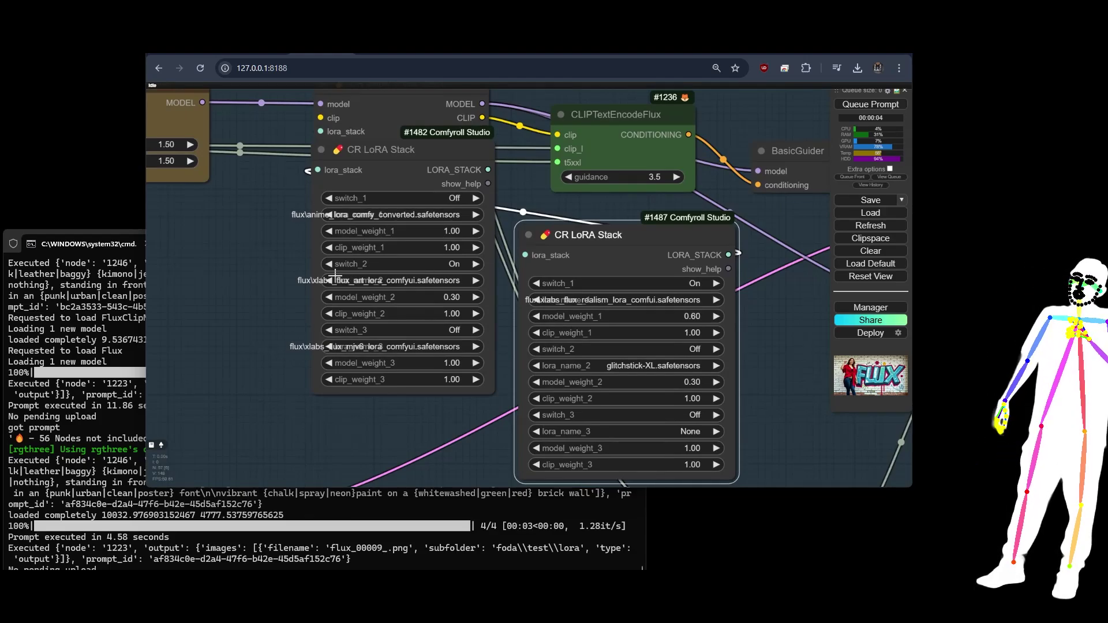
{"action": "left_click", "coordinate": [712, 349]}
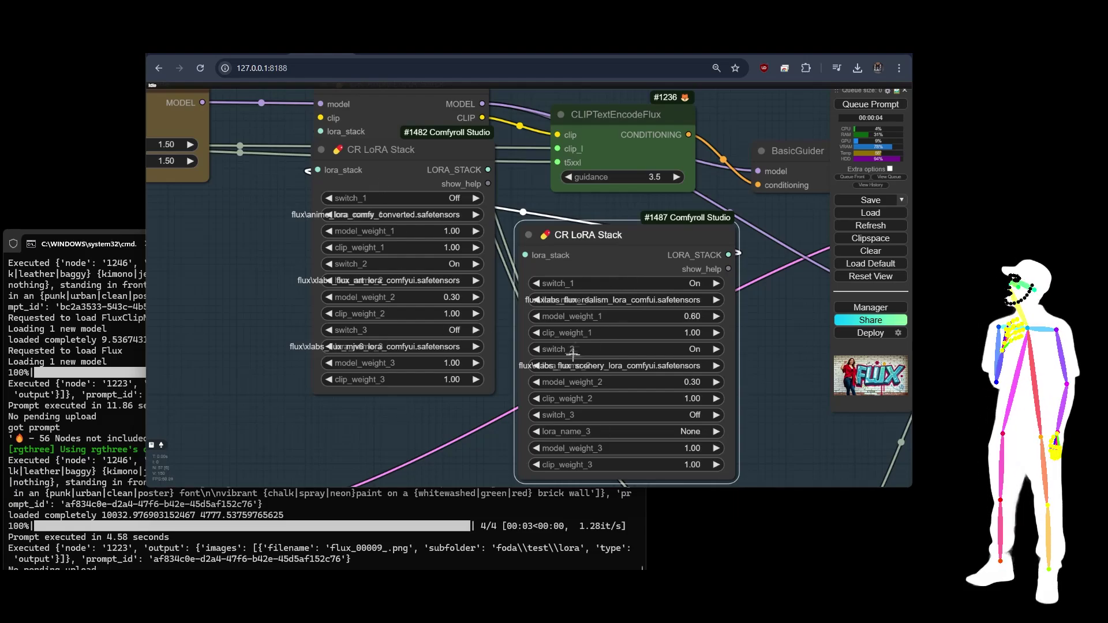
Step: Generate the image with the art, realism and scenery LoRAs active together
{"action": "scroll", "coordinate": [188, 241], "scroll_direction": "down", "scroll_amount": 10}
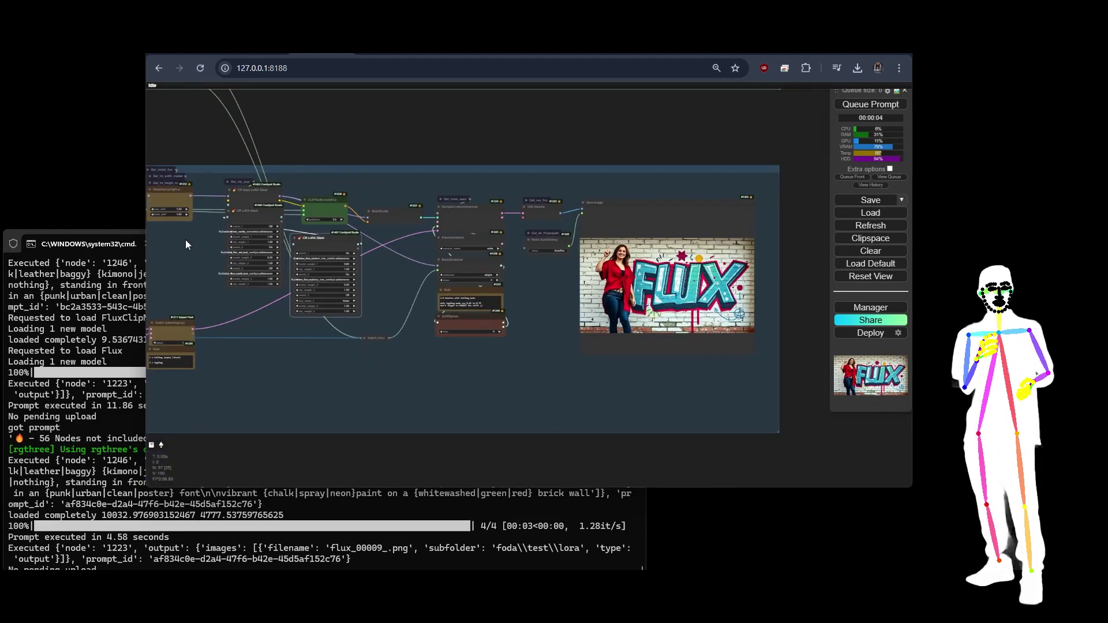
{"action": "key", "text": "ctrl+Return"}
{"action": "scroll", "coordinate": [744, 248], "scroll_direction": "up", "scroll_amount": 10}
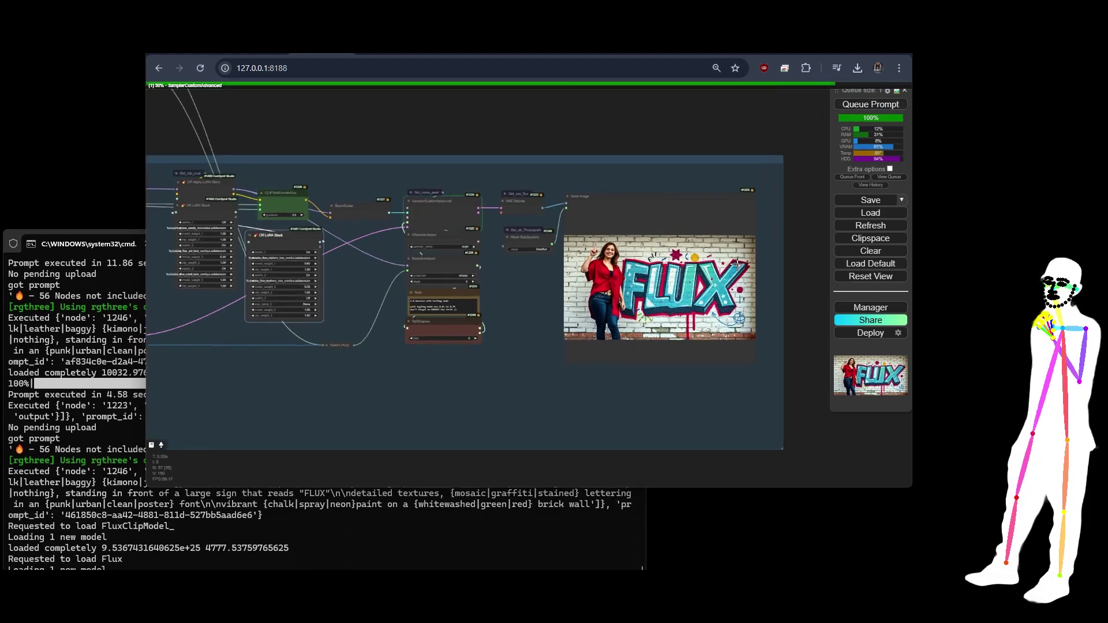
{"action": "scroll", "coordinate": [737, 265], "scroll_direction": "down", "scroll_amount": 3}
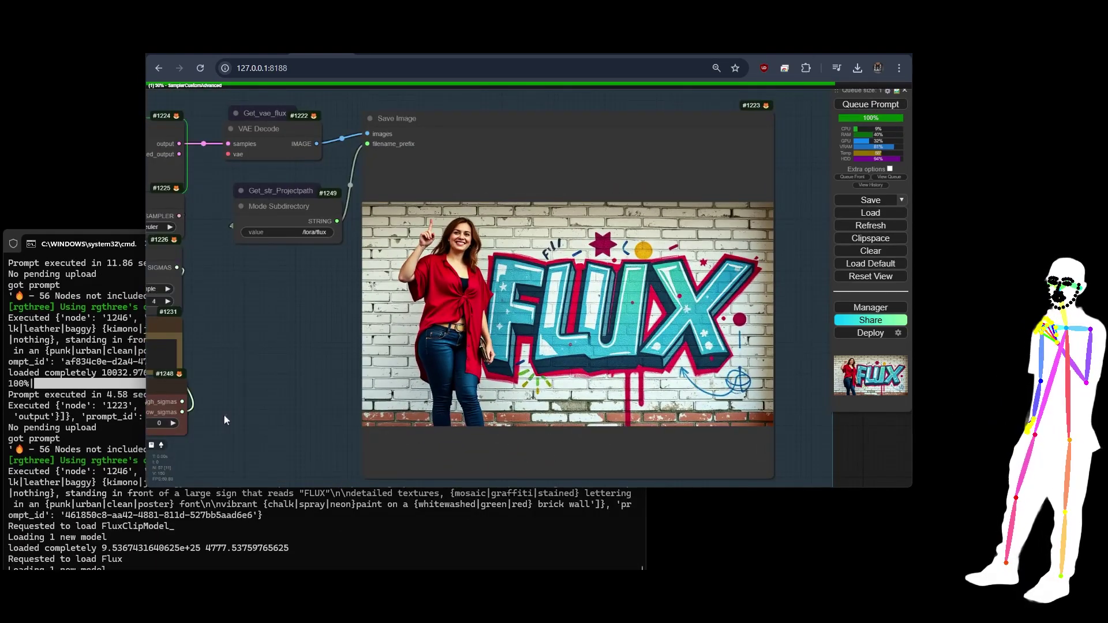
{"action": "left_click_drag", "start_coordinate": [299, 353], "coordinate": [286, 321]}
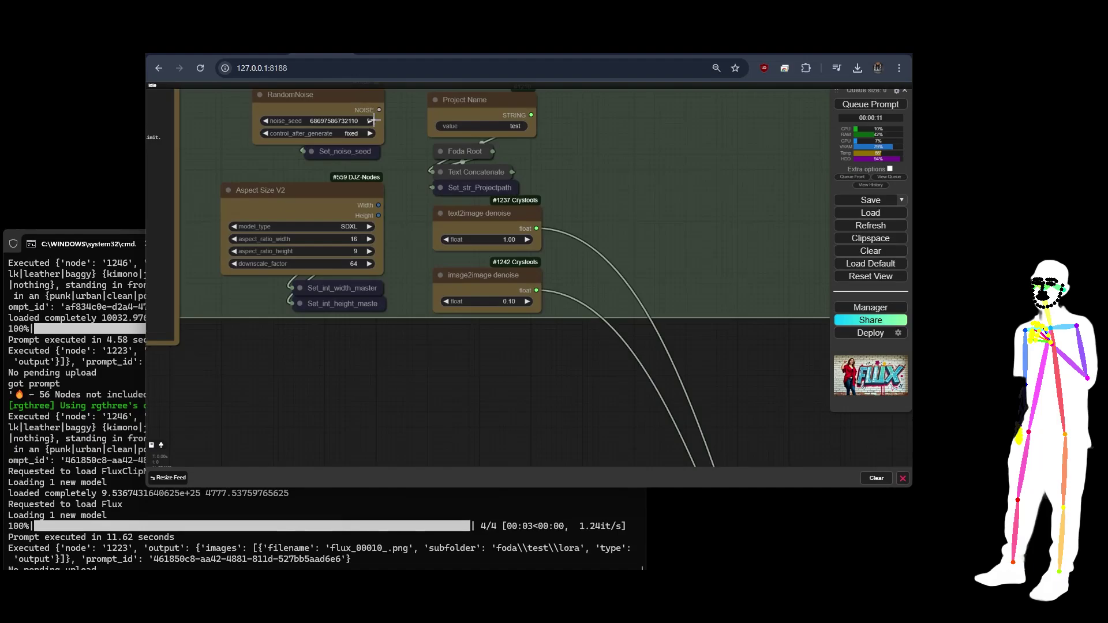
Step: Advance the noise seed on the RandomNoise node and set control_after_generate to randomize
{"action": "left_click", "coordinate": [370, 120]}
{"action": "left_click", "coordinate": [370, 134]}
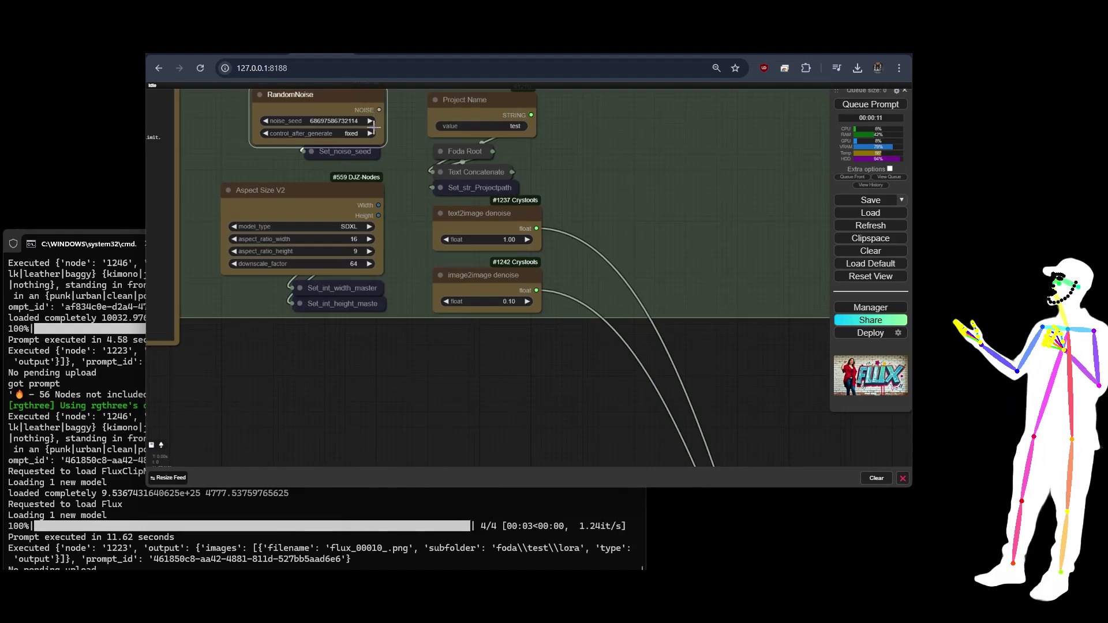
{"action": "left_click", "coordinate": [370, 133]}
{"action": "left_click", "coordinate": [370, 133]}
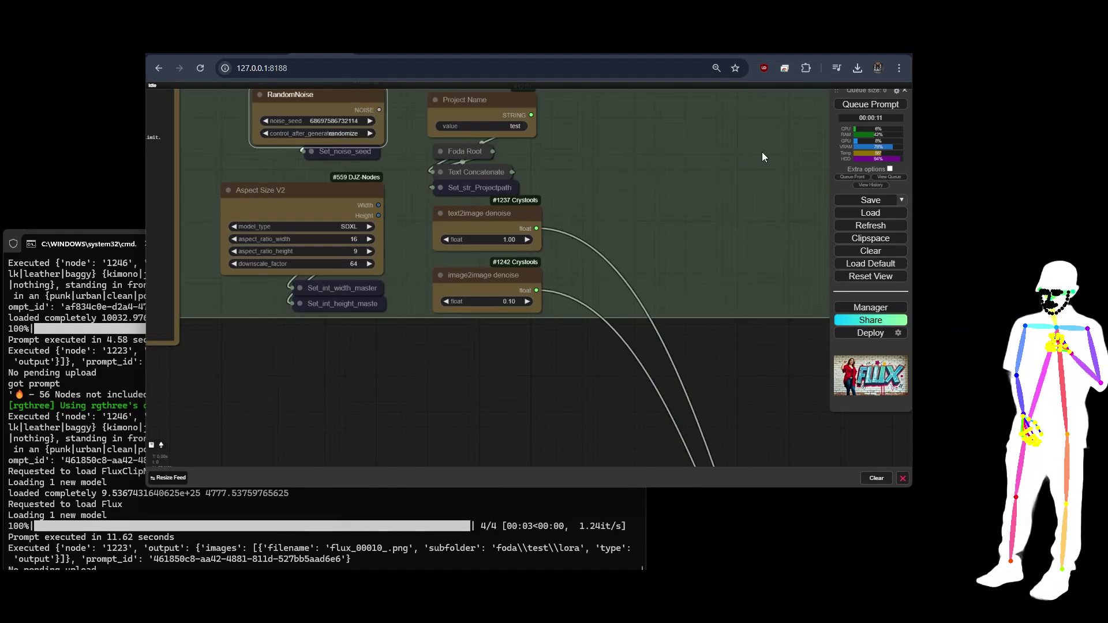
Step: Enable the extra queue options with instant Auto Queue and start generating images in batches of 10
{"action": "left_click", "coordinate": [890, 169]}
{"action": "left_click", "coordinate": [888, 194]}
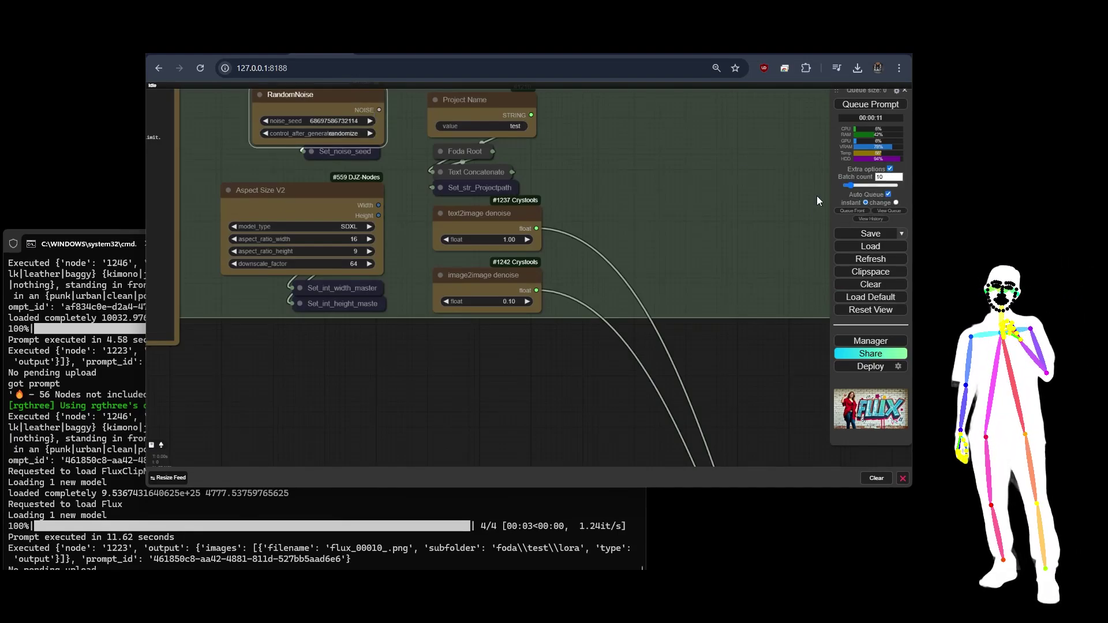
{"action": "left_click", "coordinate": [870, 104]}
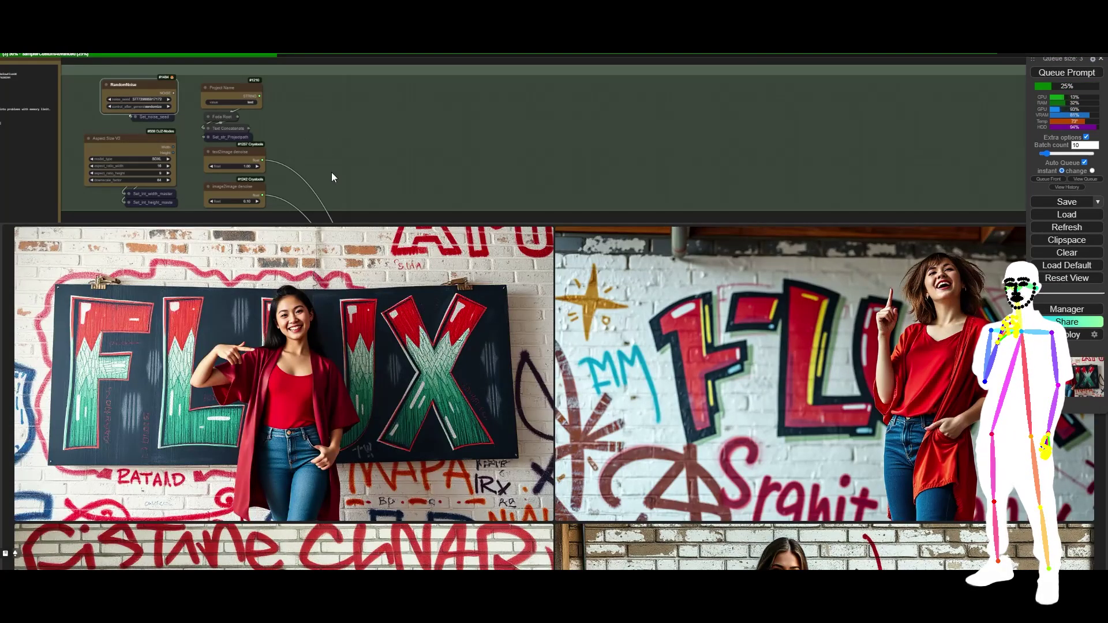
Step: Set max_shift and base_shift on the ModelSamplingFlux node to 0 and inspect a newly generated image enlarged
{"action": "left_click", "coordinate": [235, 159]}
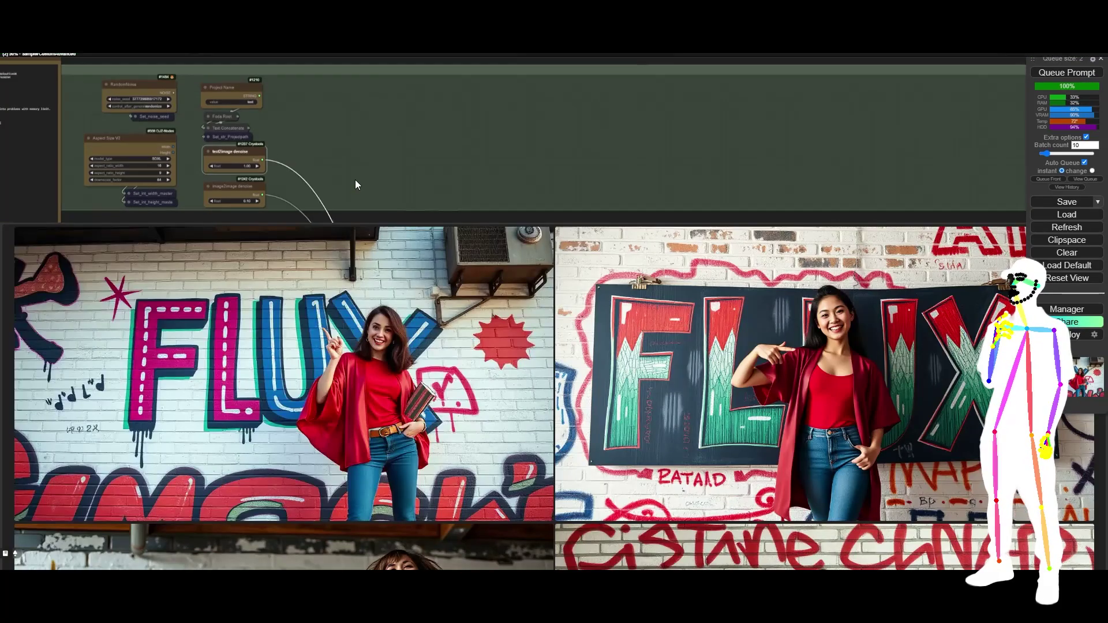
{"action": "left_click_drag", "start_coordinate": [355, 179], "coordinate": [399, 108]}
{"action": "scroll", "coordinate": [399, 107], "scroll_direction": "down", "scroll_amount": 3}
{"action": "scroll", "coordinate": [380, 80], "scroll_direction": "up", "scroll_amount": 3}
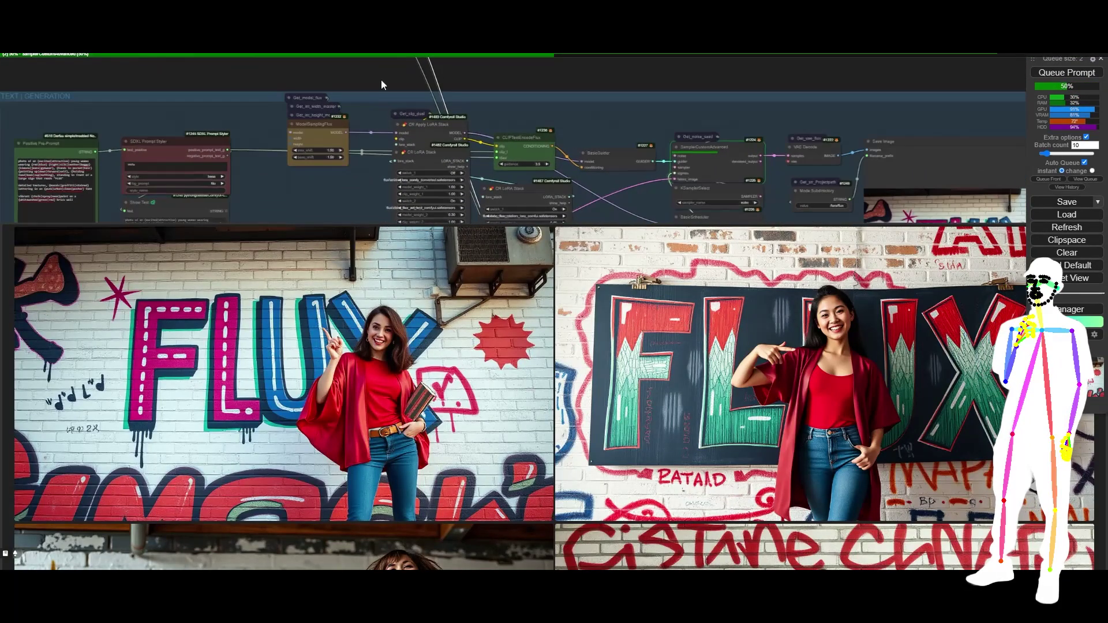
{"action": "scroll", "coordinate": [314, 138], "scroll_direction": "up", "scroll_amount": 3}
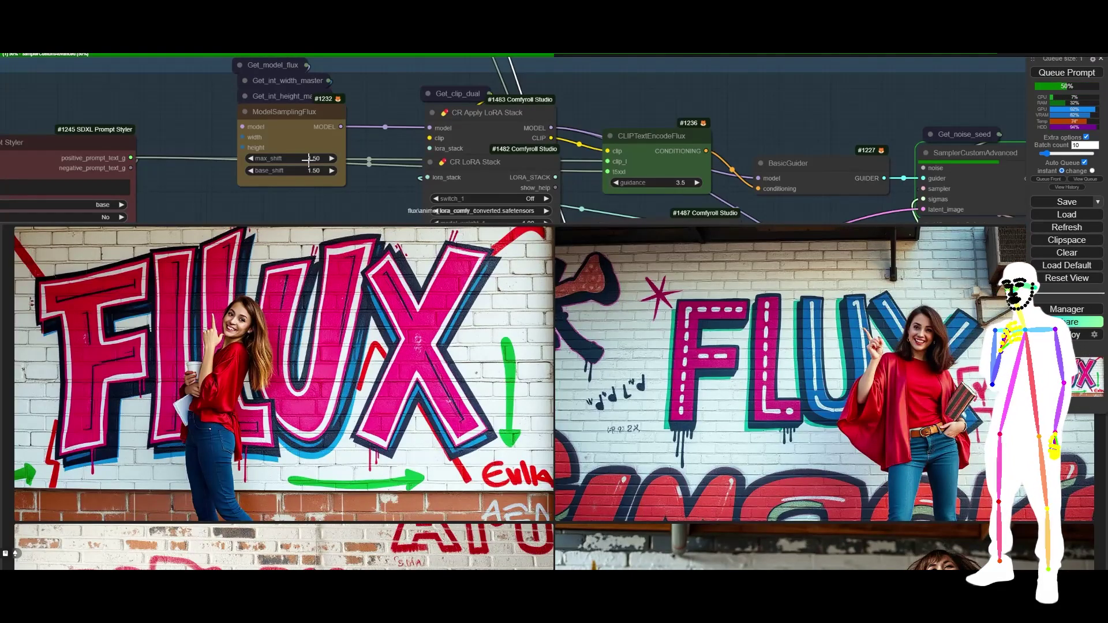
{"action": "left_click", "coordinate": [309, 160]}
{"action": "type", "text": "0"}
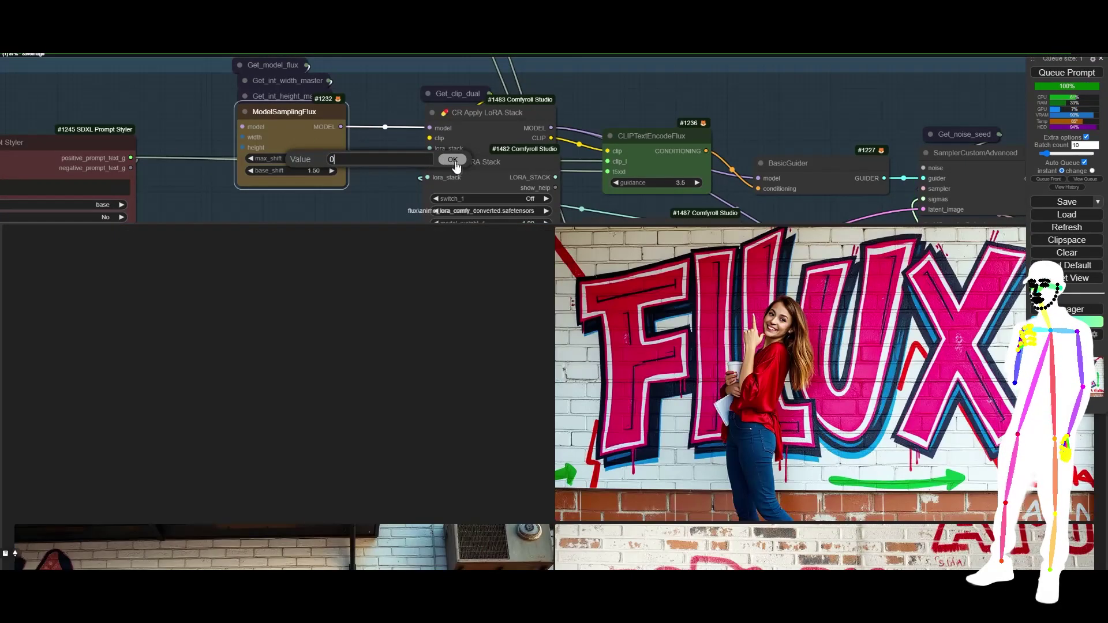
{"action": "left_click", "coordinate": [454, 161]}
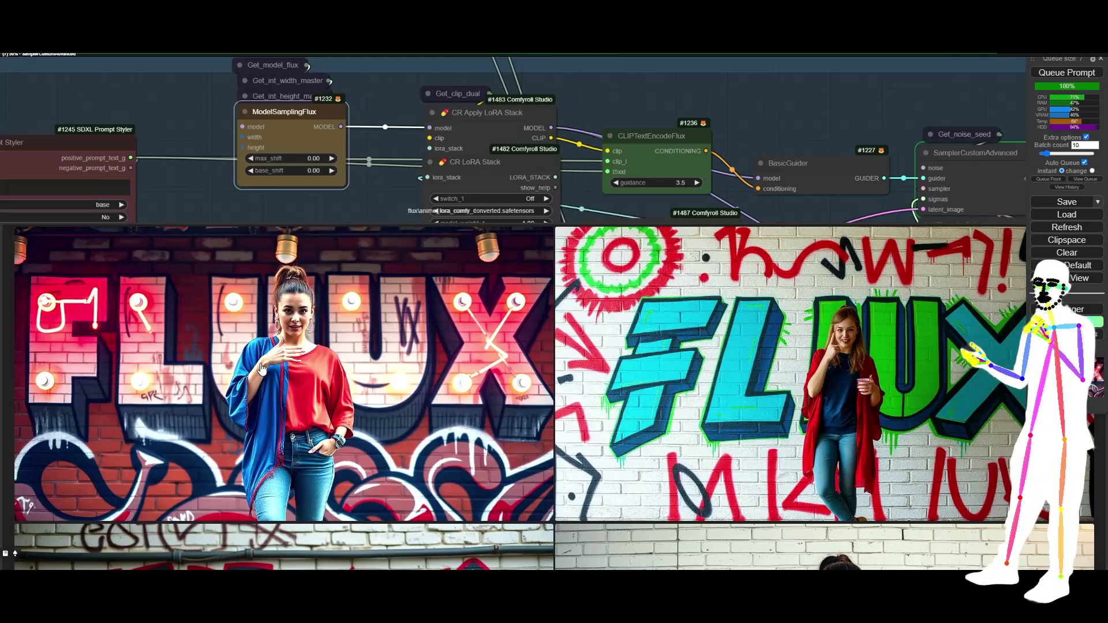
{"action": "left_click", "coordinate": [267, 372]}
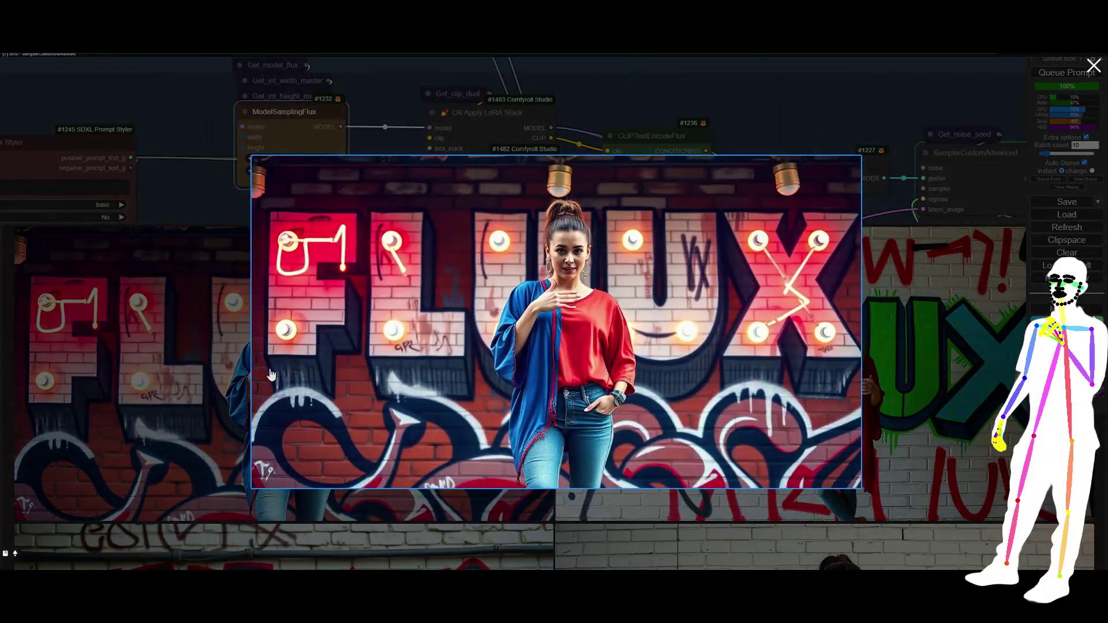
{"action": "left_click", "coordinate": [737, 106]}
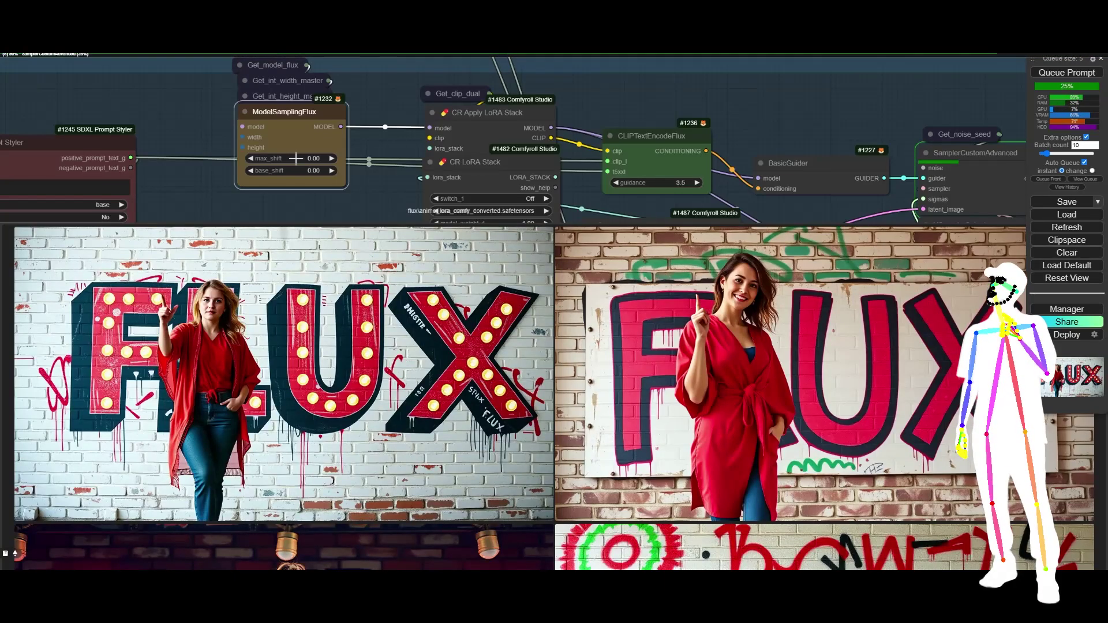
Step: Generate images with max_shift on the ModelSamplingFlux node set to 1, and raise it to 2 for further images
{"action": "left_click", "coordinate": [294, 158]}
{"action": "type", "text": "1"}
{"action": "key", "text": "Return"}
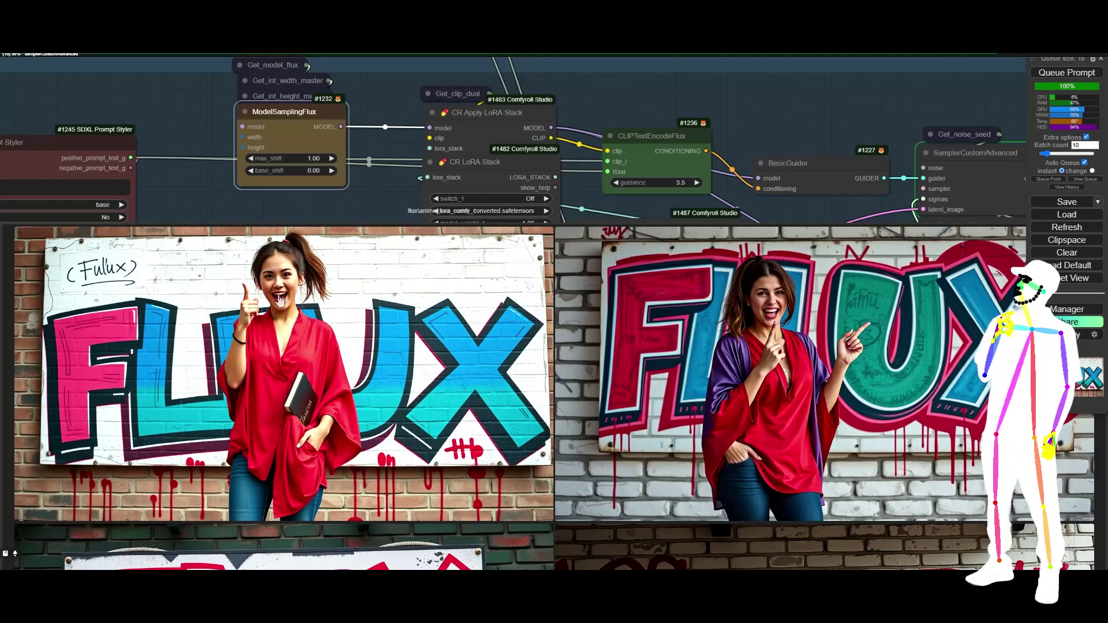
{"action": "left_click", "coordinate": [317, 159]}
{"action": "type", "text": "2"}
{"action": "key", "text": "Return"}
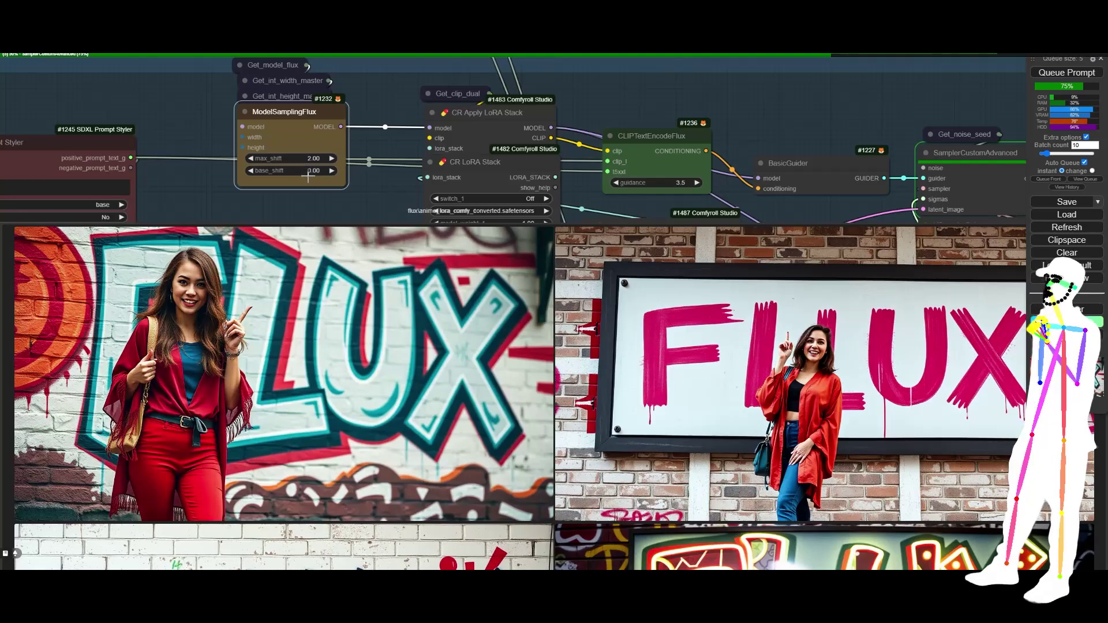
Step: Raise max_shift on the ModelSamplingFlux node to 3 and, after more images have been generated, to 4
{"action": "left_click", "coordinate": [310, 158]}
{"action": "type", "text": "3"}
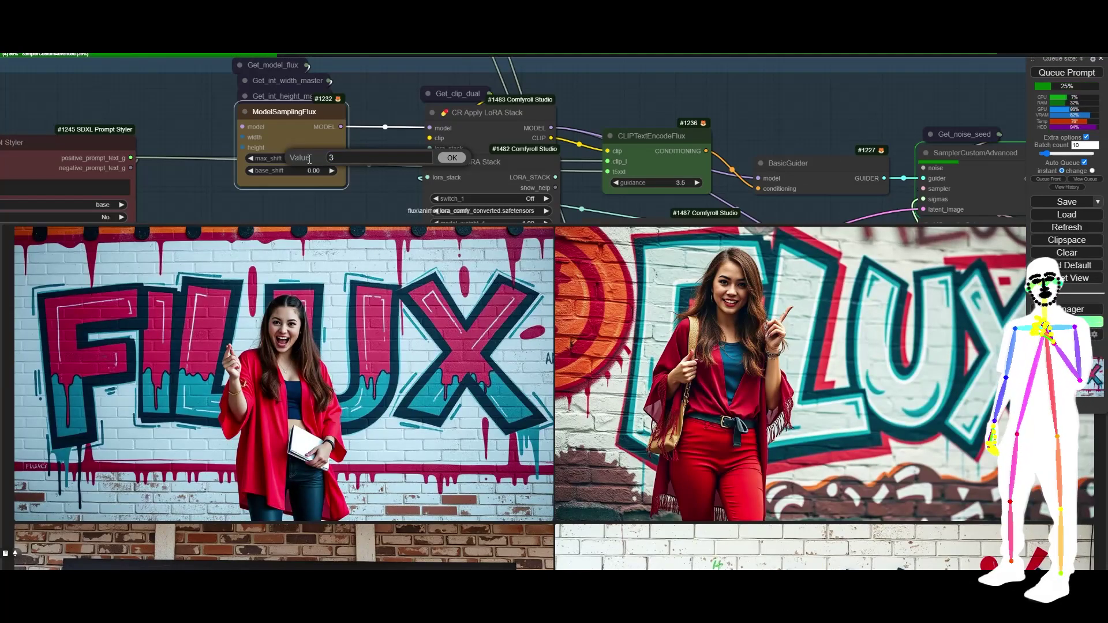
{"action": "key", "text": "Return"}
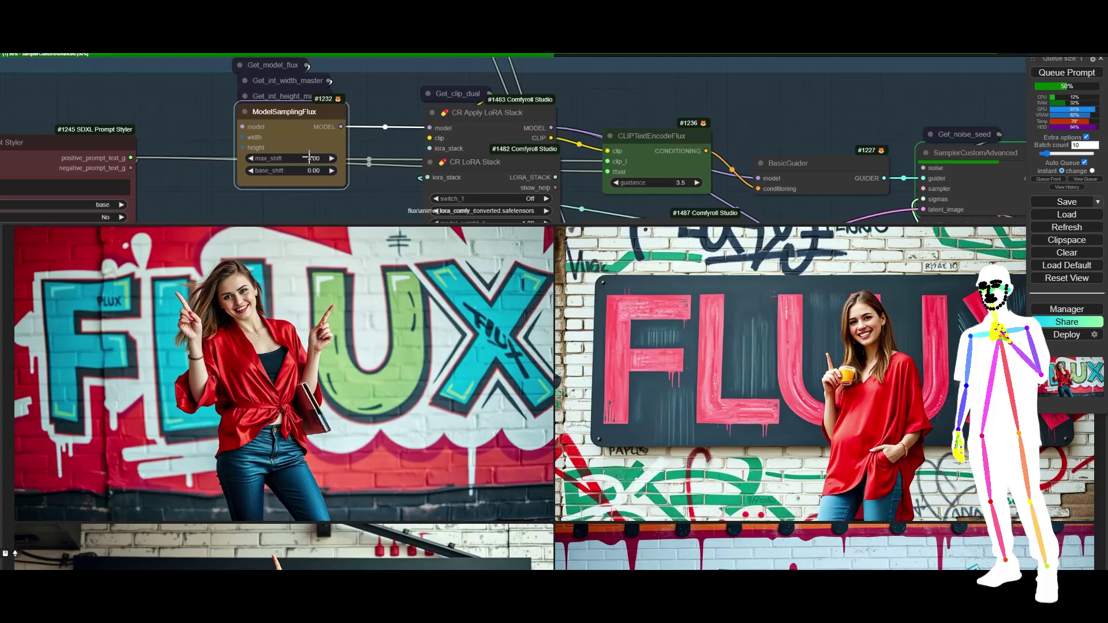
{"action": "left_click", "coordinate": [310, 157]}
{"action": "type", "text": "4"}
{"action": "key", "text": "Return"}
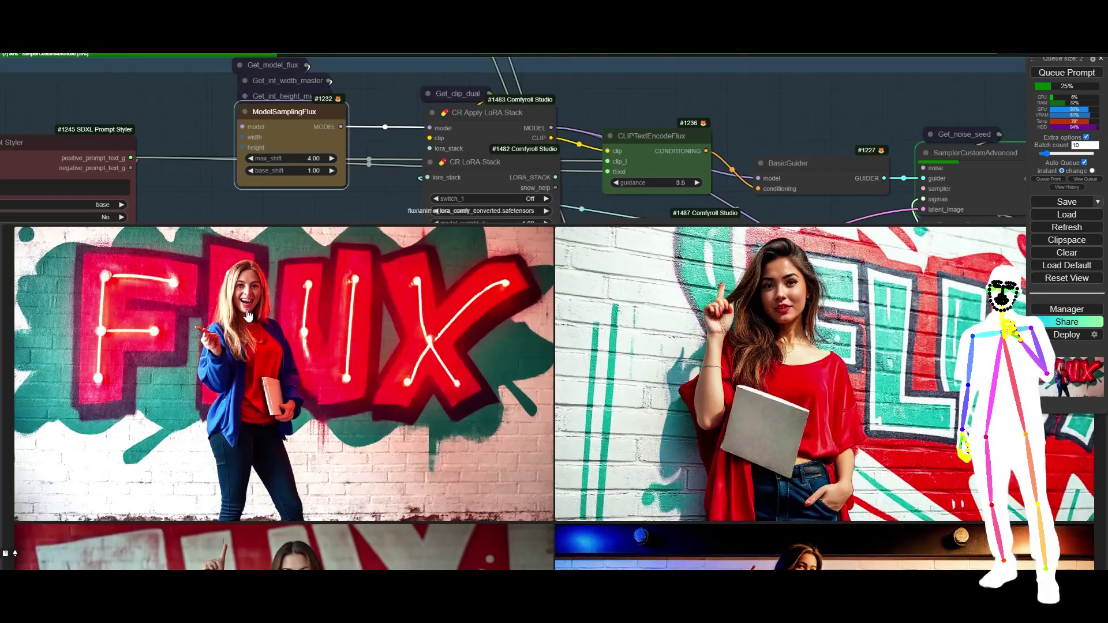
Step: Set base_shift on the ModelSamplingFlux node to 2, let images generate, and reduce max_shift to 3
{"action": "left_click", "coordinate": [318, 171]}
{"action": "type", "text": "2"}
{"action": "key", "text": "Return"}
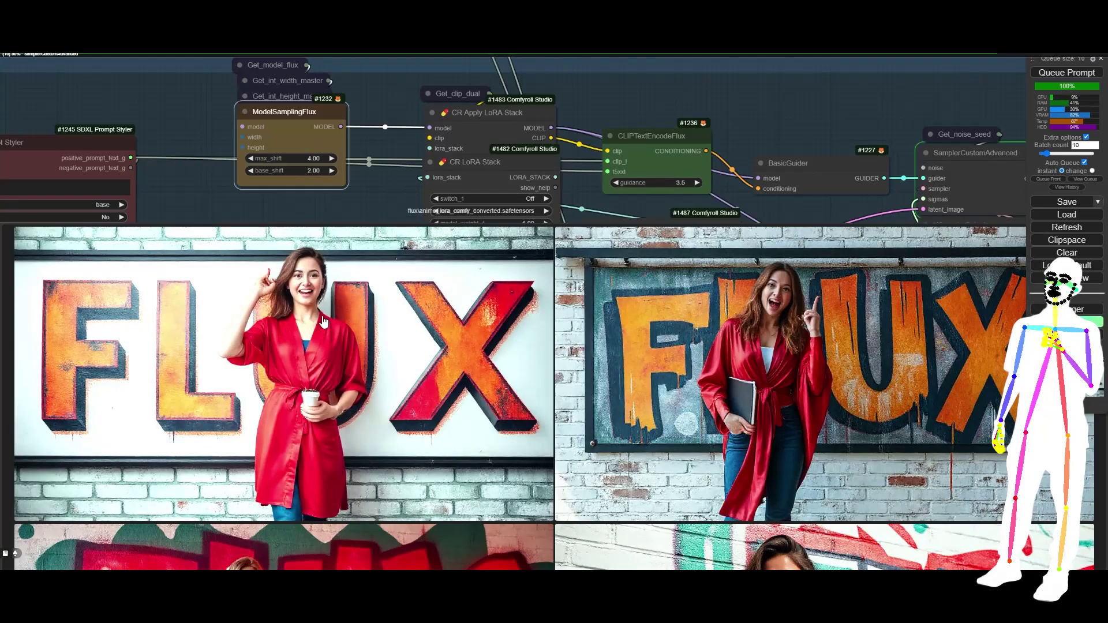
{"action": "left_click", "coordinate": [307, 157]}
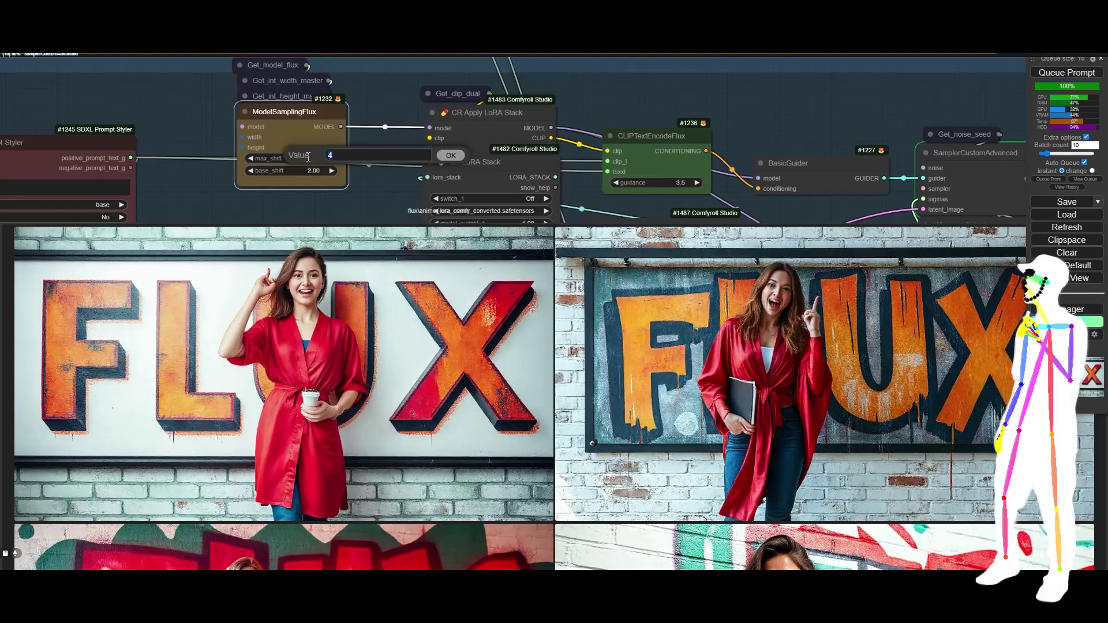
{"action": "type", "text": "3"}
{"action": "key", "text": "Return"}
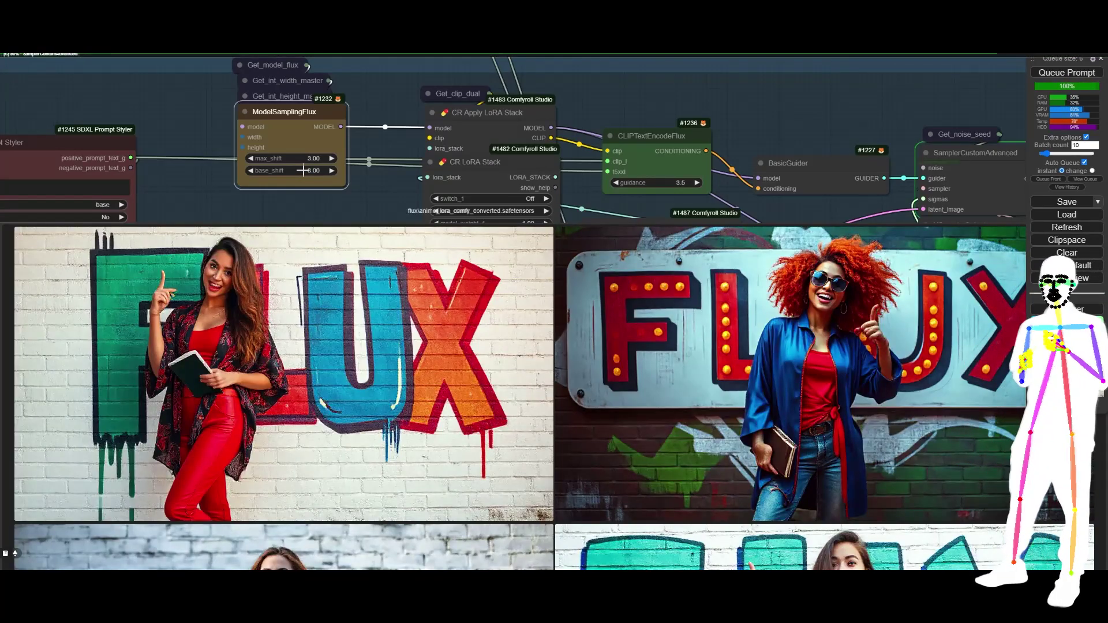
Step: Set both base_shift and max_shift on the ModelSamplingFlux node to 2
{"action": "left_click", "coordinate": [303, 170]}
{"action": "type", "text": "2"}
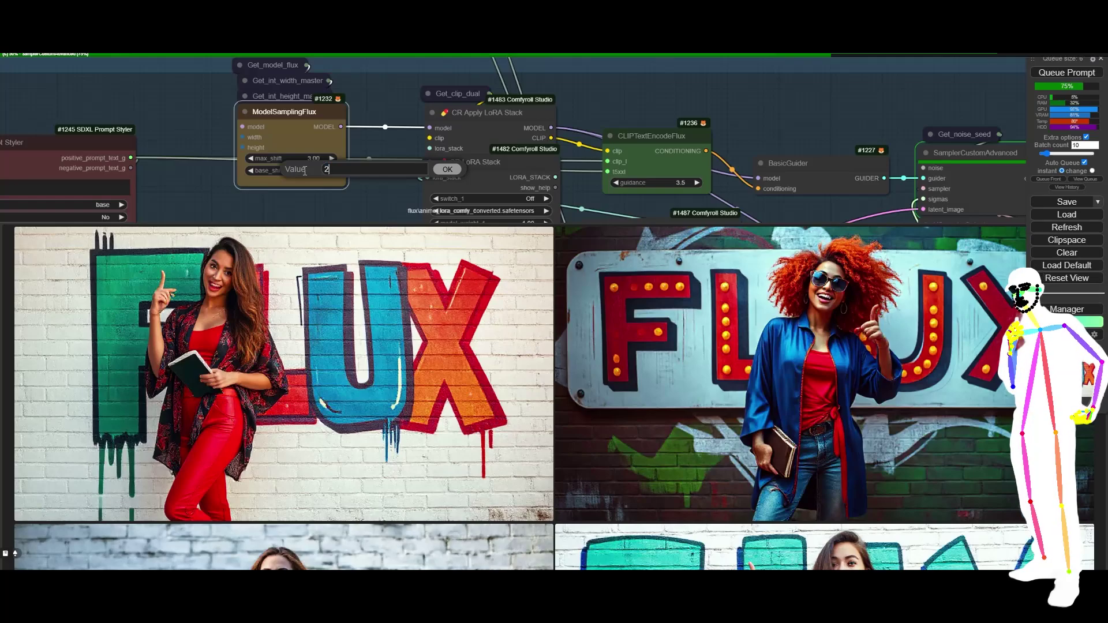
{"action": "key", "text": "Return"}
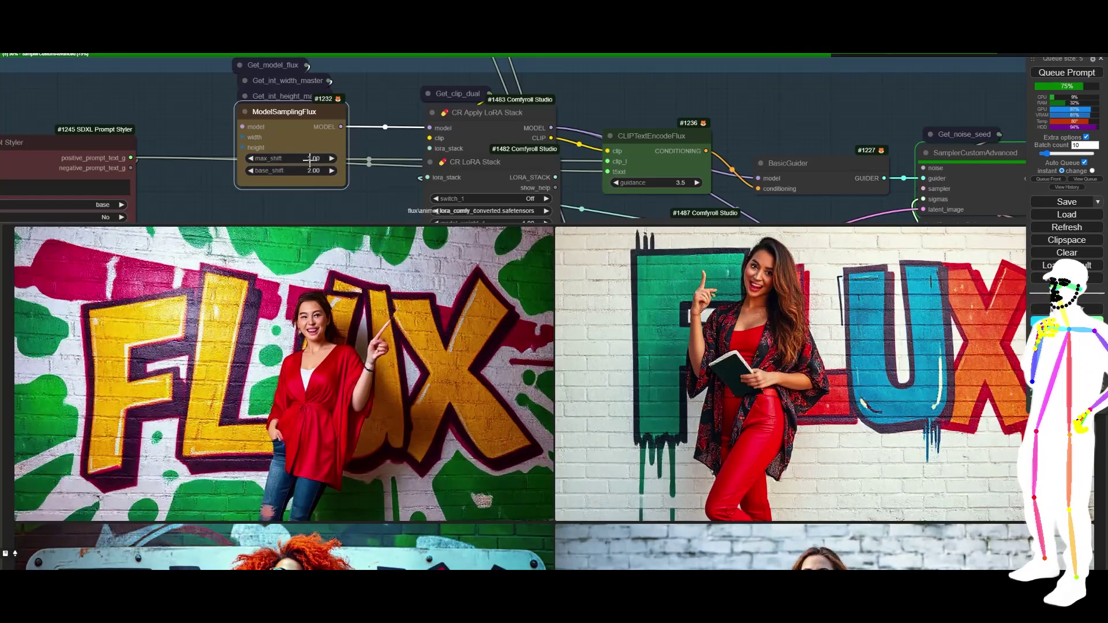
Step: Examine the generated images in the feed, comparing lettering, contrast and style across the different max_shift and base_shift values
{"action": "scroll", "coordinate": [567, 322], "scroll_direction": "down", "scroll_amount": 3}
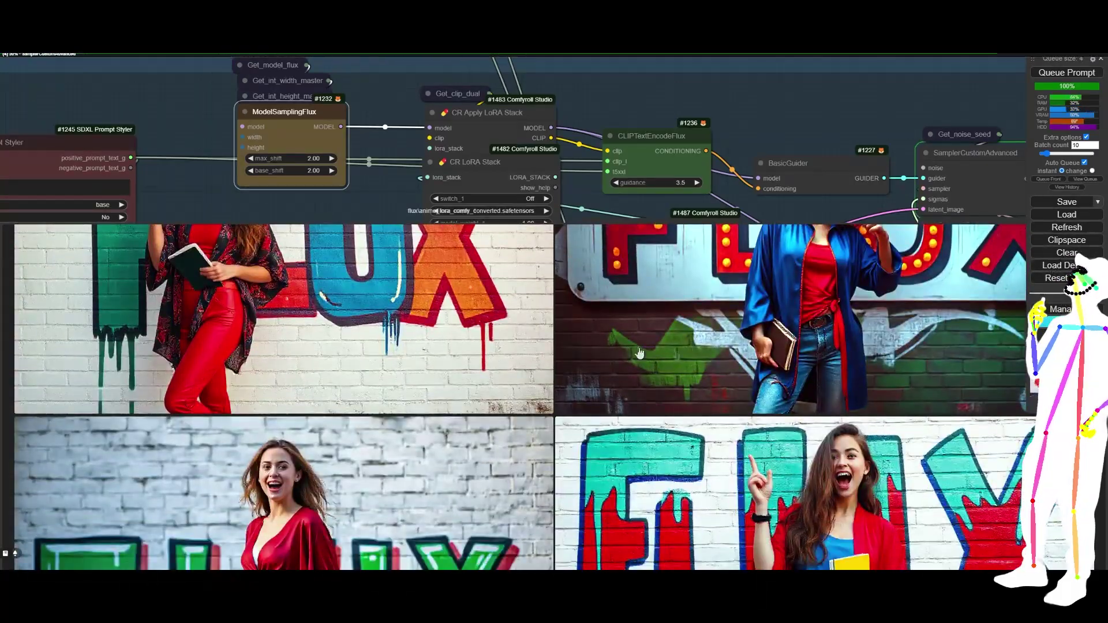
{"action": "scroll", "coordinate": [741, 345], "scroll_direction": "up", "scroll_amount": 3}
{"action": "scroll", "coordinate": [848, 358], "scroll_direction": "down", "scroll_amount": 5}
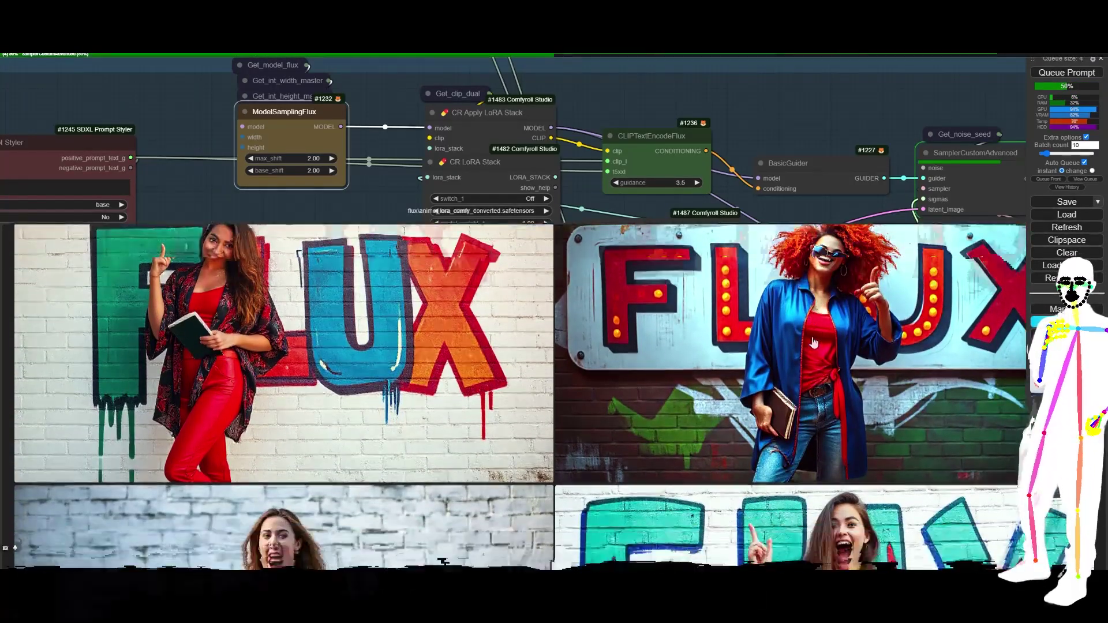
{"action": "scroll", "coordinate": [814, 358], "scroll_direction": "down", "scroll_amount": 10}
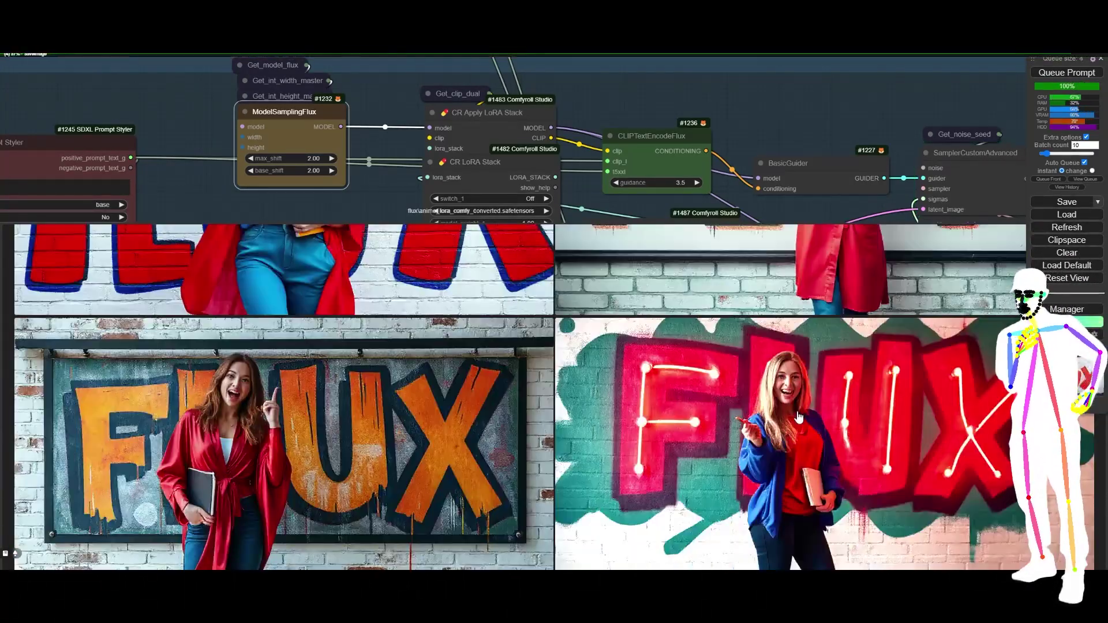
{"action": "scroll", "coordinate": [798, 420], "scroll_direction": "down", "scroll_amount": 2}
{"action": "scroll", "coordinate": [733, 367], "scroll_direction": "down", "scroll_amount": 6}
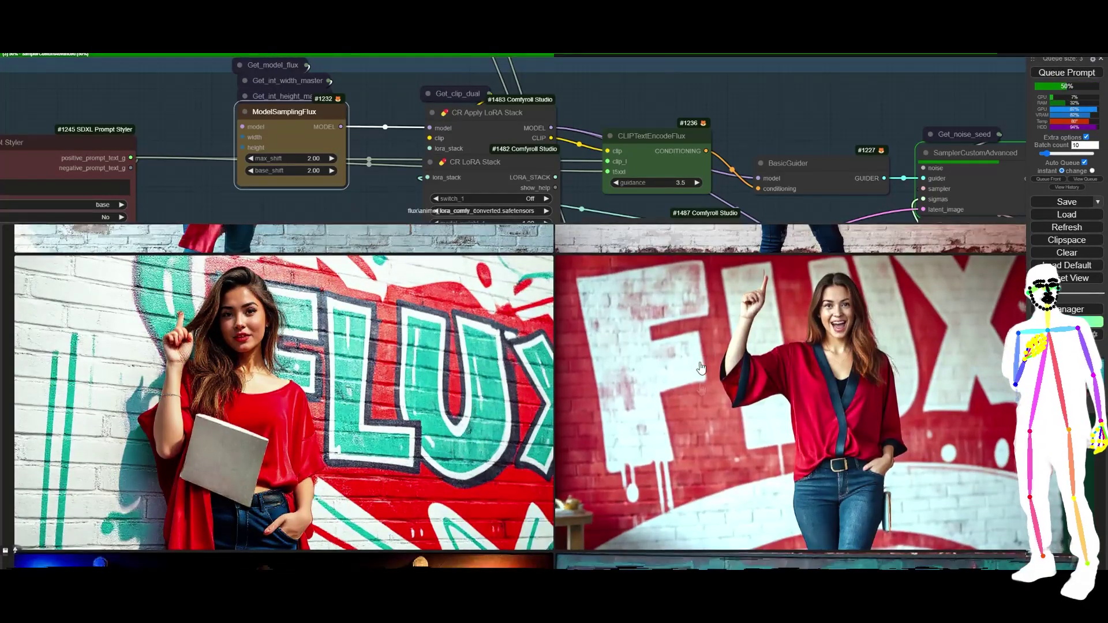
{"action": "scroll", "coordinate": [685, 290], "scroll_direction": "down", "scroll_amount": 2}
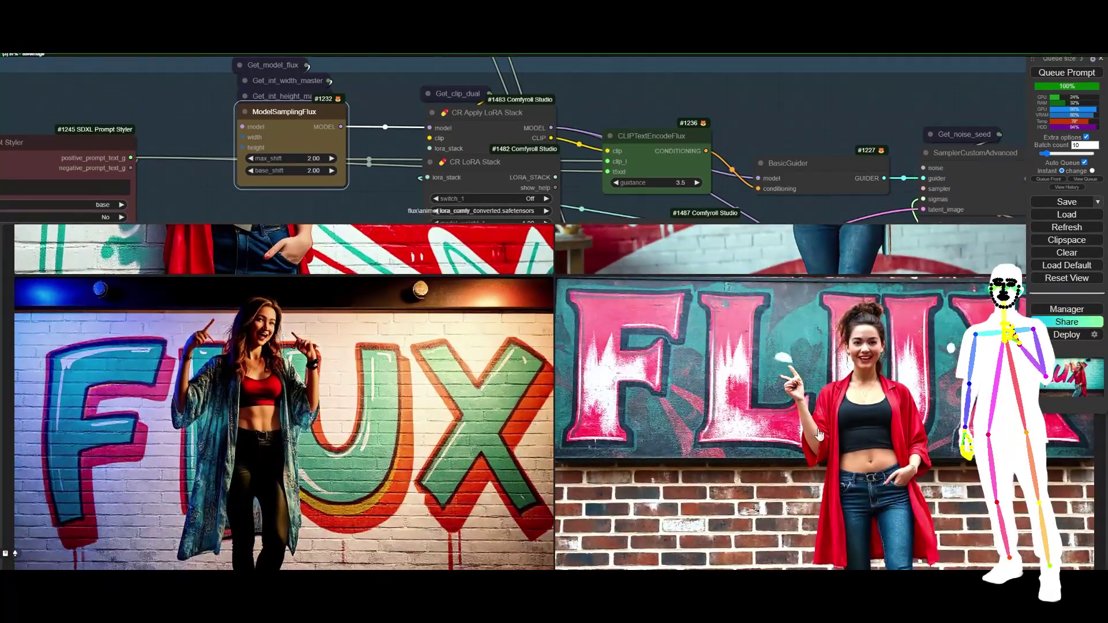
{"action": "scroll", "coordinate": [690, 317], "scroll_direction": "down", "scroll_amount": 6}
{"action": "scroll", "coordinate": [694, 352], "scroll_direction": "down", "scroll_amount": 8}
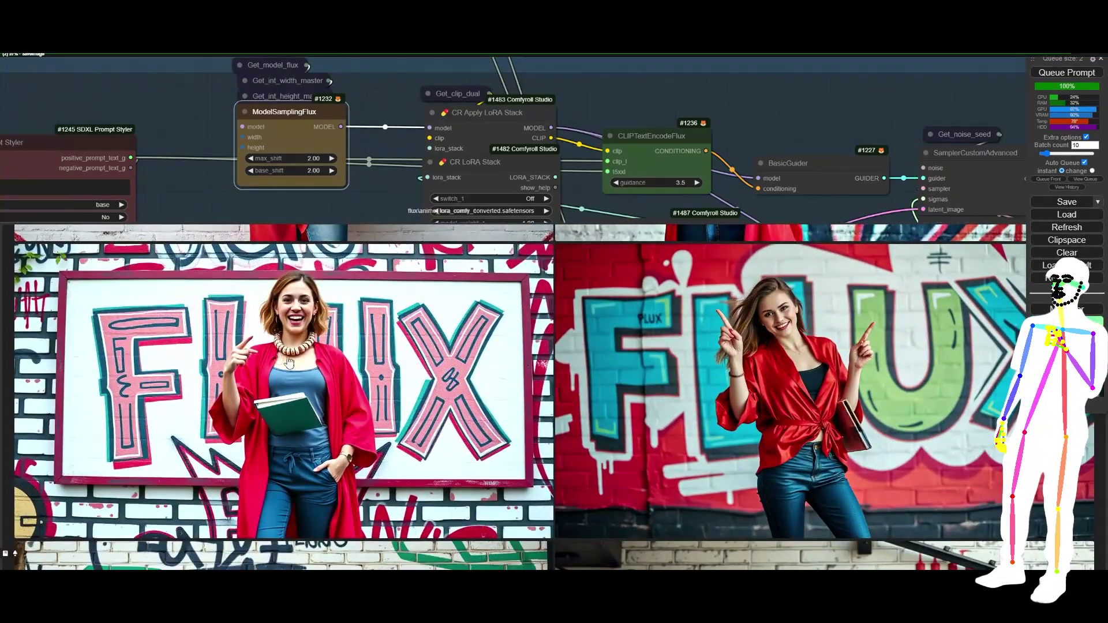
{"action": "scroll", "coordinate": [412, 329], "scroll_direction": "down", "scroll_amount": 8}
{"action": "scroll", "coordinate": [316, 406], "scroll_direction": "down", "scroll_amount": 5}
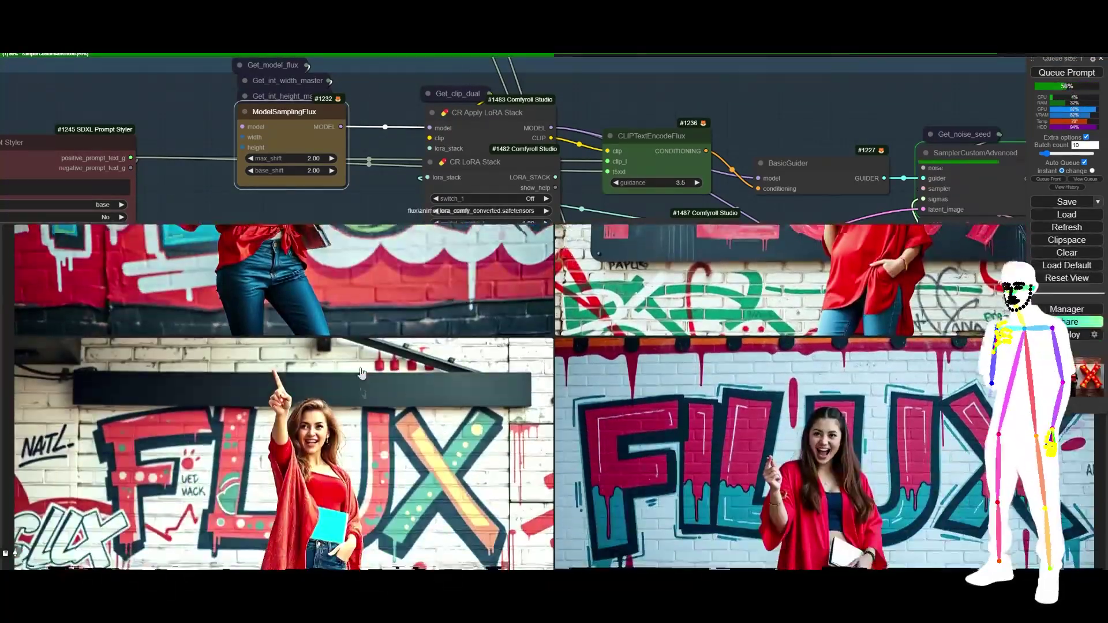
{"action": "scroll", "coordinate": [359, 367], "scroll_direction": "down", "scroll_amount": 6}
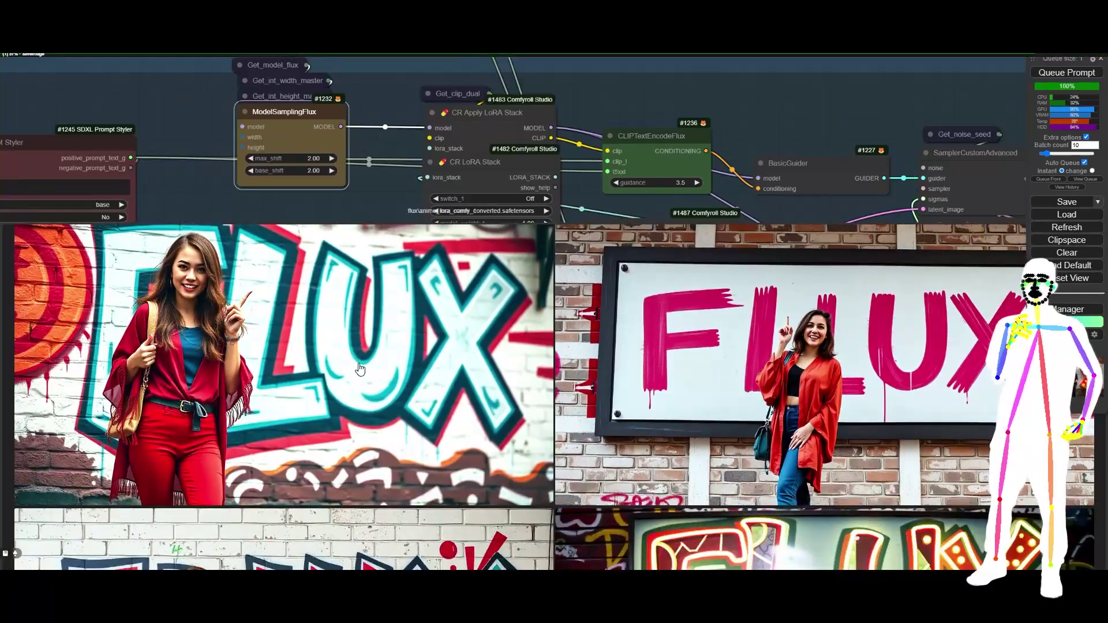
{"action": "scroll", "coordinate": [359, 367], "scroll_direction": "down", "scroll_amount": 1}
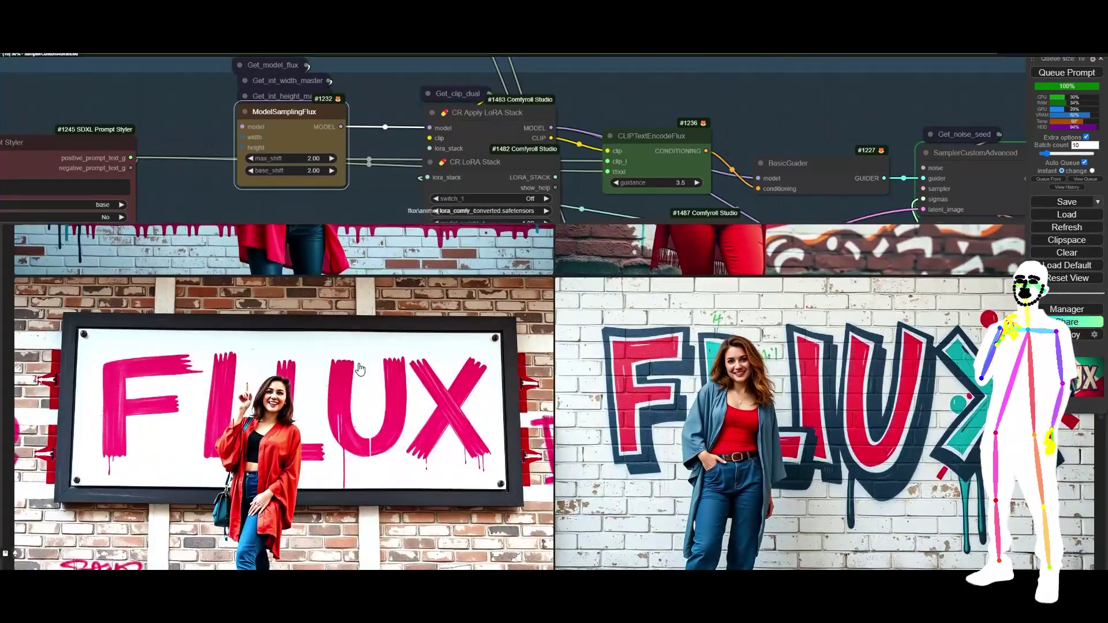
{"action": "scroll", "coordinate": [310, 437], "scroll_direction": "up", "scroll_amount": 2}
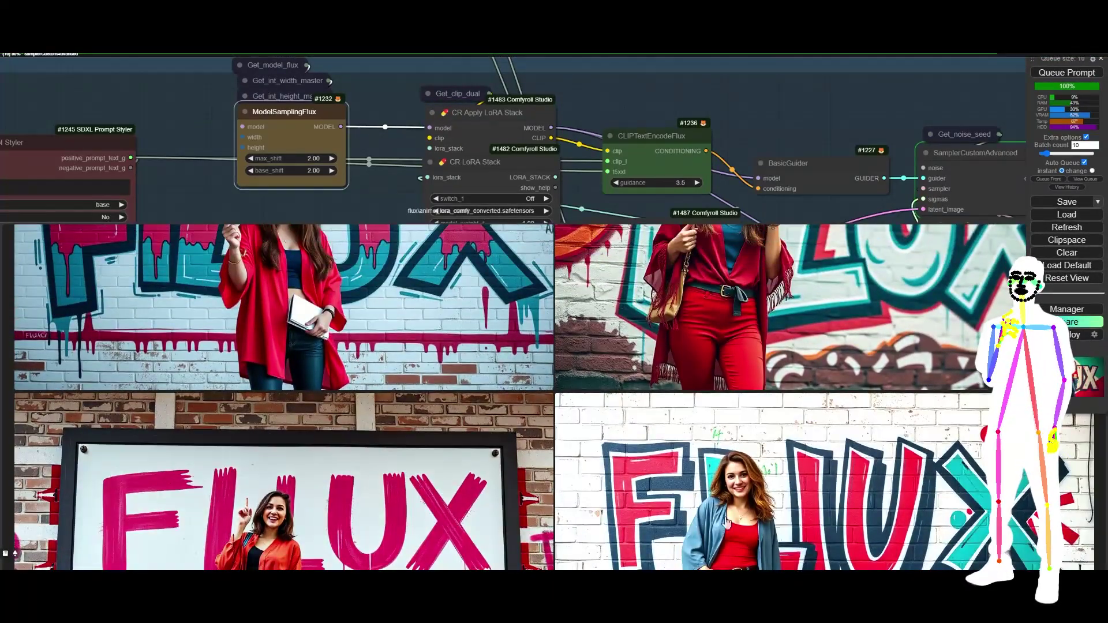
{"action": "scroll", "coordinate": [752, 515], "scroll_direction": "up", "scroll_amount": 3}
{"action": "scroll", "coordinate": [339, 356], "scroll_direction": "up", "scroll_amount": 5}
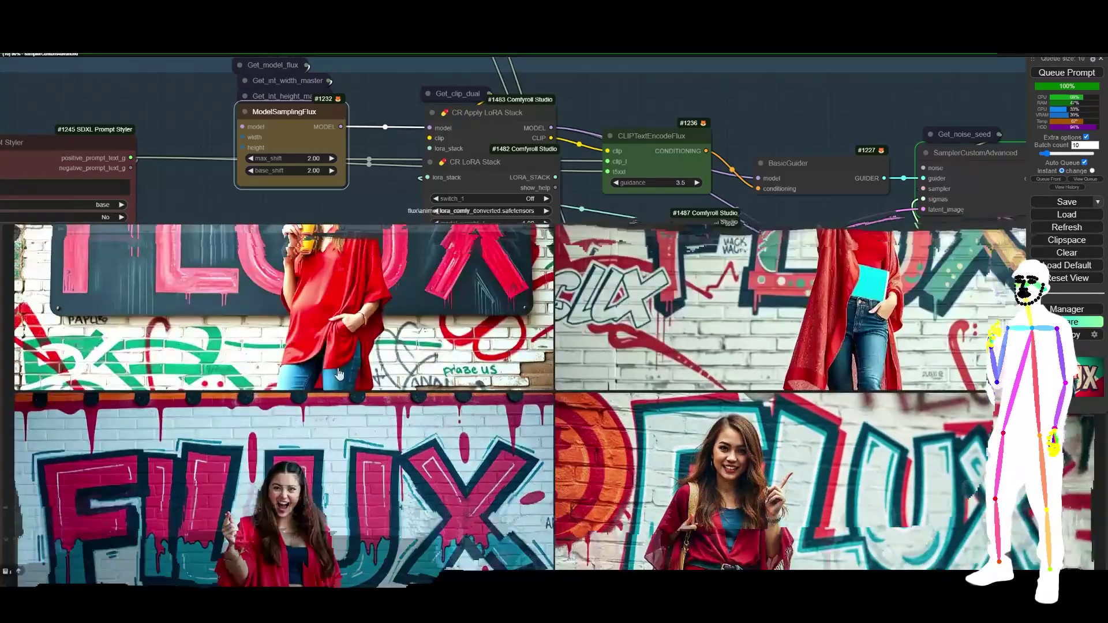
{"action": "scroll", "coordinate": [339, 356], "scroll_direction": "up", "scroll_amount": 10}
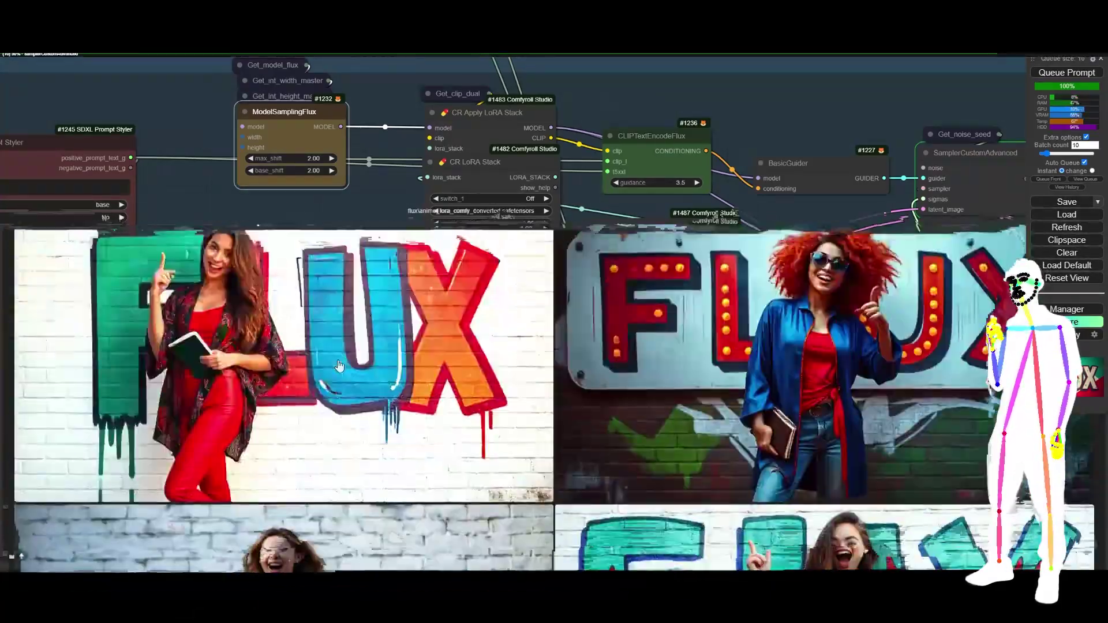
{"action": "scroll", "coordinate": [340, 356], "scroll_direction": "up", "scroll_amount": 3}
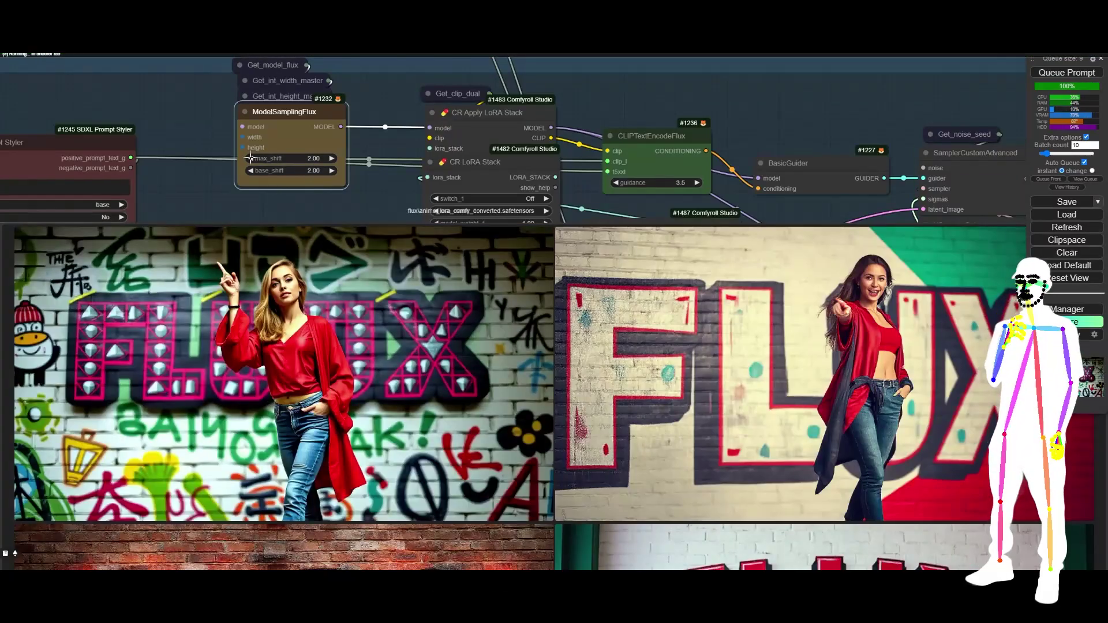
Step: Set both max_shift and base_shift on the ModelSamplingFlux node to 1
{"action": "left_click", "coordinate": [251, 158]}
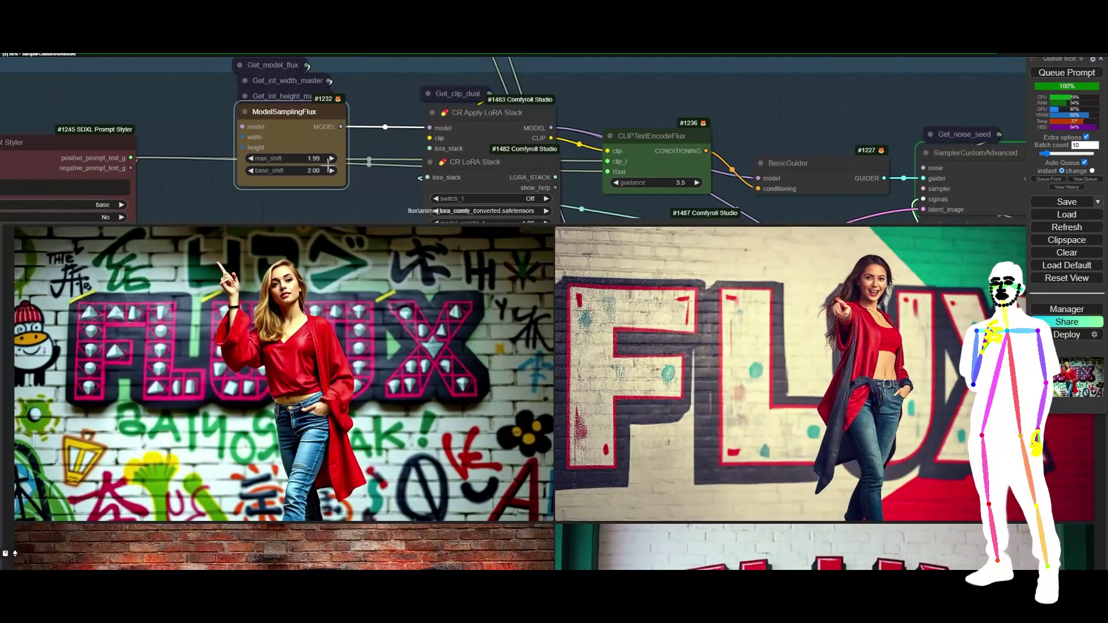
{"action": "left_click", "coordinate": [331, 158]}
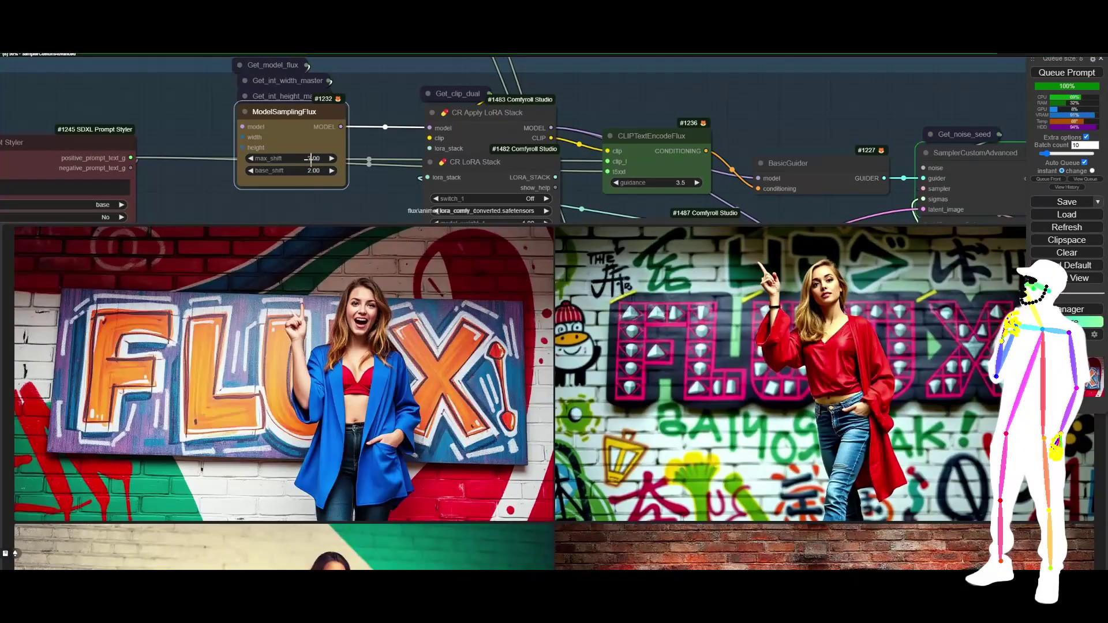
{"action": "left_click", "coordinate": [312, 158]}
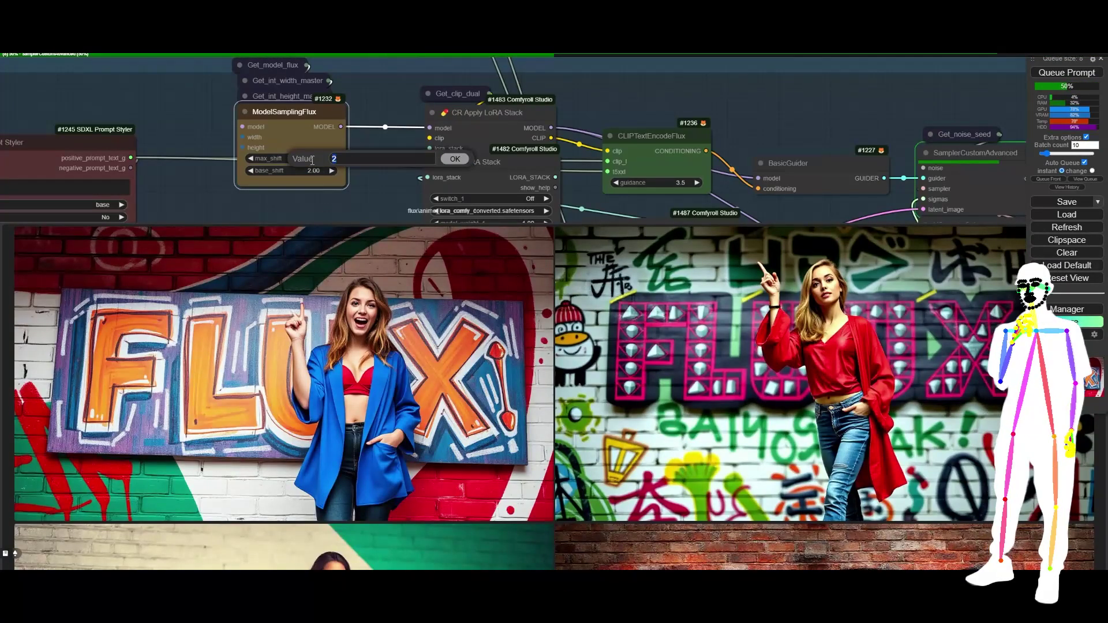
{"action": "type", "text": "1"}
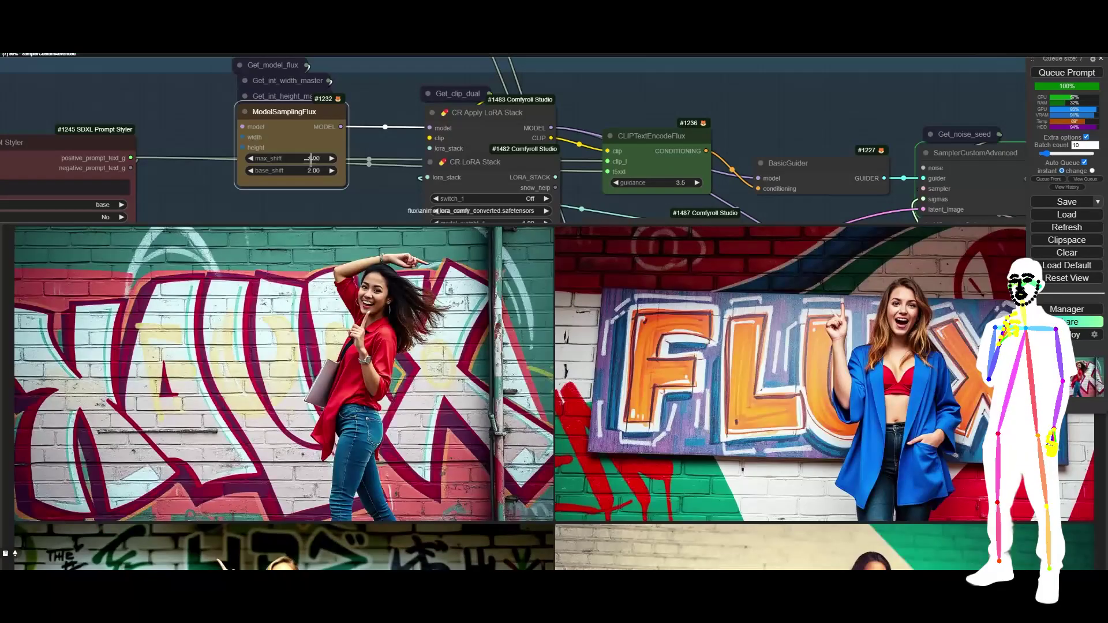
{"action": "key", "text": "Return"}
{"action": "left_click", "coordinate": [308, 171]}
{"action": "type", "text": "1"}
{"action": "key", "text": "Return"}
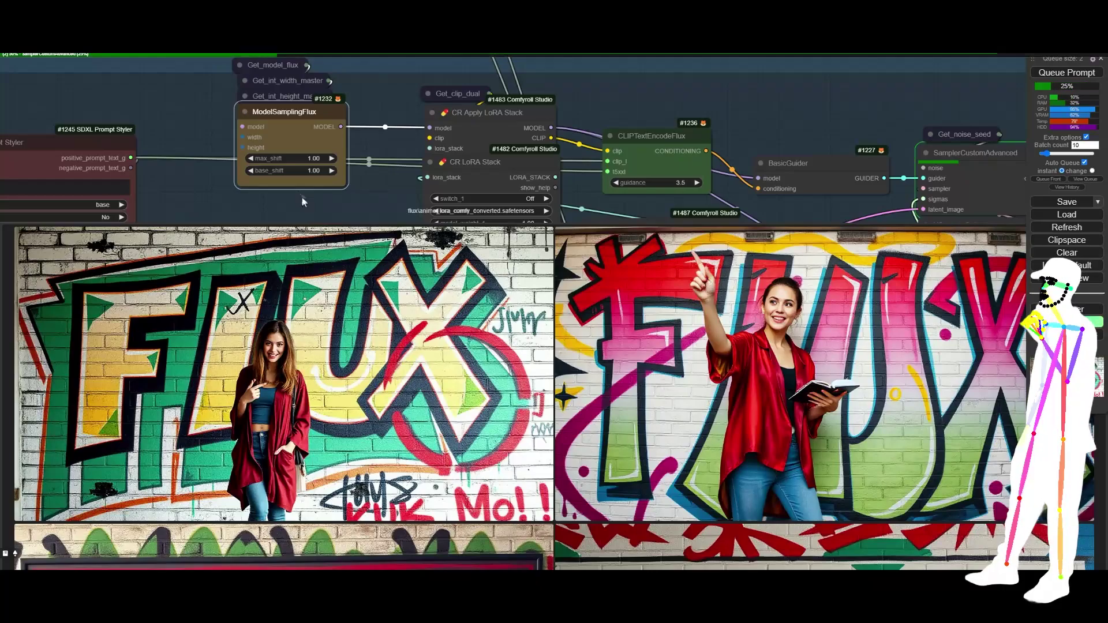
Step: Set base_shift on the ModelSamplingFlux node to 0.5, let an image generate, and view the newest image enlarged
{"action": "left_click_drag", "start_coordinate": [310, 170], "coordinate": [322, 175]}
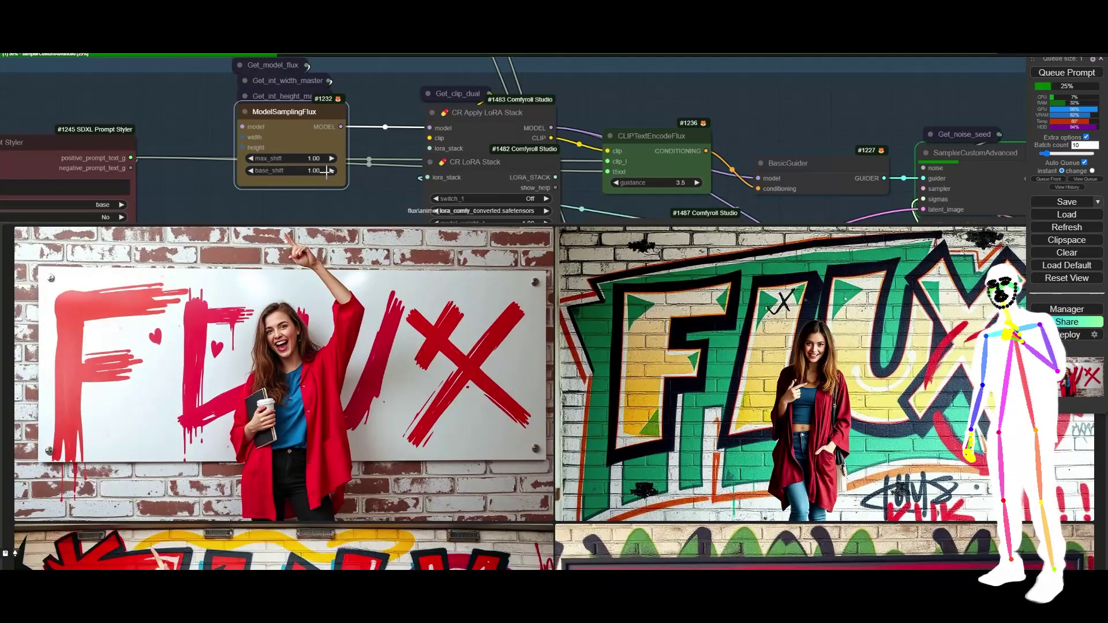
{"action": "left_click", "coordinate": [313, 169]}
{"action": "type", "text": "0.9"}
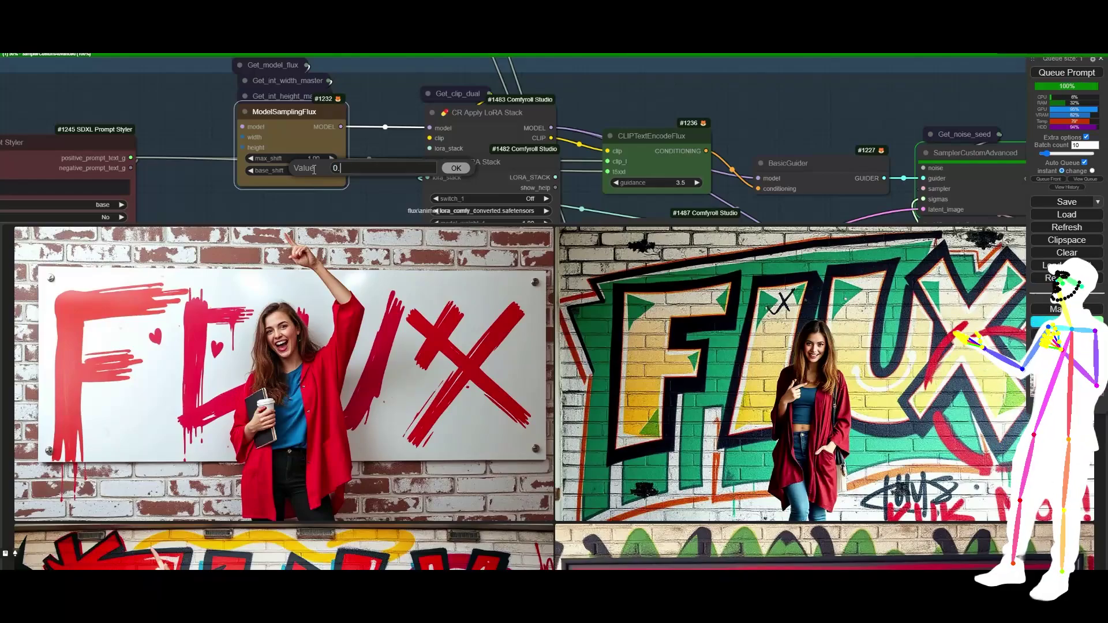
{"action": "key", "text": "Return"}
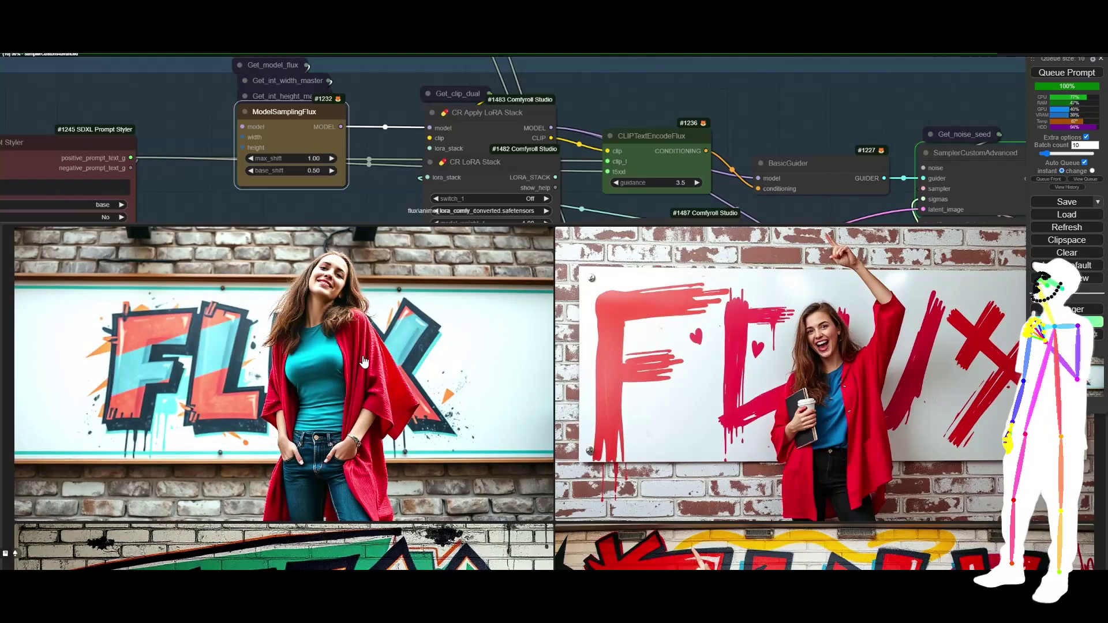
{"action": "left_click", "coordinate": [364, 362]}
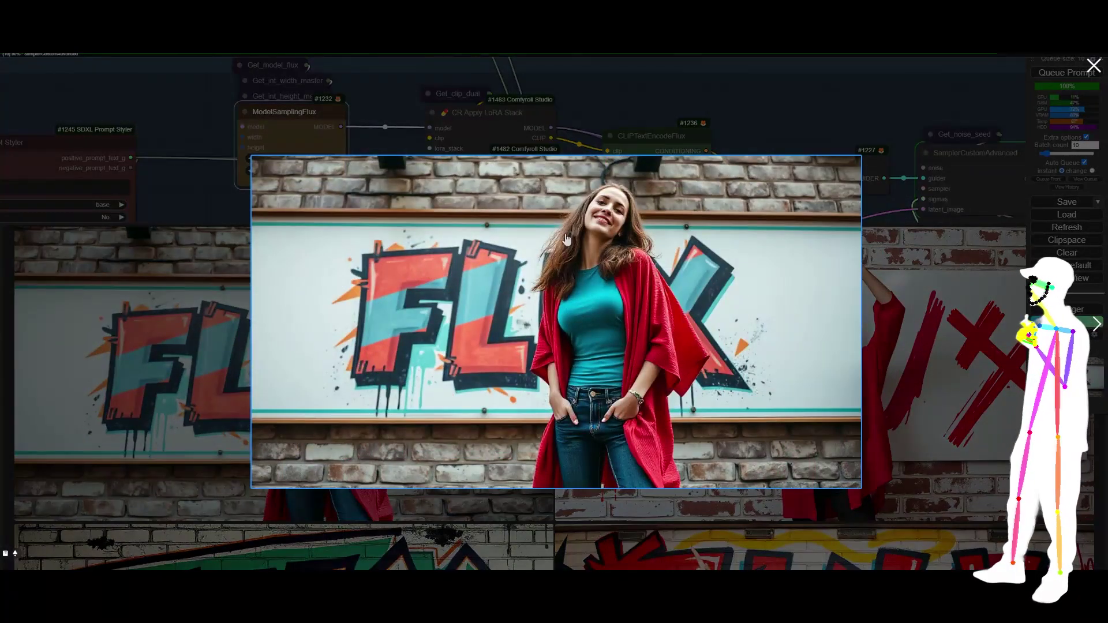
{"action": "left_click", "coordinate": [934, 269]}
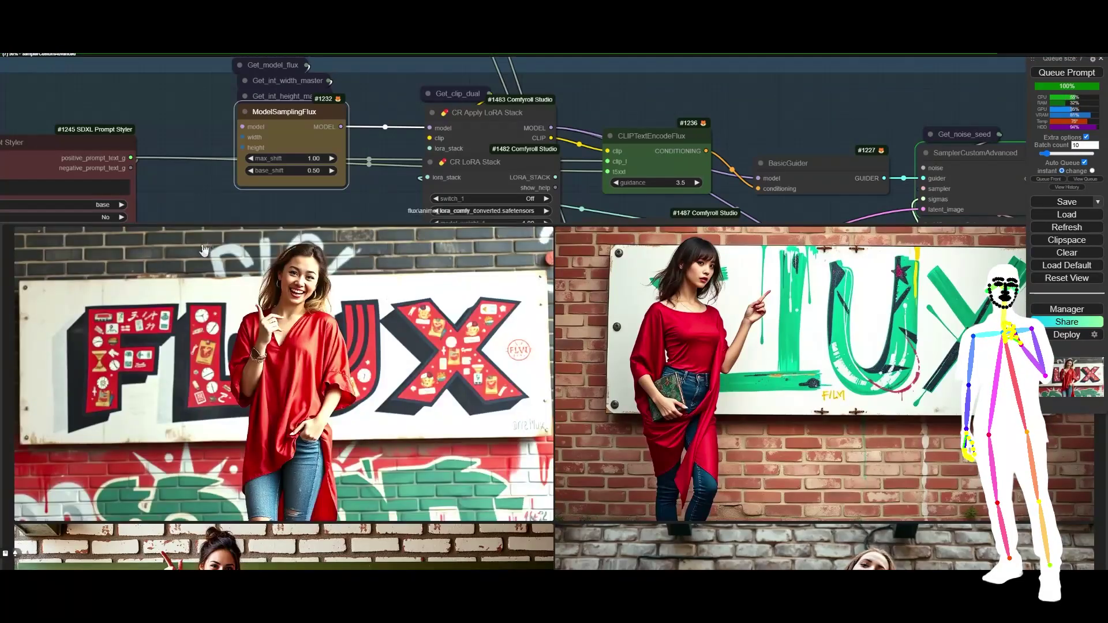
Step: Lower max_shift on the ModelSamplingFlux node to 0.5
{"action": "left_click", "coordinate": [312, 158]}
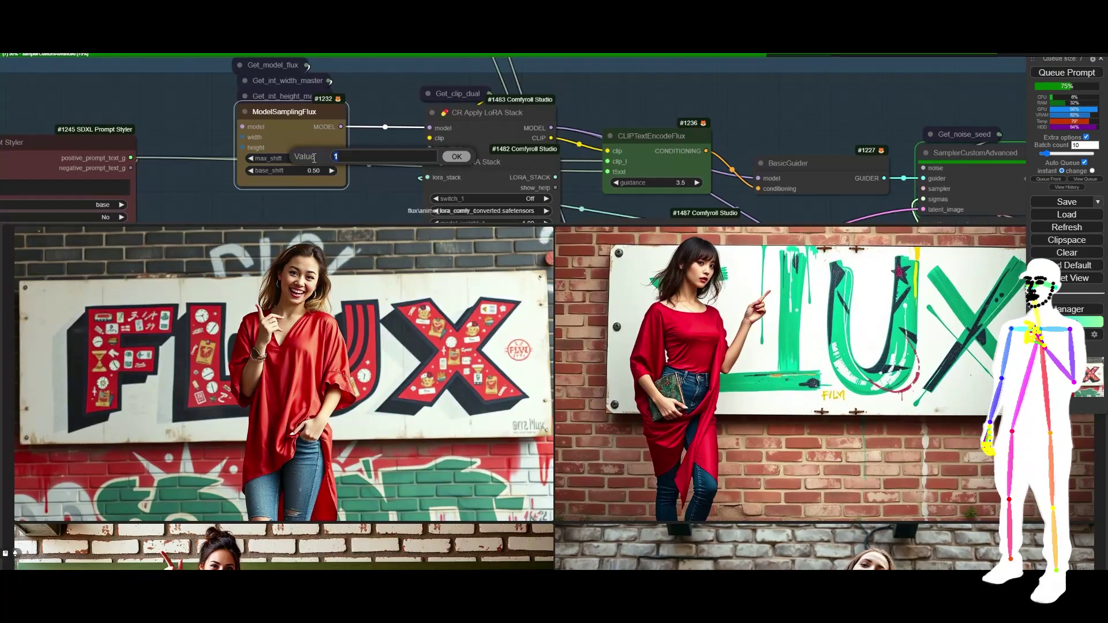
{"action": "type", "text": "0.9"}
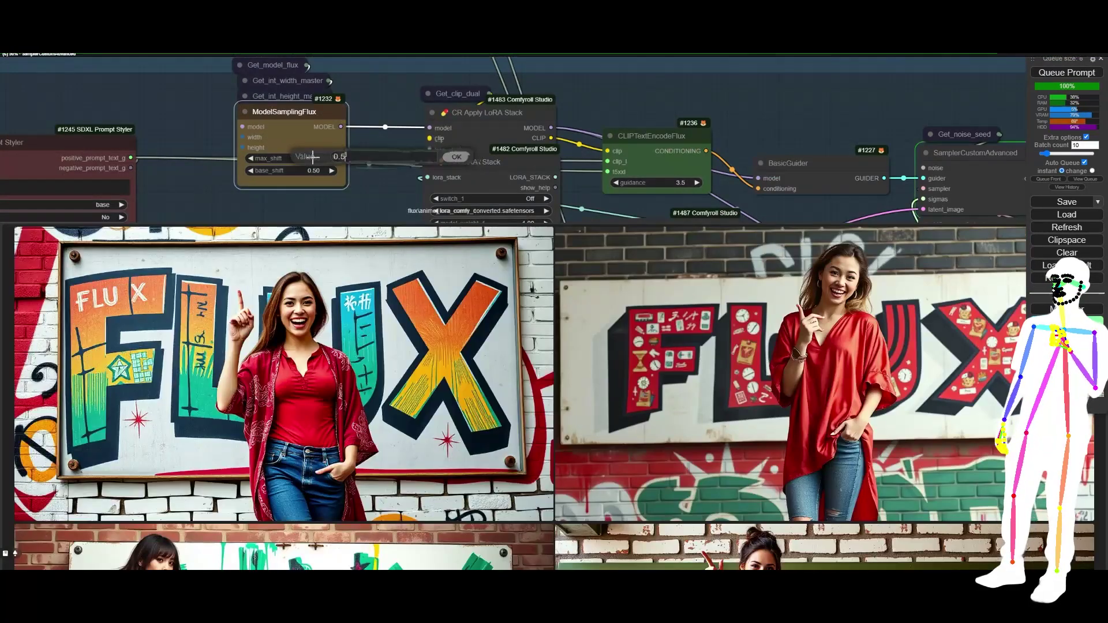
{"action": "key", "text": "Return"}
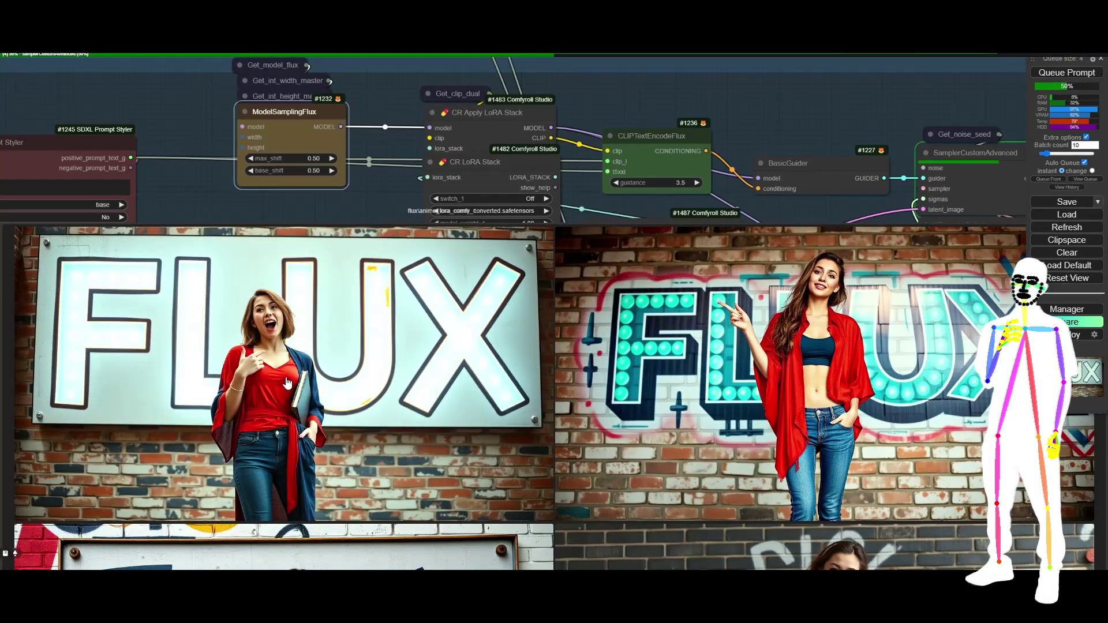
Step: Turn off Auto Queue and clear the pending prompts from the queue
{"action": "left_click", "coordinate": [1084, 162]}
{"action": "left_click", "coordinate": [1084, 170]}
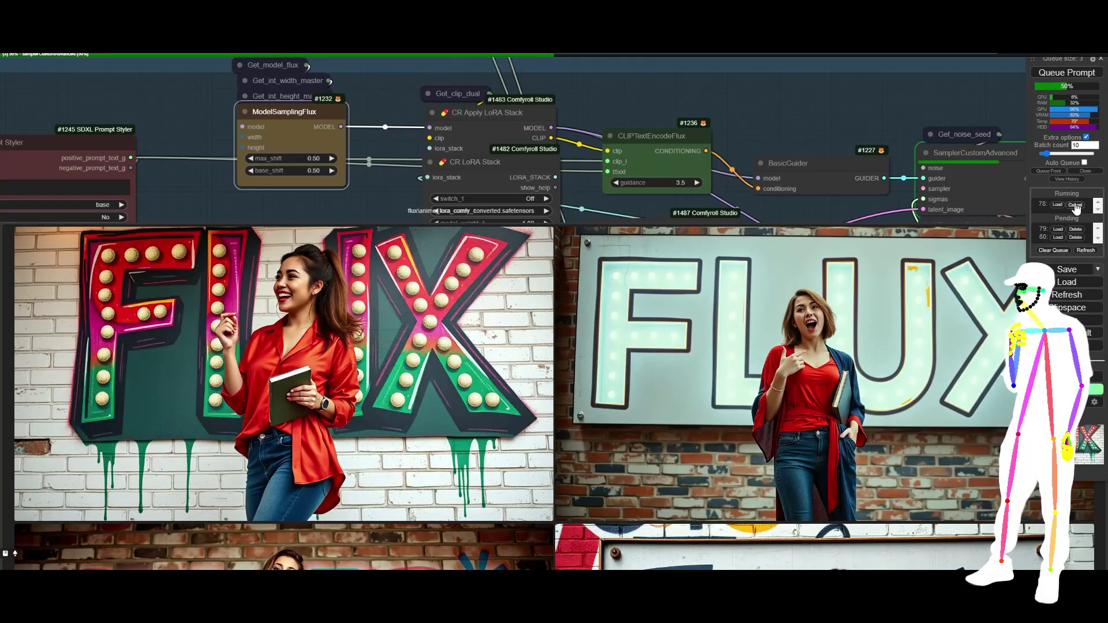
{"action": "left_click", "coordinate": [1055, 250]}
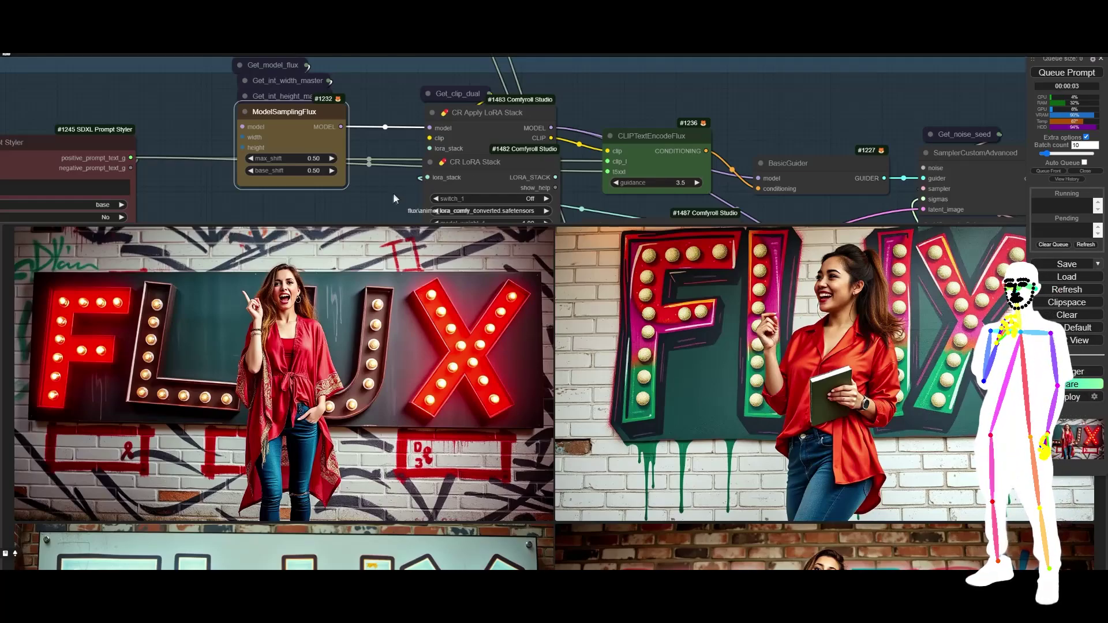
Step: Disable Extra options and queue a single prompt with the current shift values
{"action": "left_click", "coordinate": [1086, 137]}
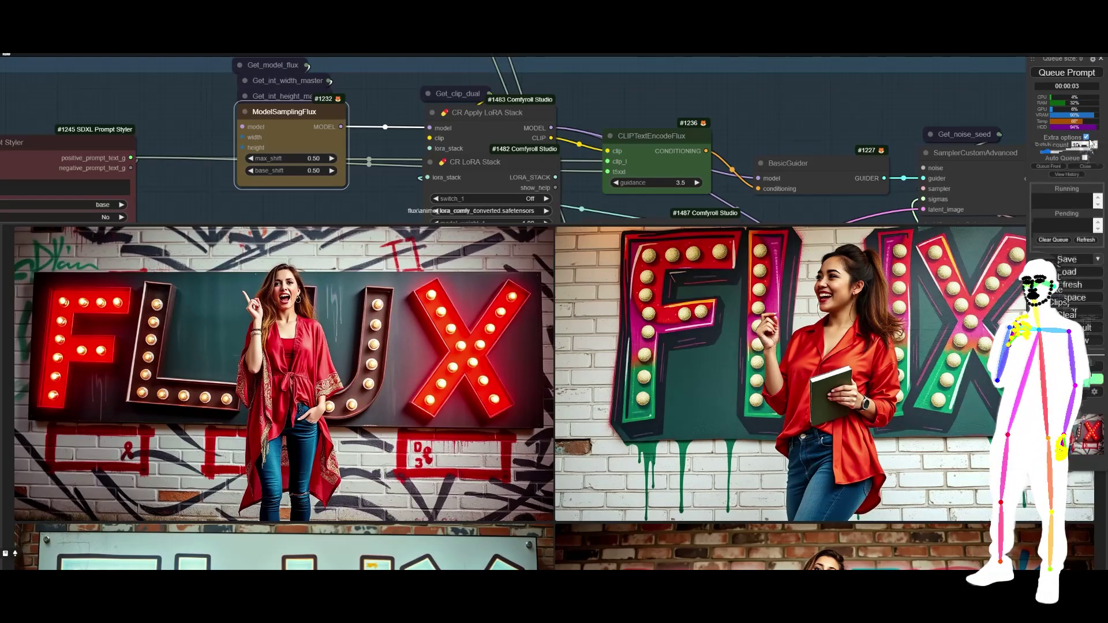
{"action": "left_click", "coordinate": [1067, 74]}
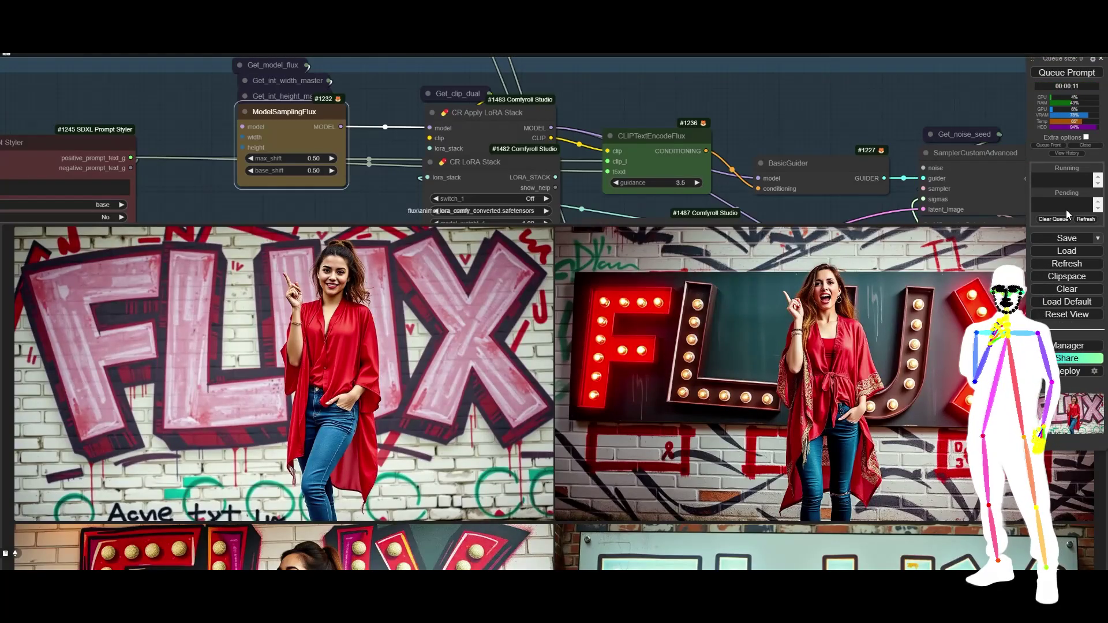
Step: Examine the FLUX LORA node group, the settings group above it and the latest generated images
{"action": "scroll", "coordinate": [171, 106], "scroll_direction": "down", "scroll_amount": 8}
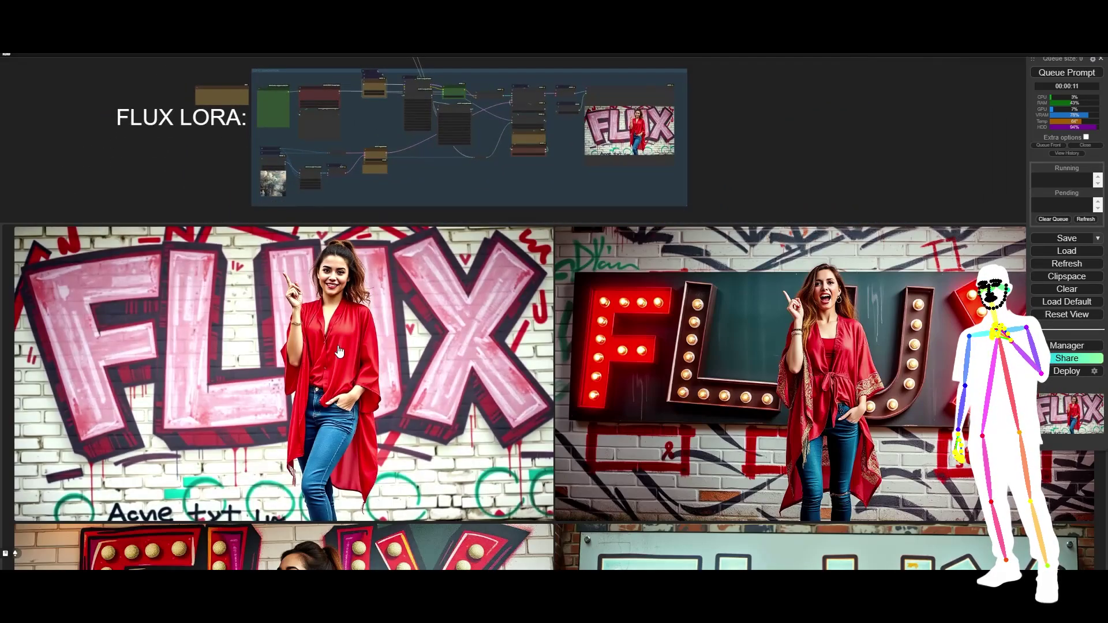
{"action": "left_click", "coordinate": [336, 349]}
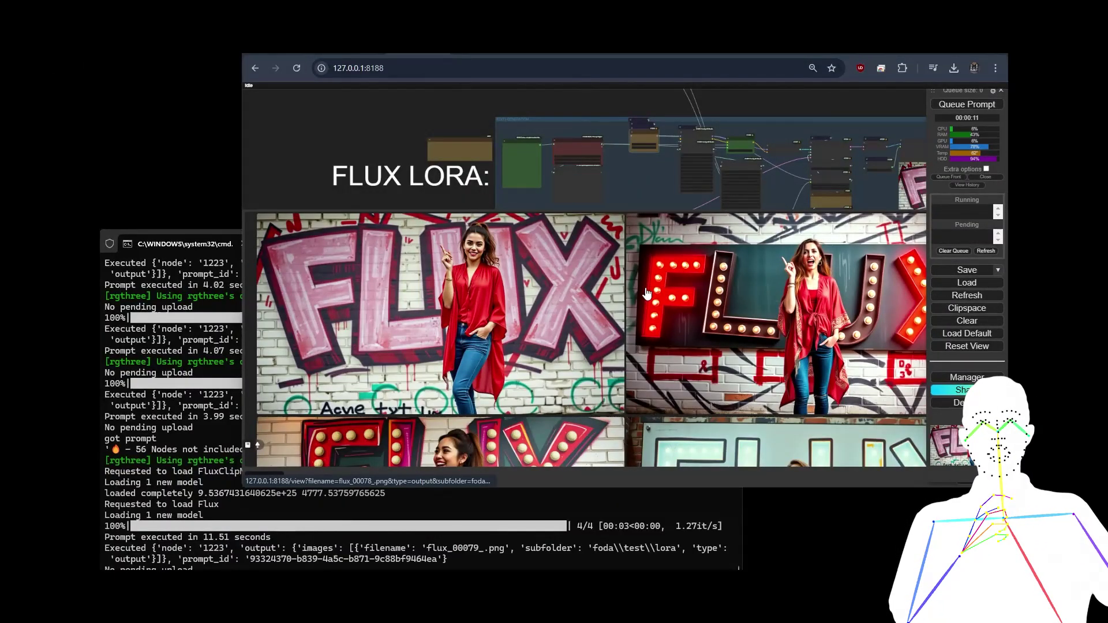
{"action": "scroll", "coordinate": [646, 294], "scroll_direction": "down", "scroll_amount": 3}
{"action": "scroll", "coordinate": [646, 294], "scroll_direction": "up", "scroll_amount": 5}
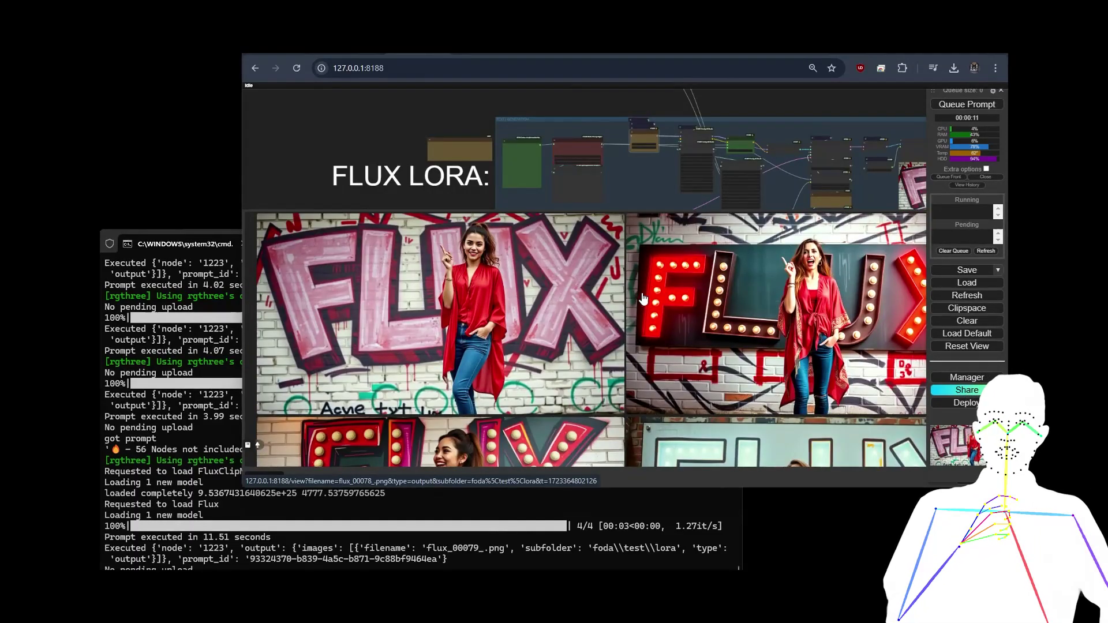
{"action": "scroll", "coordinate": [344, 146], "scroll_direction": "down", "scroll_amount": 2}
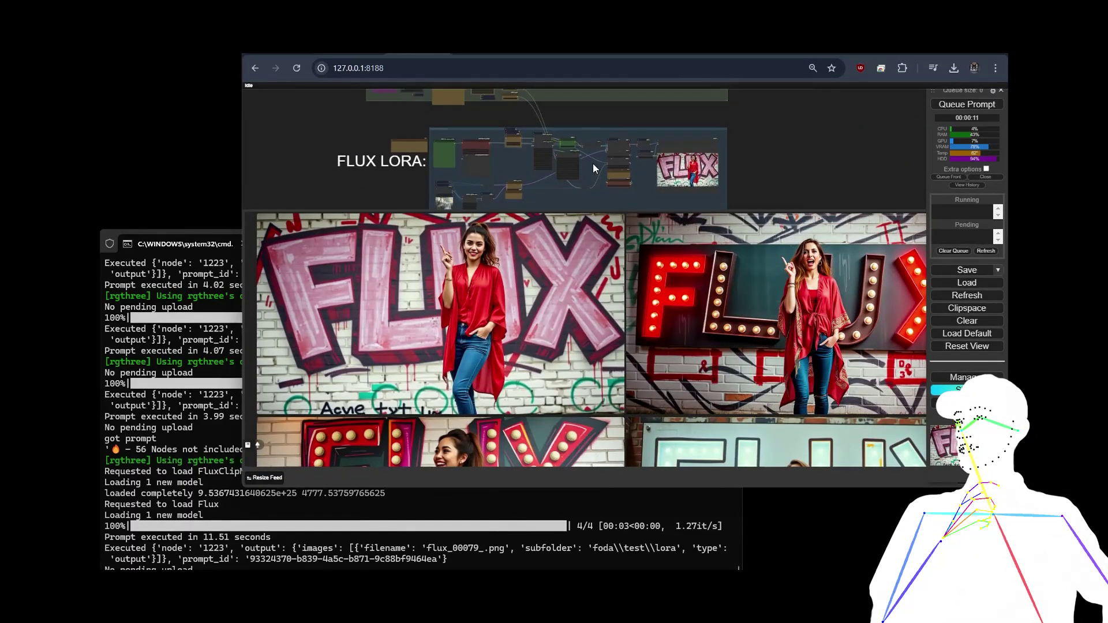
{"action": "left_click_drag", "start_coordinate": [593, 164], "coordinate": [601, 147]}
{"action": "scroll", "coordinate": [553, 135], "scroll_direction": "up", "scroll_amount": 6}
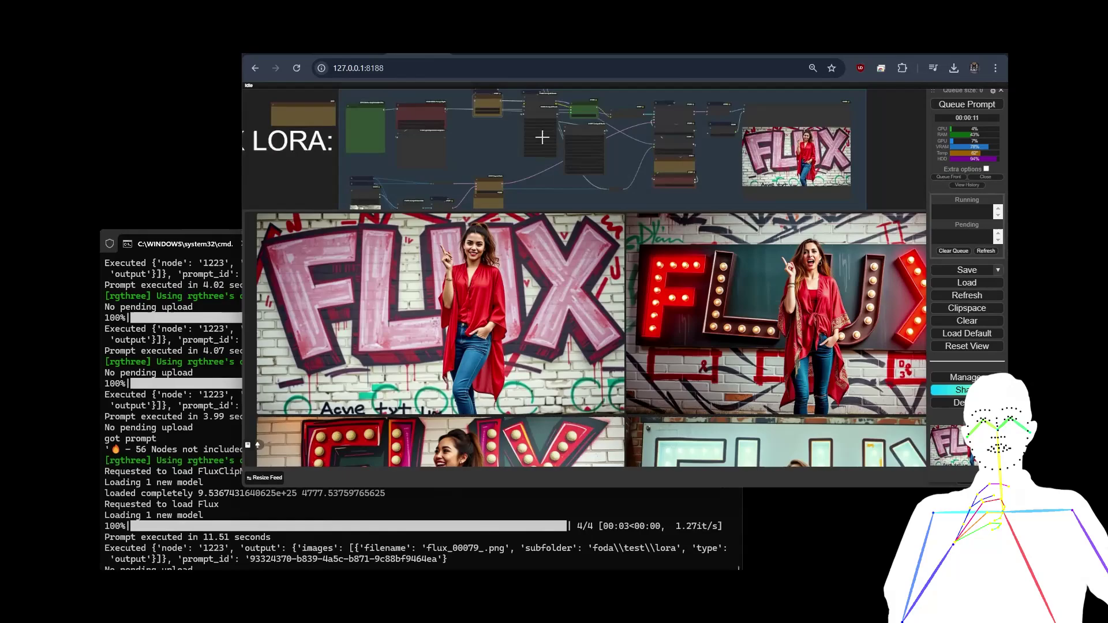
{"action": "scroll", "coordinate": [573, 160], "scroll_direction": "down", "scroll_amount": 6}
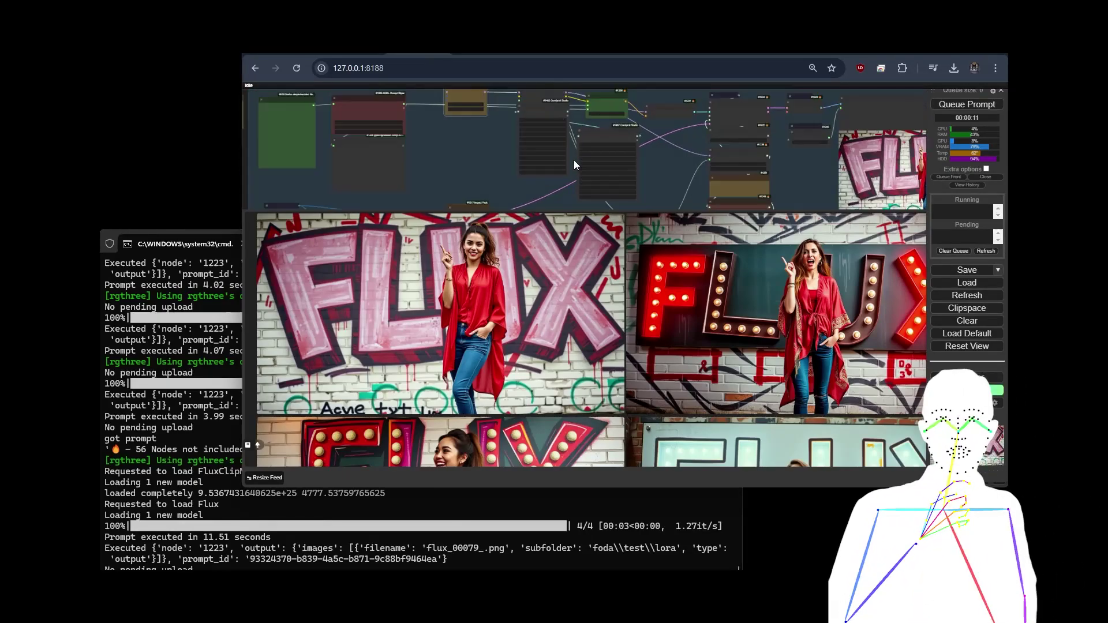
{"action": "scroll", "coordinate": [555, 182], "scroll_direction": "down", "scroll_amount": 3}
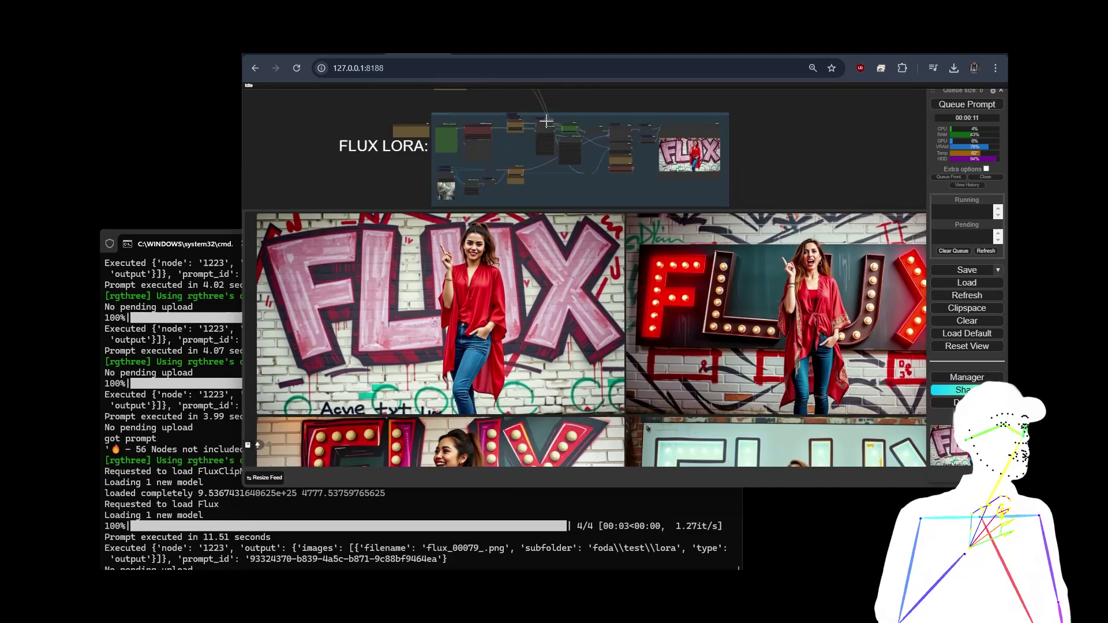
{"action": "scroll", "coordinate": [563, 147], "scroll_direction": "up", "scroll_amount": 6}
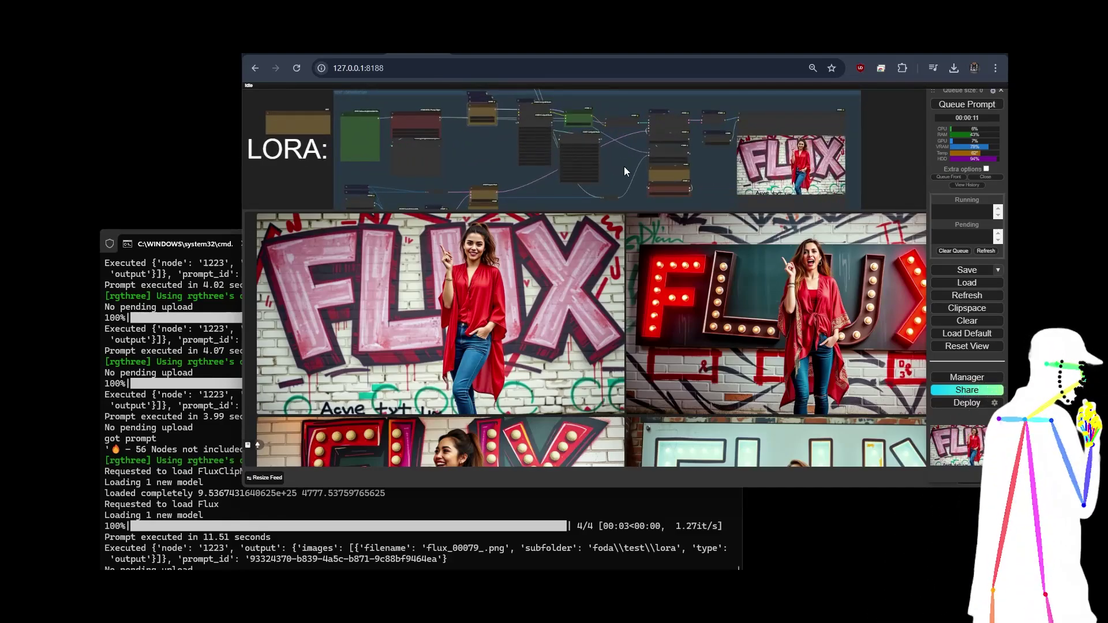
{"action": "scroll", "coordinate": [615, 151], "scroll_direction": "down", "scroll_amount": 3}
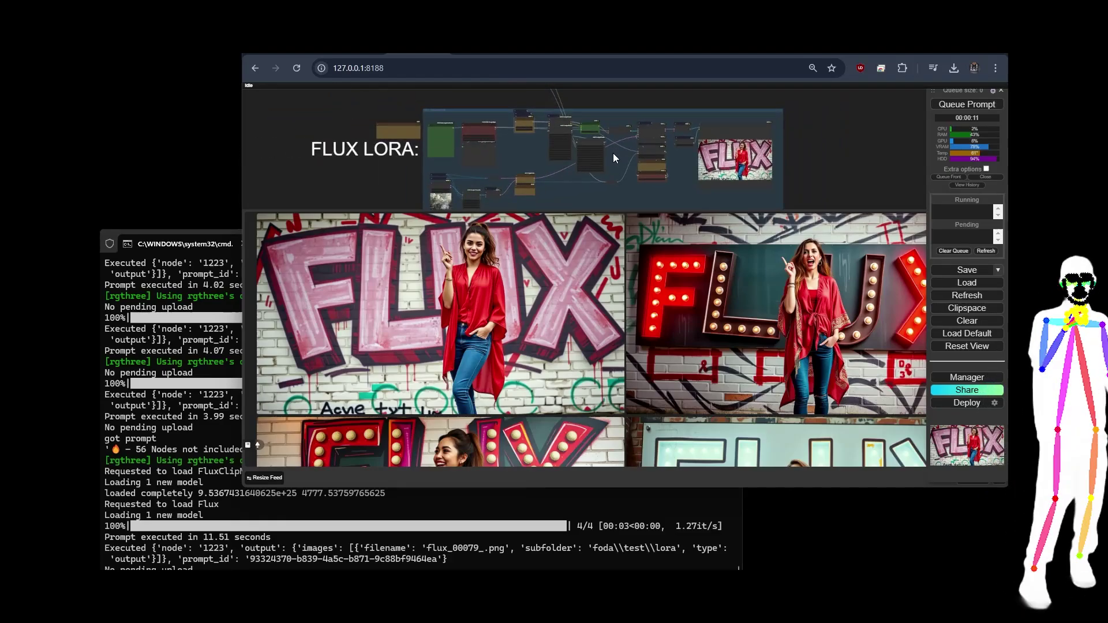
{"action": "left_click_drag", "start_coordinate": [613, 153], "coordinate": [608, 137]}
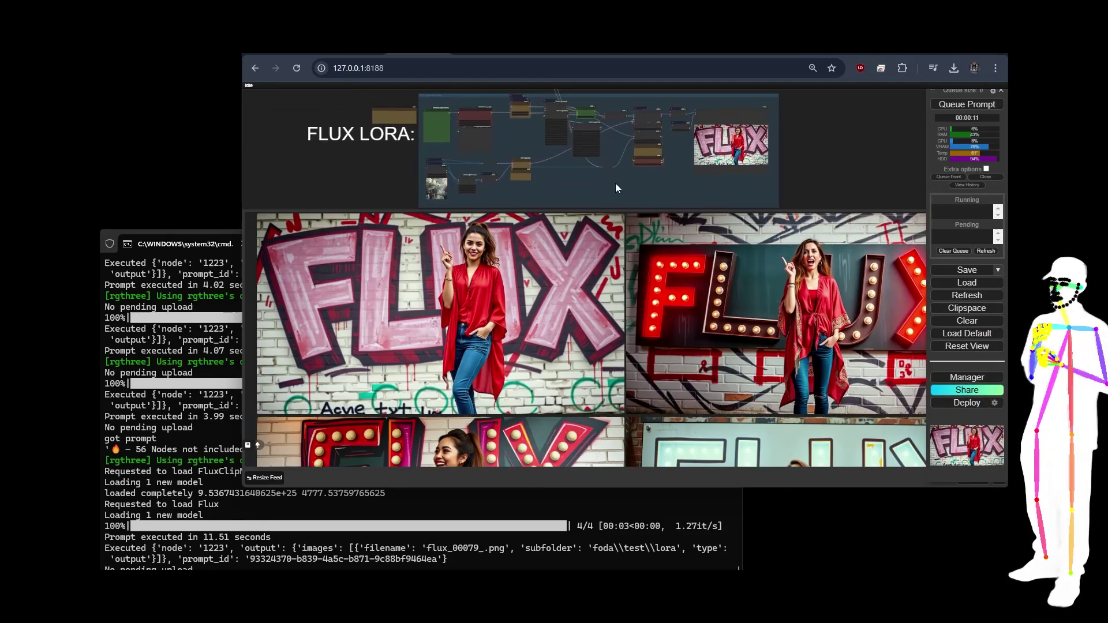
{"action": "scroll", "coordinate": [617, 184], "scroll_direction": "up", "scroll_amount": 5}
{"action": "scroll", "coordinate": [522, 132], "scroll_direction": "up", "scroll_amount": 6}
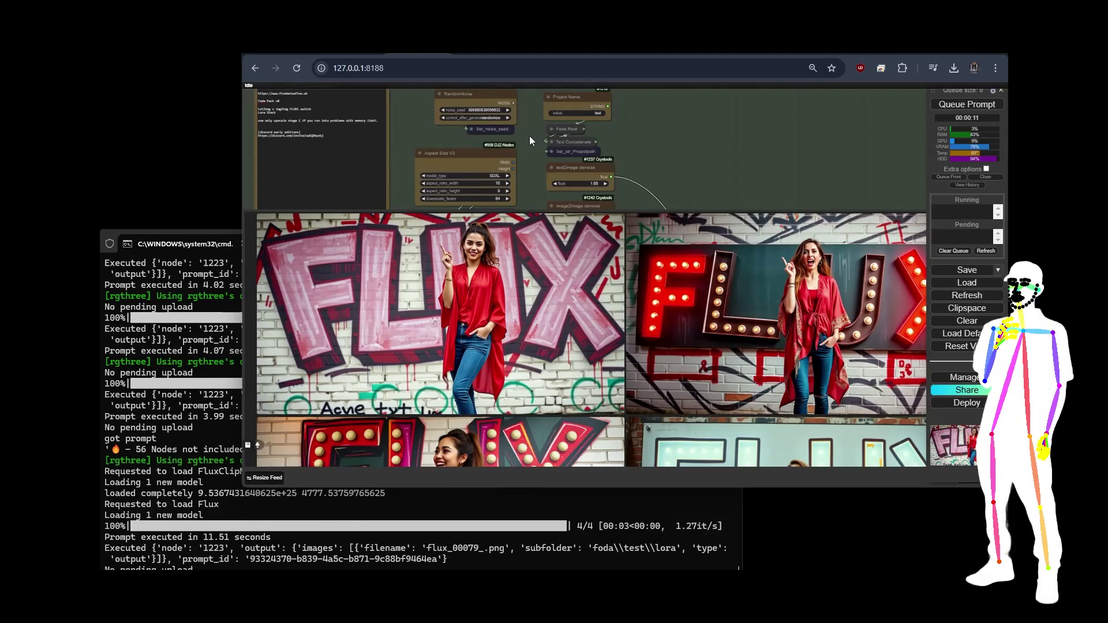
{"action": "scroll", "coordinate": [529, 138], "scroll_direction": "down", "scroll_amount": 8}
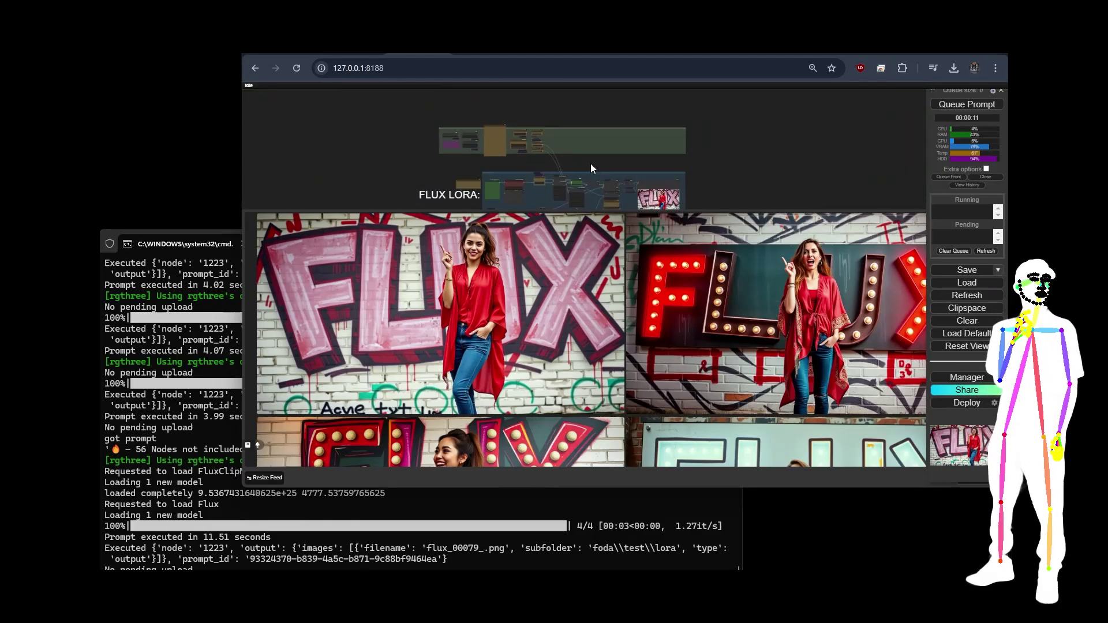
{"action": "left_click_drag", "start_coordinate": [591, 164], "coordinate": [594, 132]}
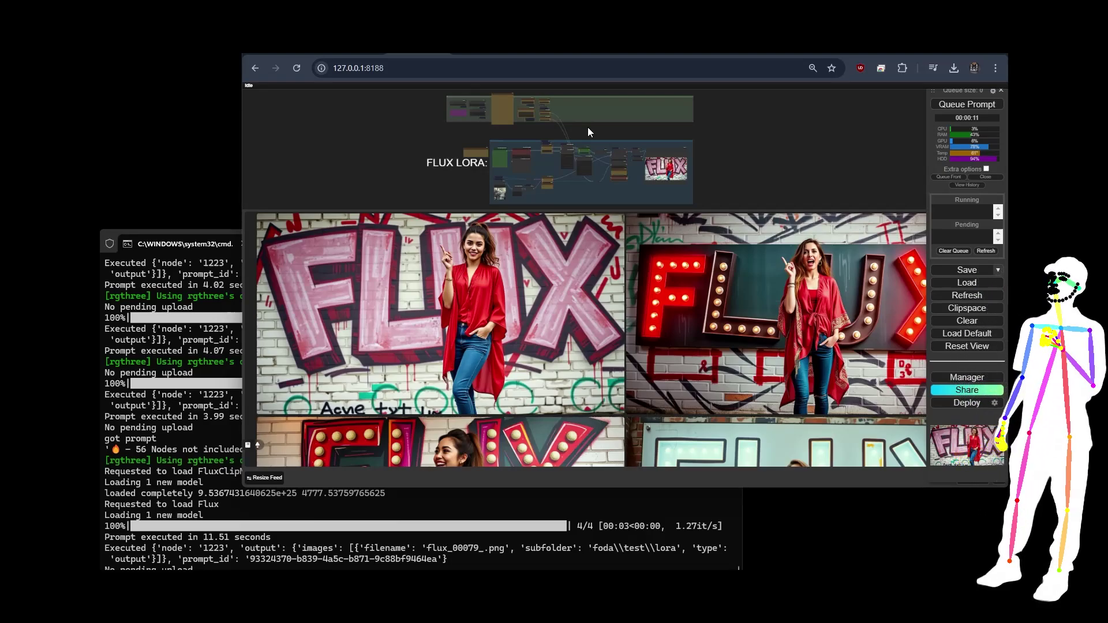
{"action": "scroll", "coordinate": [588, 127], "scroll_direction": "up", "scroll_amount": 2}
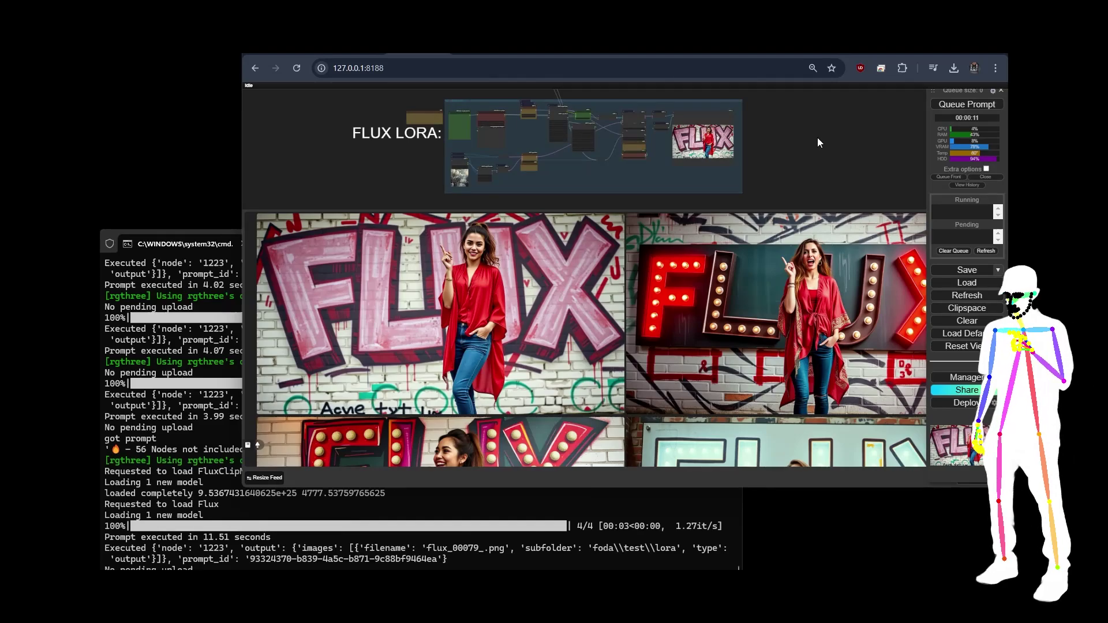